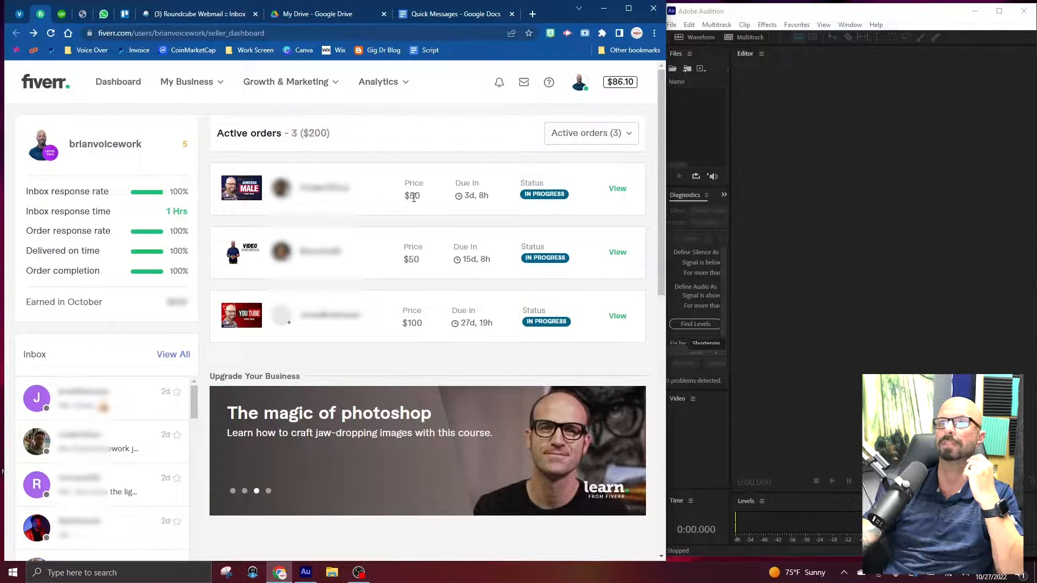
# View the $50 American male voice order due in 3 days, download its attached script, and open the document in Word.
pyautogui.click(617, 190)
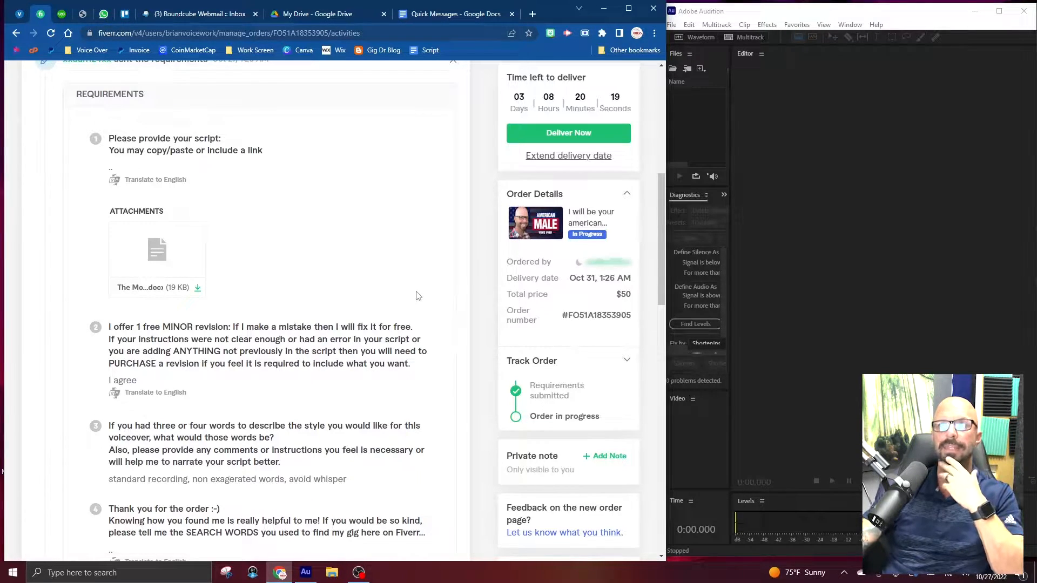
pyautogui.click(199, 292)
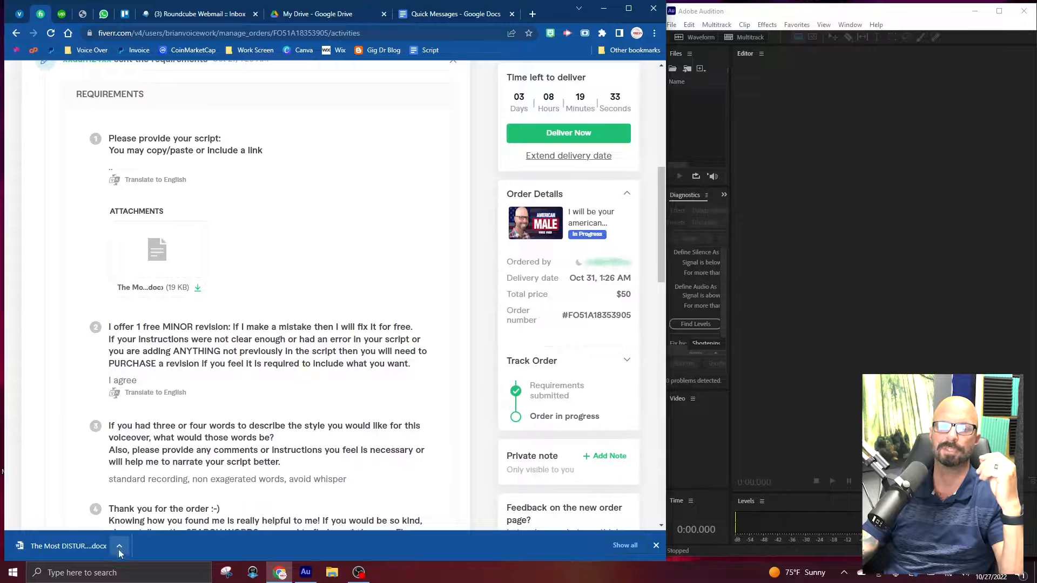
pyautogui.click(76, 546)
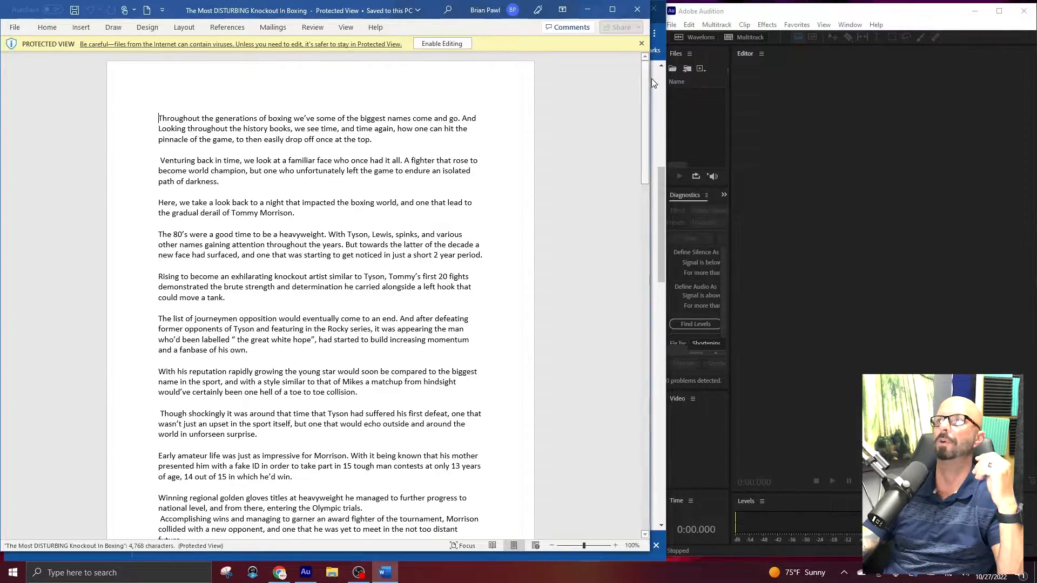
# Resize the Word window so it fits beside Adobe Audition and set the script's zoom to 120%.
pyautogui.moveTo(651, 79); pyautogui.dragTo(664, 81)
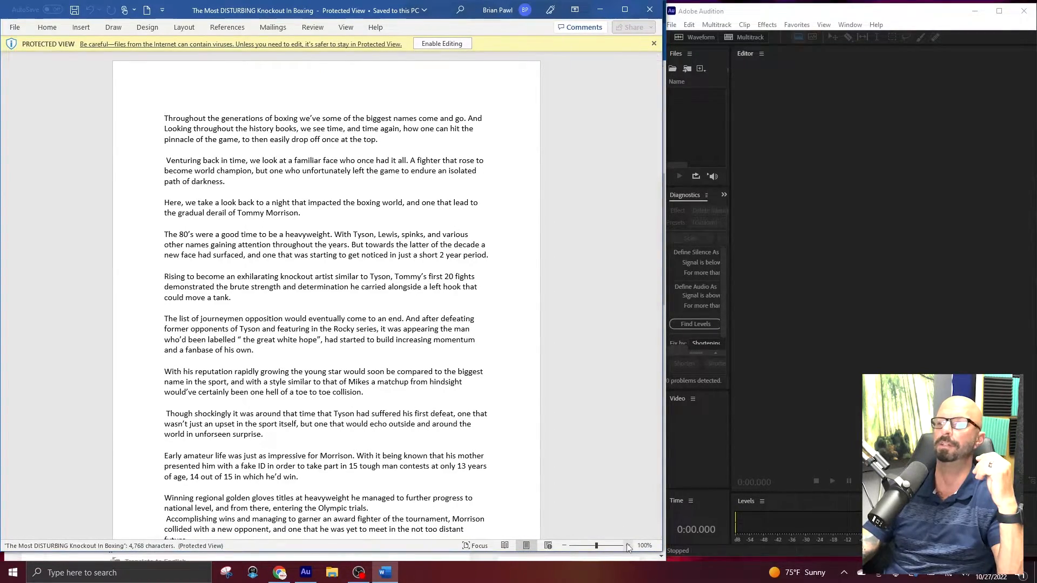
pyautogui.click(627, 545)
pyautogui.click(627, 545)
pyautogui.click(627, 545)
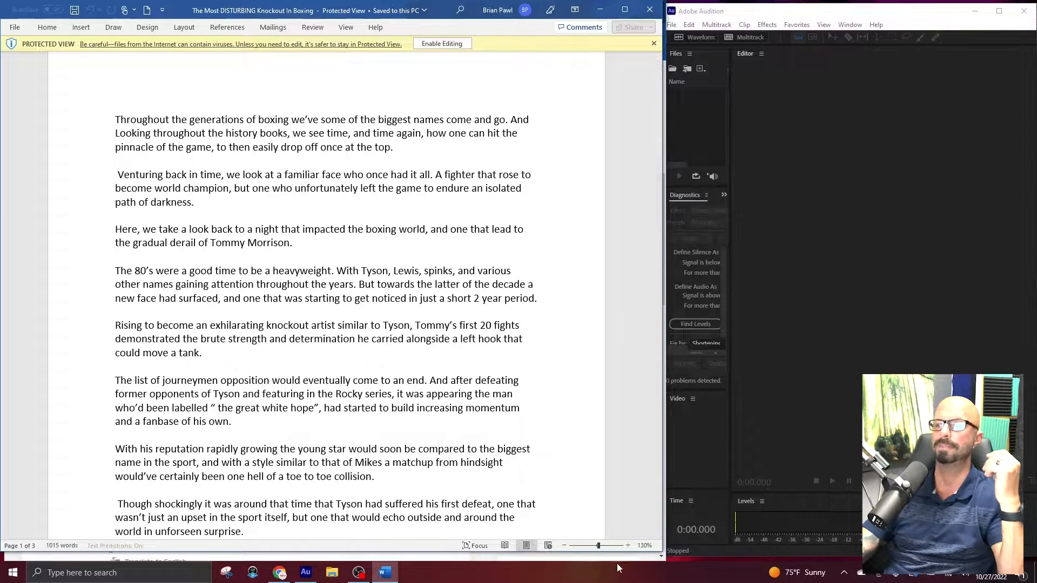
pyautogui.click(564, 545)
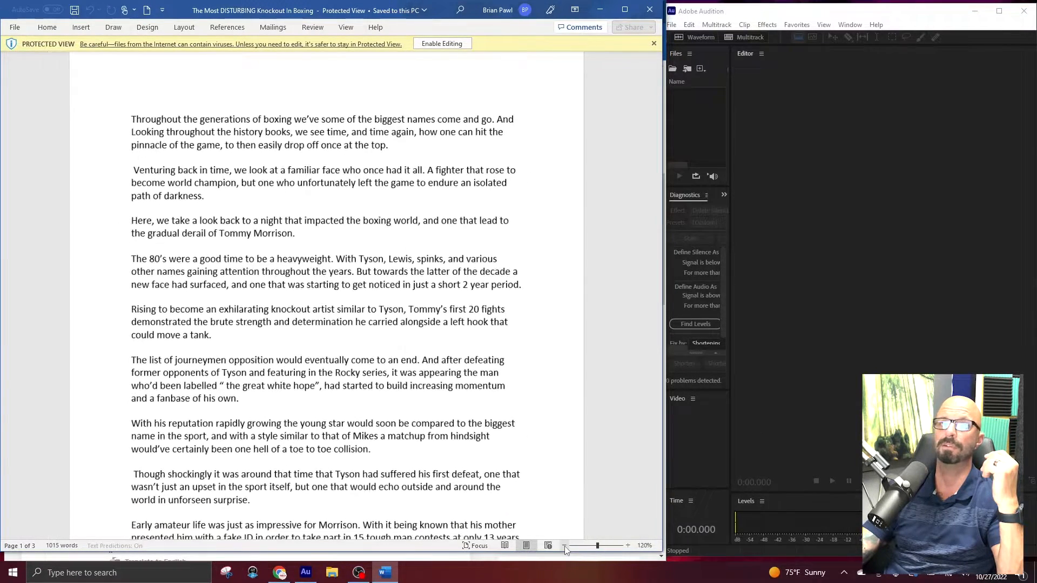
pyautogui.moveTo(3, 134); pyautogui.dragTo(61, 141)
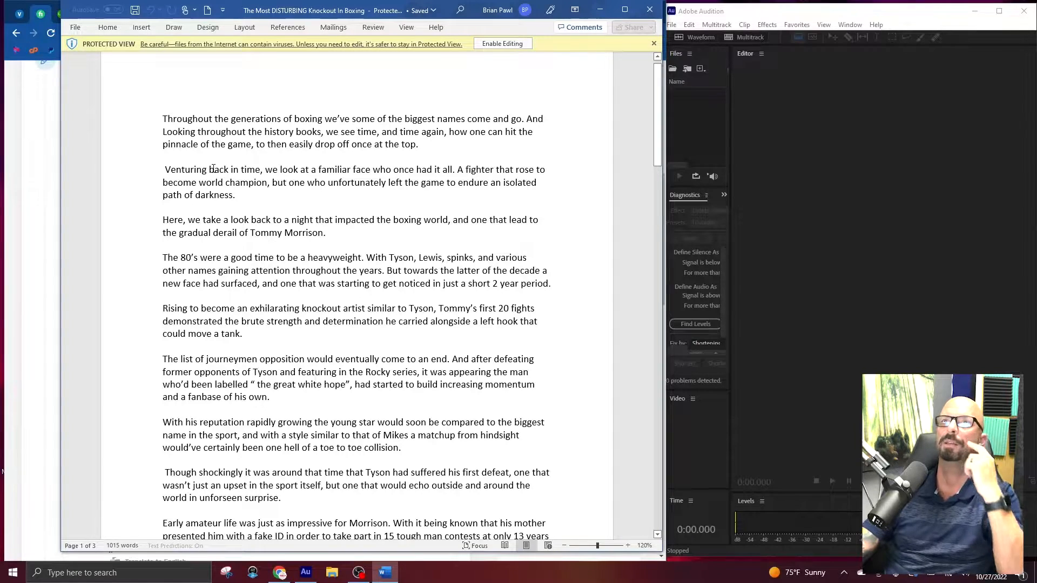
# In Adobe Audition, create a 48000 Hz mono, 32-bit float audio file named "The Most Disturbing Knockout in Boxing".
pyautogui.click(693, 129)
pyautogui.hotkey('ctrl', 'shift', 'n')
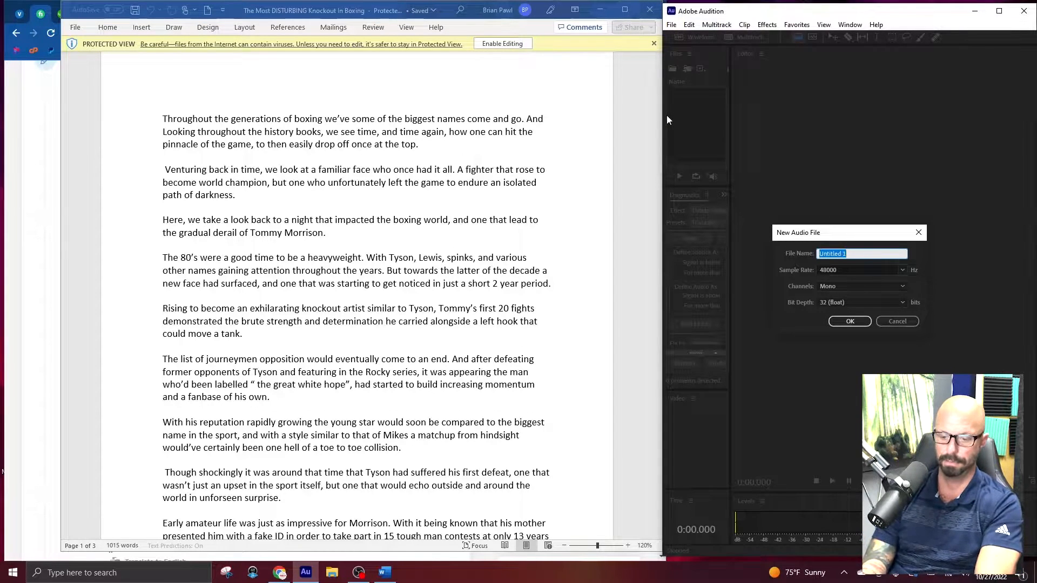
pyautogui.write('The Most Disturbing')
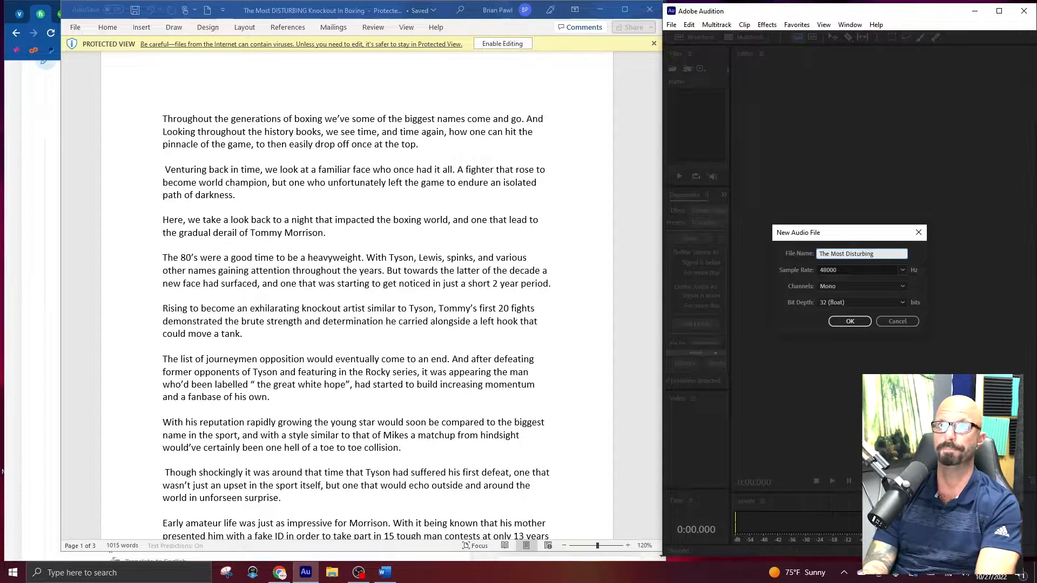
pyautogui.write(' Knockout in Boxing')
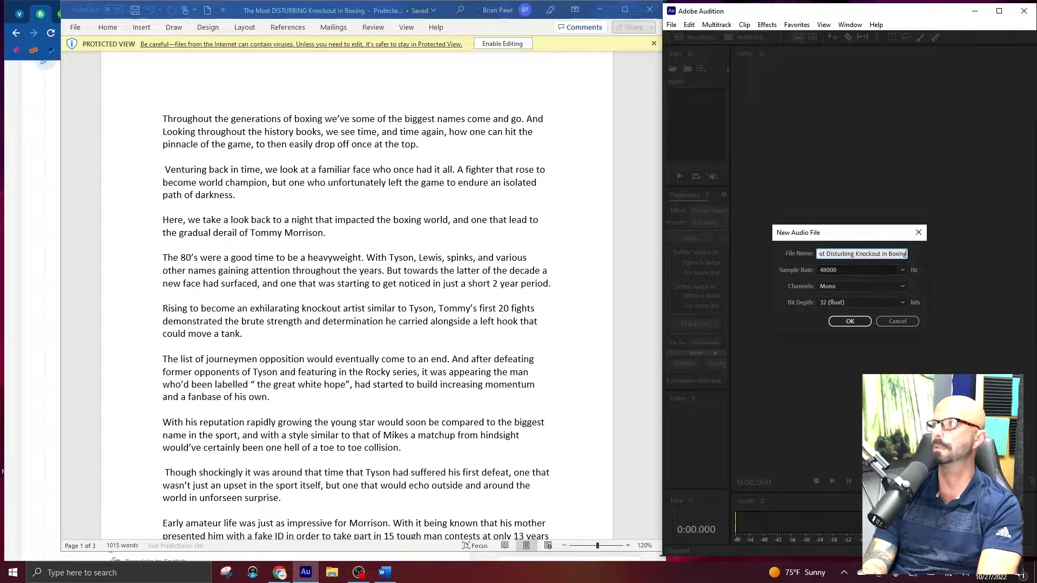
pyautogui.press('Return')
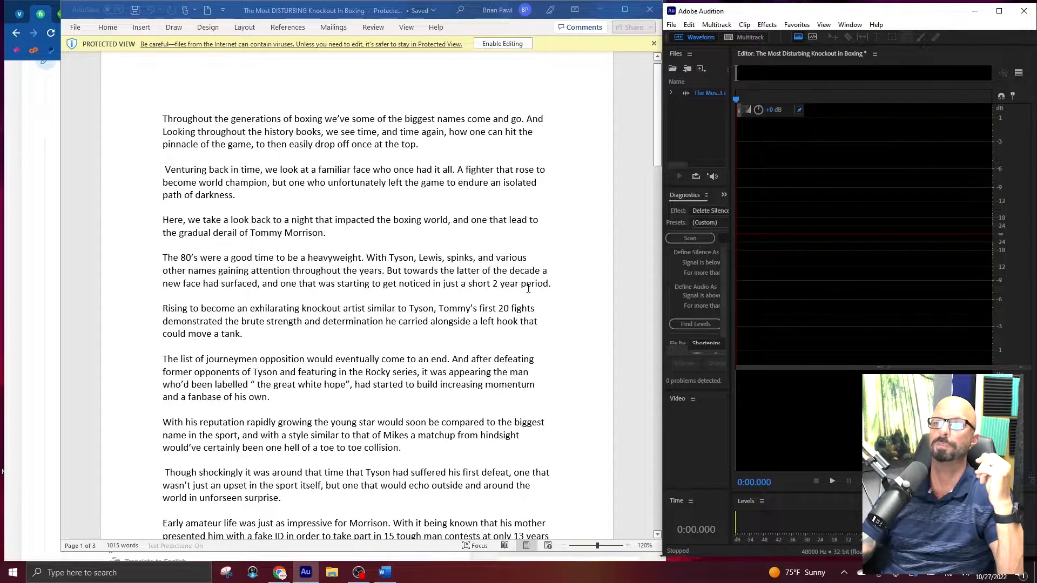
# Skim the boxing script onto its second page and return to the opening paragraphs.
pyautogui.scroll(-2, 282, 420)
pyautogui.scroll(-5, 283, 421)
pyautogui.scroll(-4, 284, 413)
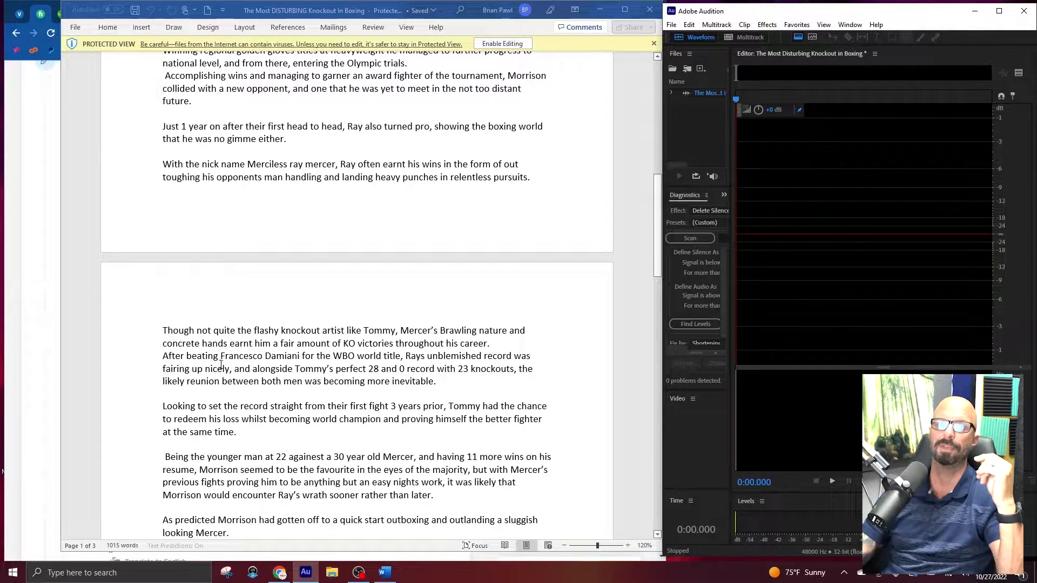
pyautogui.scroll(-4, 247, 382)
pyautogui.scroll(8, 251, 378)
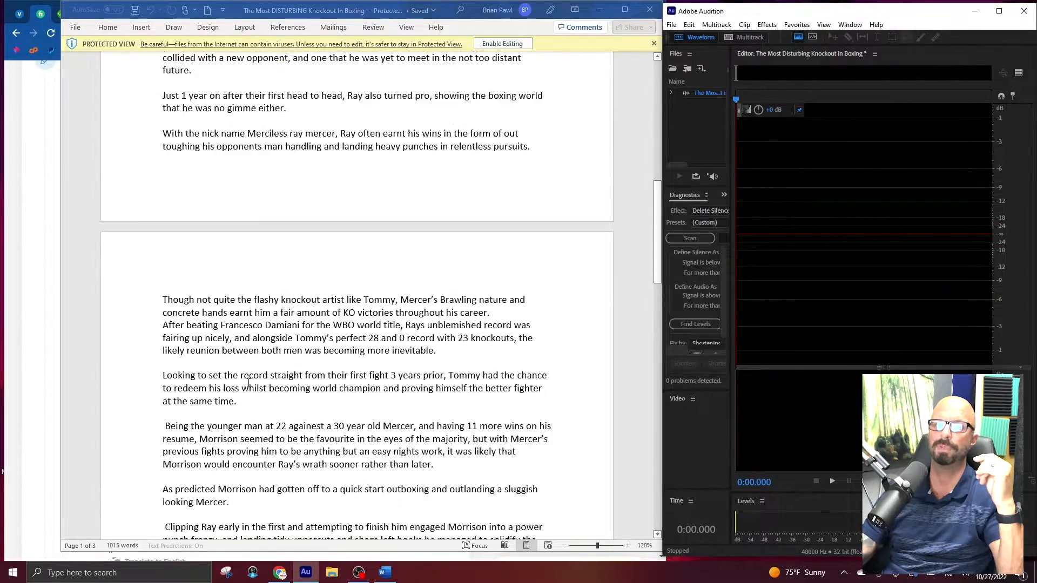
pyautogui.scroll(10, 253, 377)
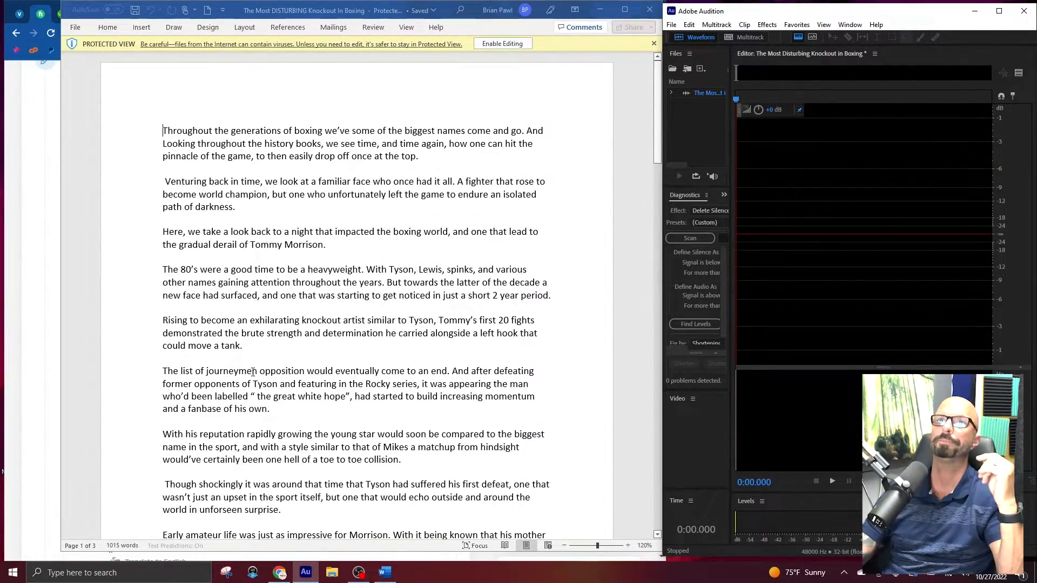
pyautogui.scroll(-1, 252, 372)
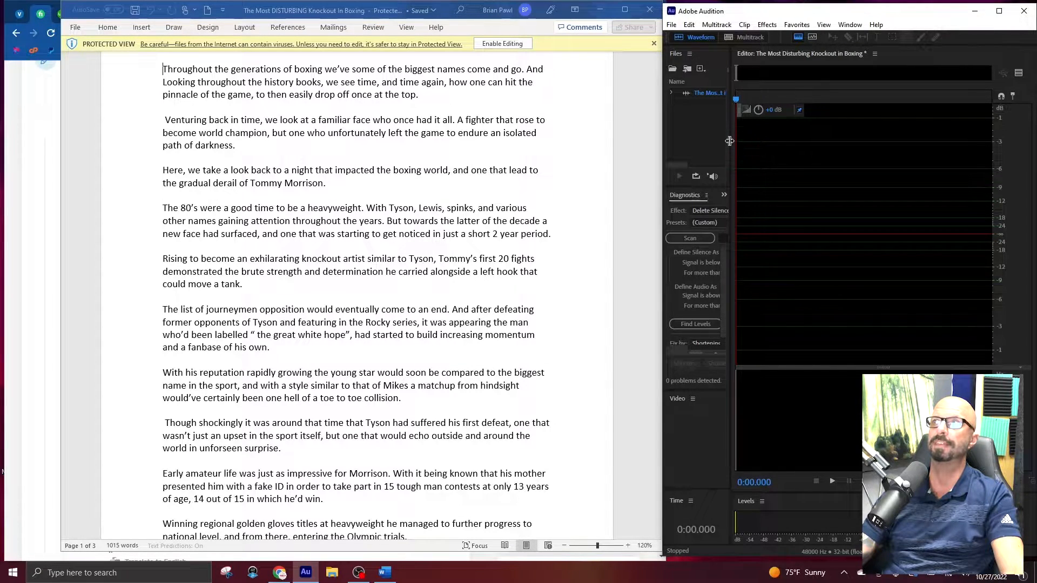
# Widen the waveform editor by narrowing the neighbouring files and diagnostics area.
pyautogui.moveTo(731, 143); pyautogui.dragTo(708, 146)
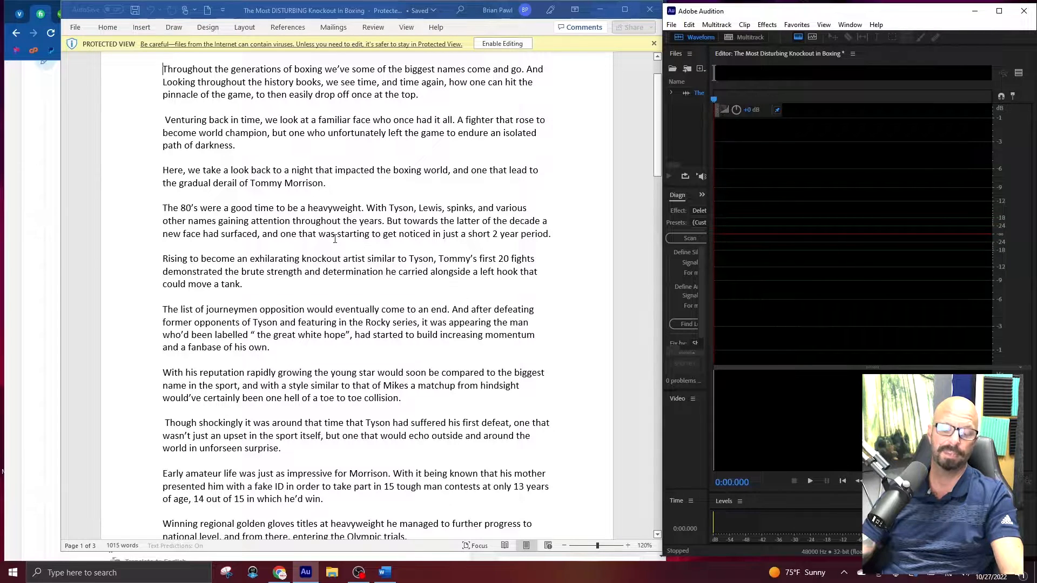
pyautogui.click(729, 163)
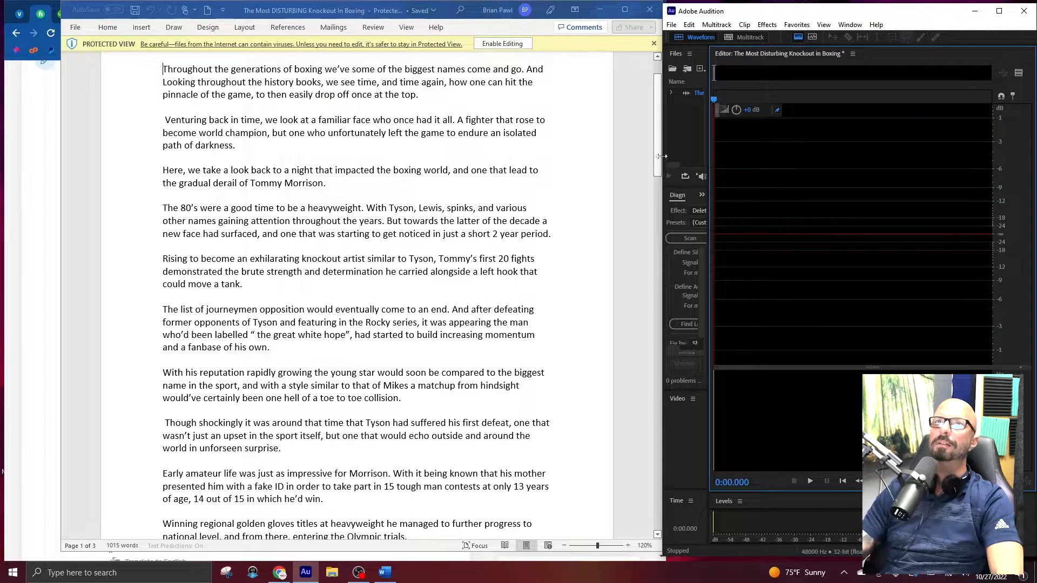
# Record a trial take of about 5.6 seconds and delete the whole take.
pyautogui.hotkey('shift', 'space')
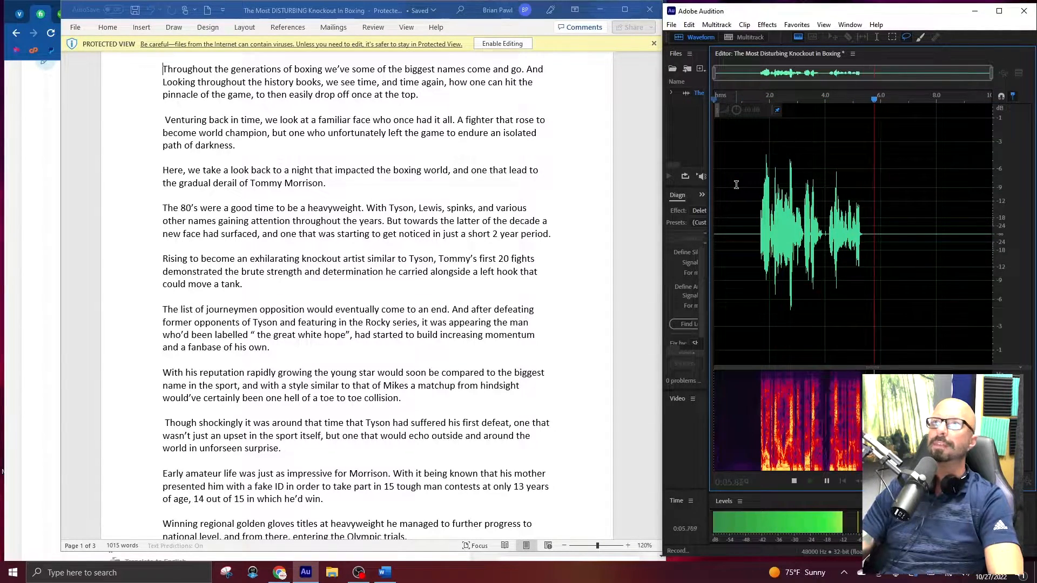
pyautogui.press('space')
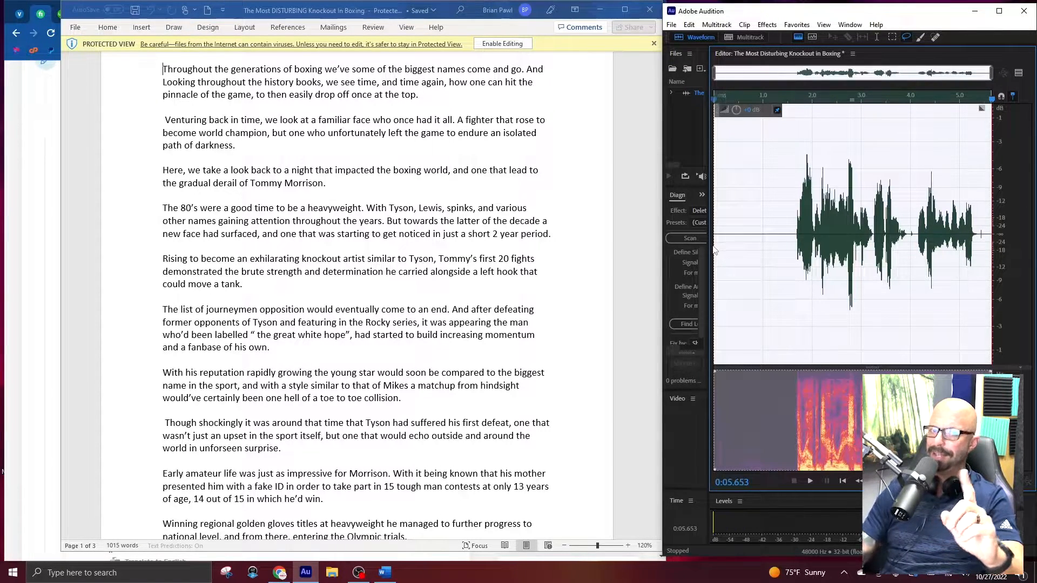
pyautogui.press('Delete')
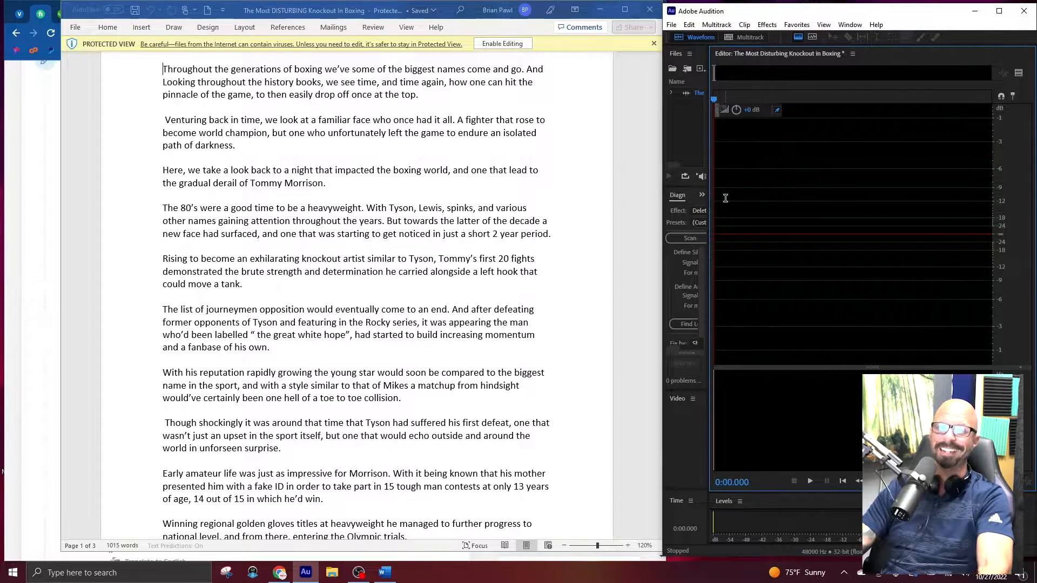
# Record the opening of the script's narration, about 15 seconds long.
pyautogui.hotkey('shift', 'space')
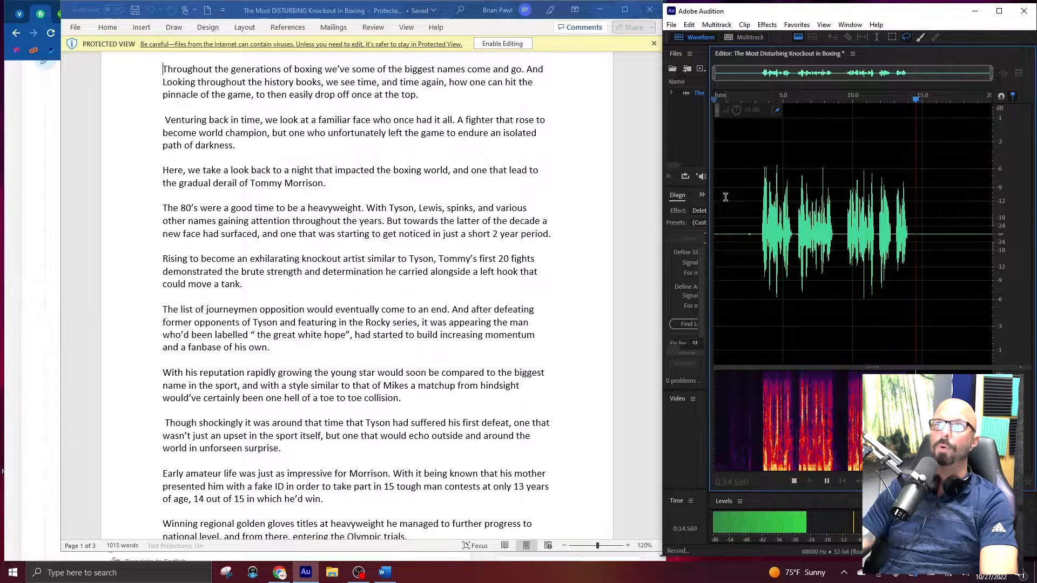
pyautogui.press('space')
# Play back the end of the take to find the last pause and try re-recording the final phrase from about 14 seconds.
pyautogui.click(952, 233)
pyautogui.press('space')
pyautogui.press('space')
pyautogui.click(942, 233)
pyautogui.press('space')
pyautogui.press('space')
pyautogui.click(963, 232)
pyautogui.hotkey('shift', 'space')
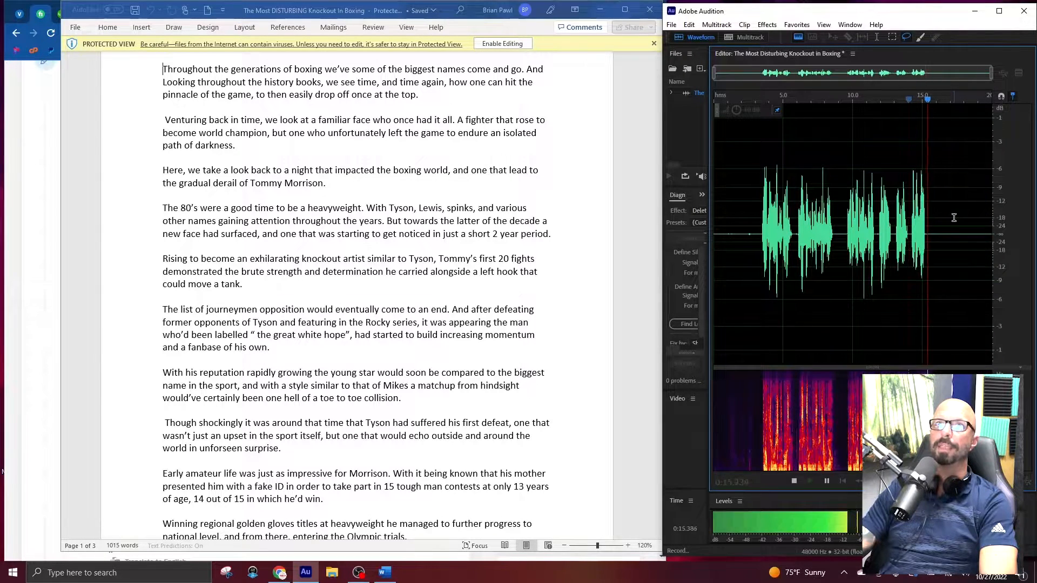
pyautogui.press('space')
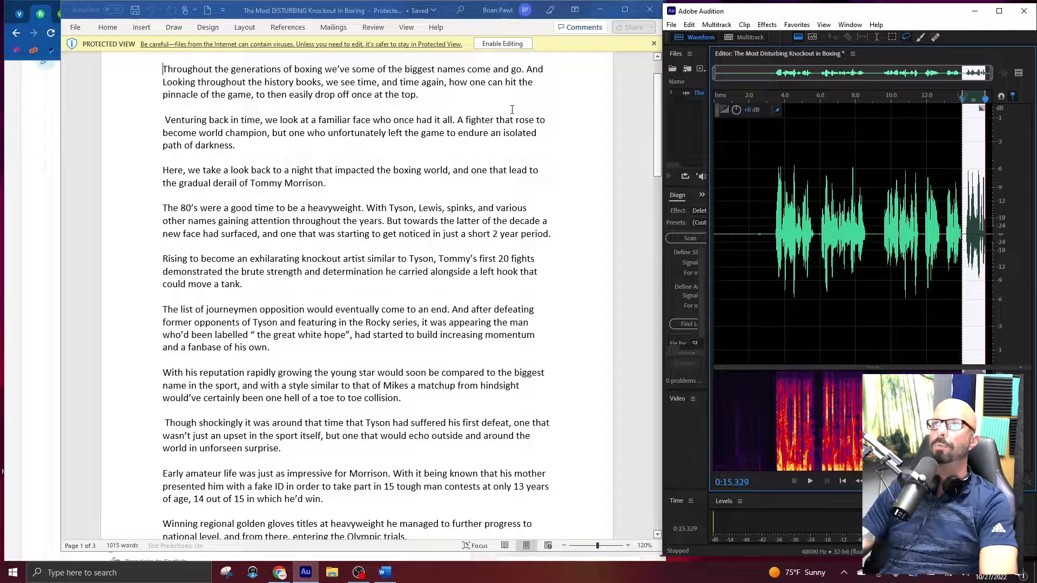
# Review the phrase after the pause at about 0:14 and record the narration over it from there to about 1:49.
pyautogui.click(966, 238)
pyautogui.press('space')
pyautogui.click(962, 233)
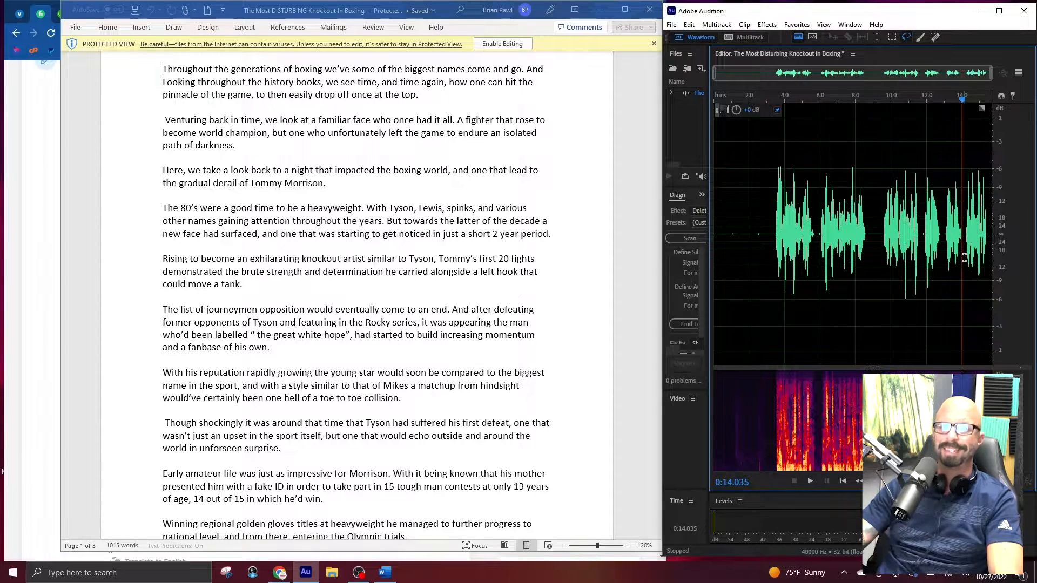
pyautogui.press('space')
pyautogui.press('space')
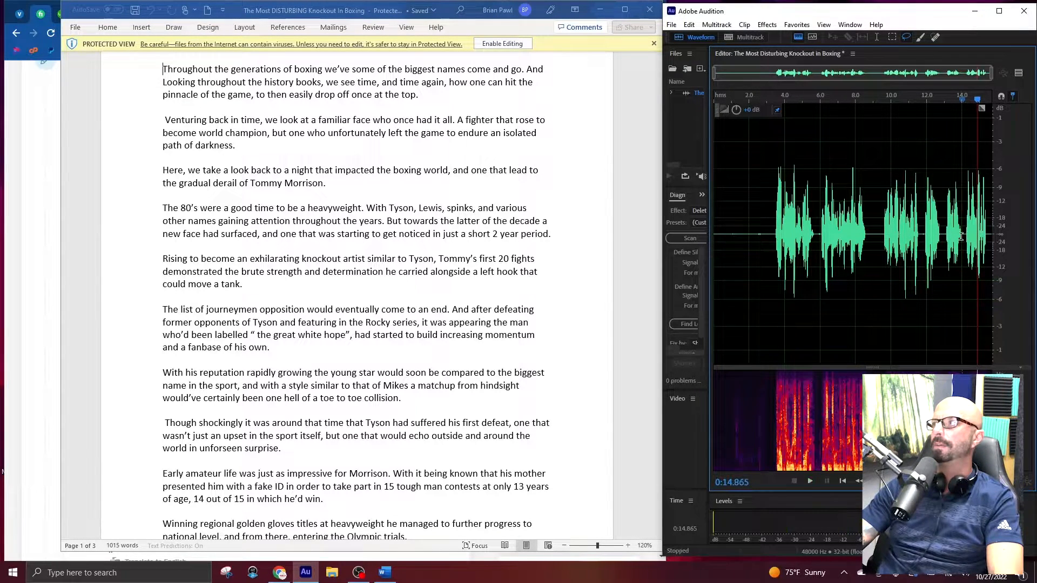
pyautogui.click(963, 235)
pyautogui.hotkey('shift', 'space')
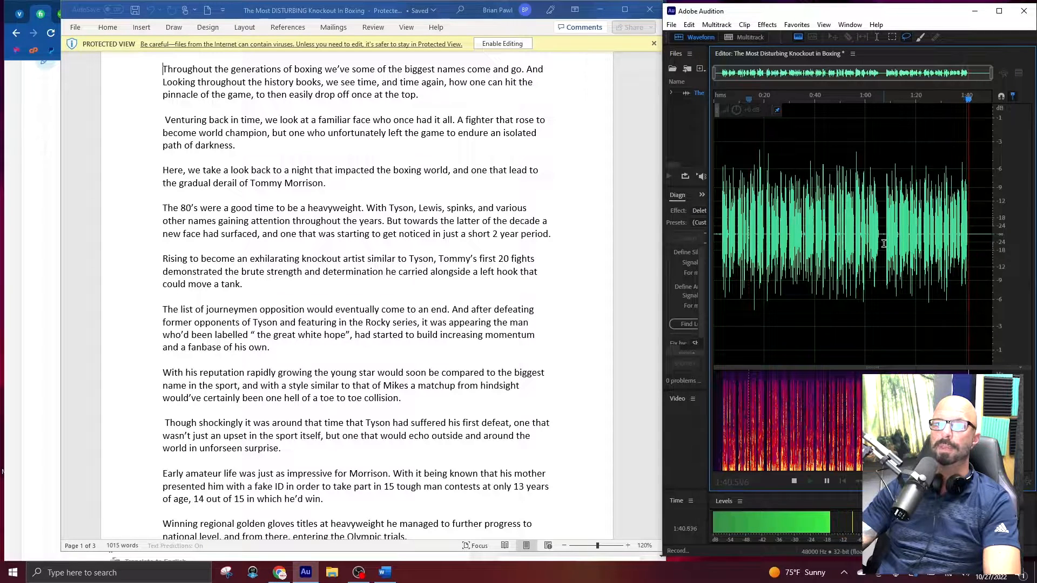
pyautogui.scroll(-5, 552, 303)
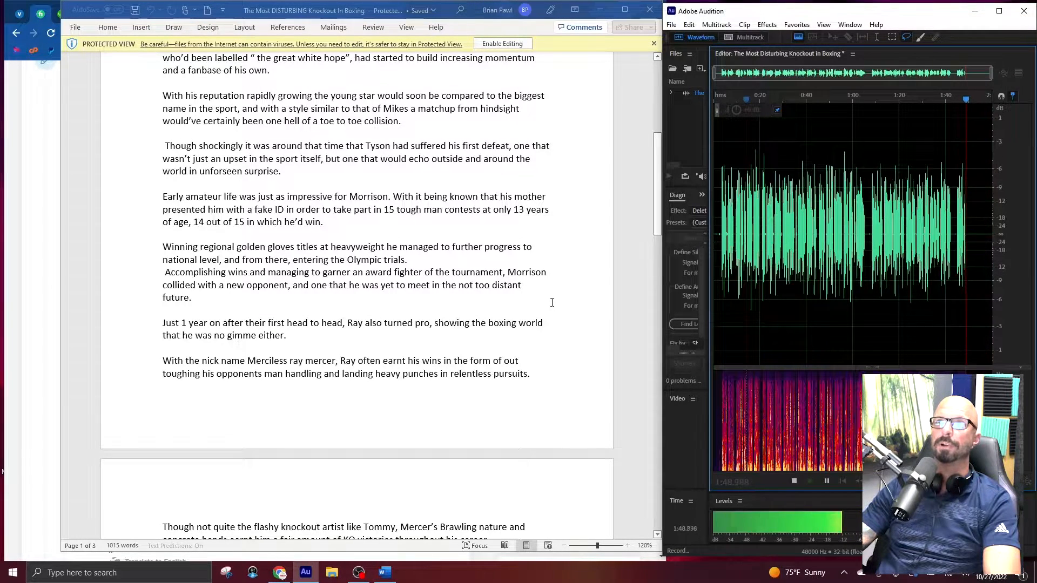
pyautogui.press('space')
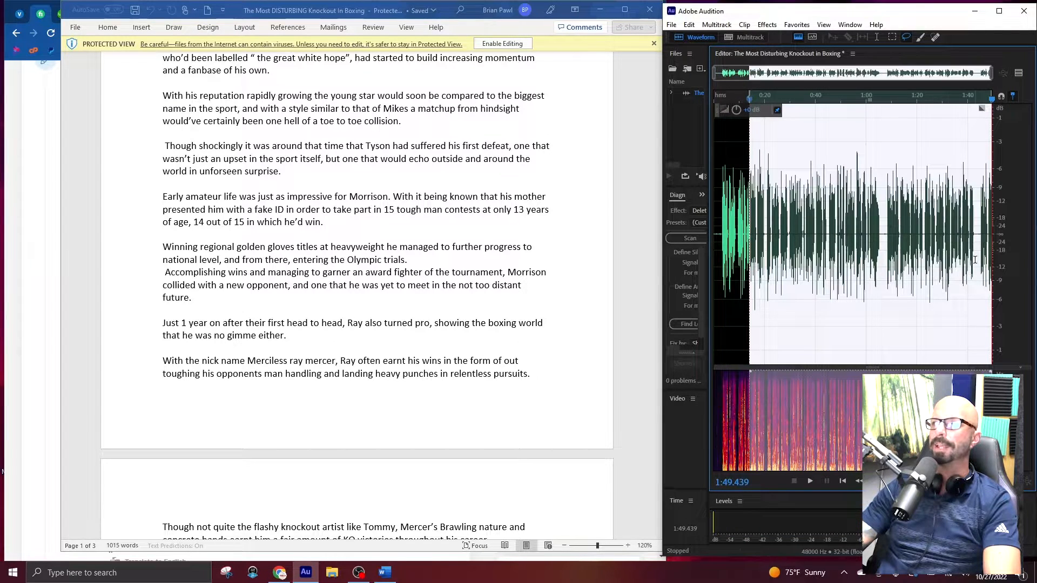
# Locate the pause at about 1:43 by playback and re-record the narration from there to about 2:05.
pyautogui.click(981, 233)
pyautogui.press('space')
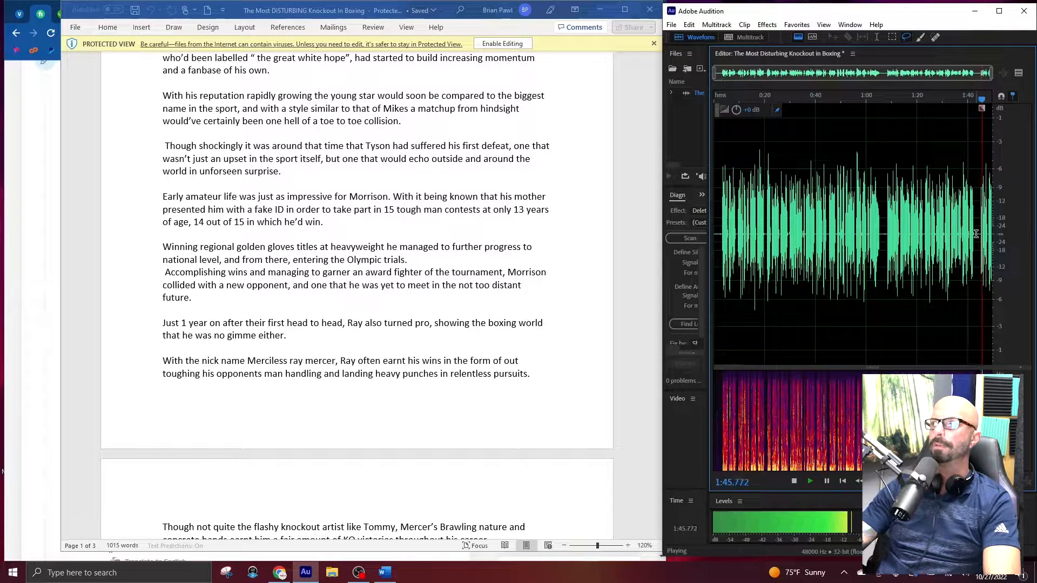
pyautogui.press('space')
pyautogui.hotkey('shift', 'space')
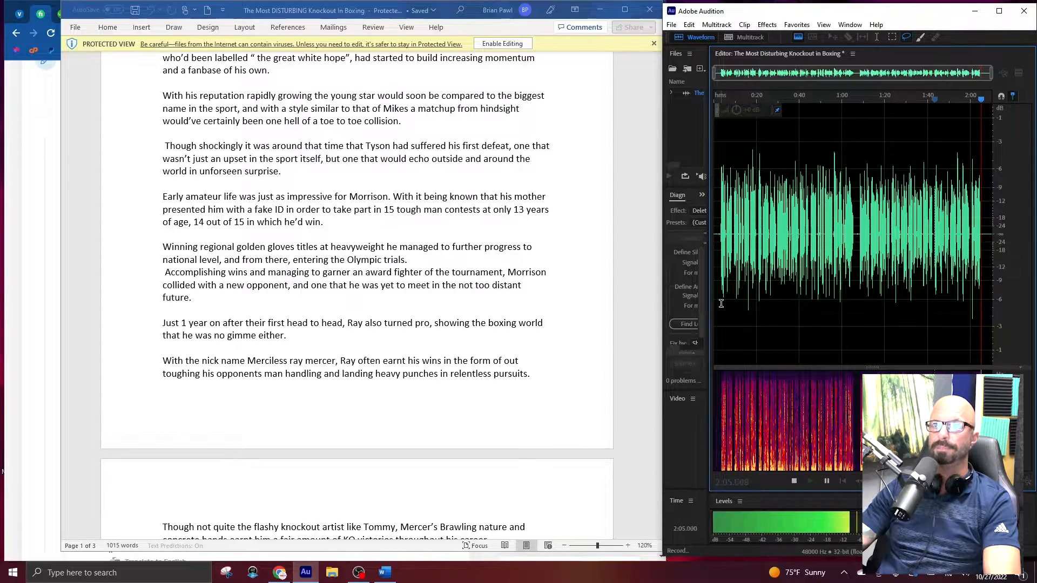
pyautogui.press('space')
# Place the playhead in the pause at about 2:00 and record over the last phrase, continuing to about 2:51.
pyautogui.scroll(4, 942, 237)
pyautogui.click(943, 235)
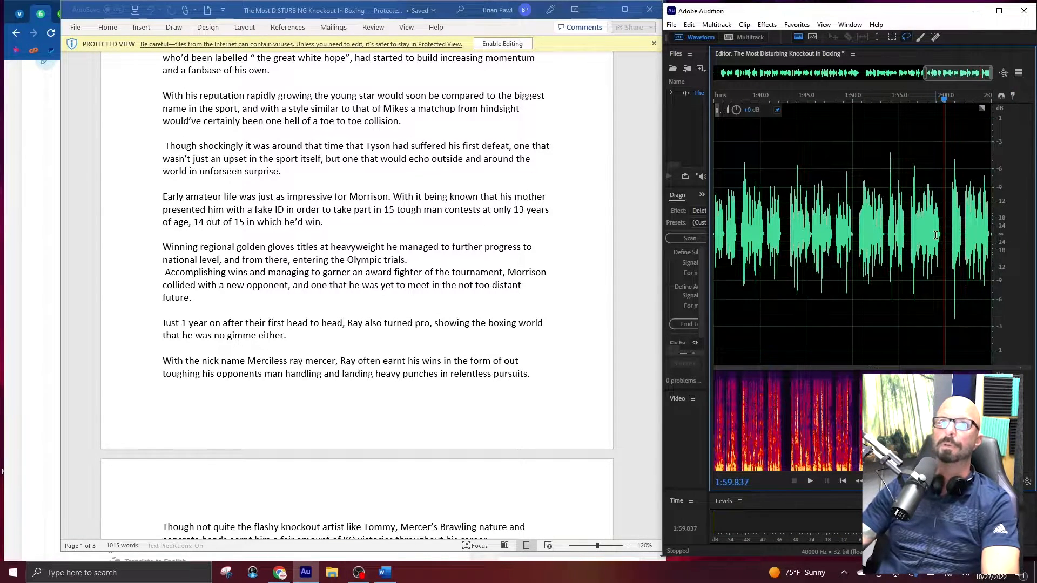
pyautogui.hotkey('shift', 'space')
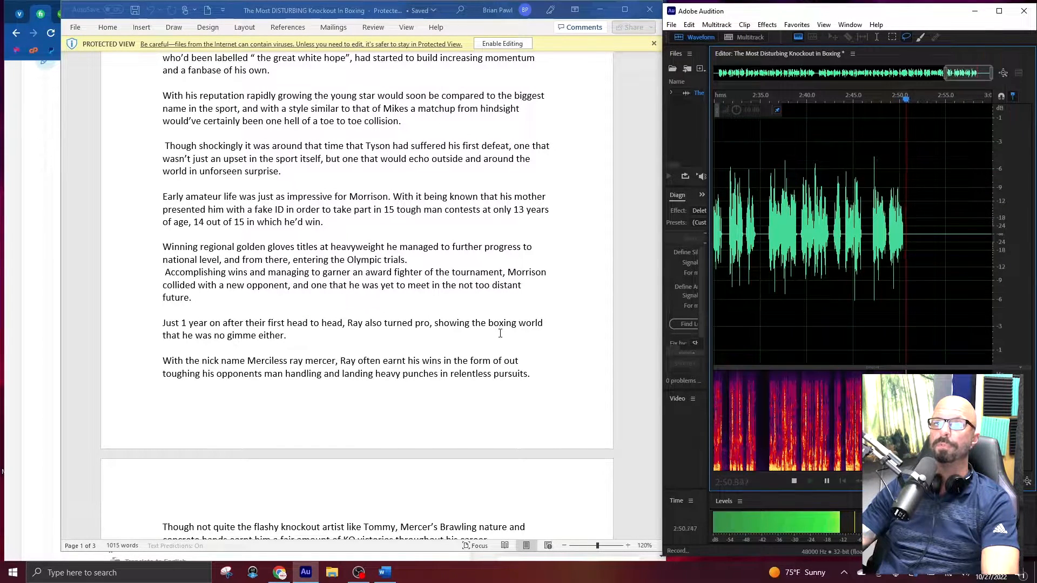
pyautogui.press('space')
# Place the playhead in the pause at about 2:46 and re-record the narration from there to about 3:14.
pyautogui.click(923, 236)
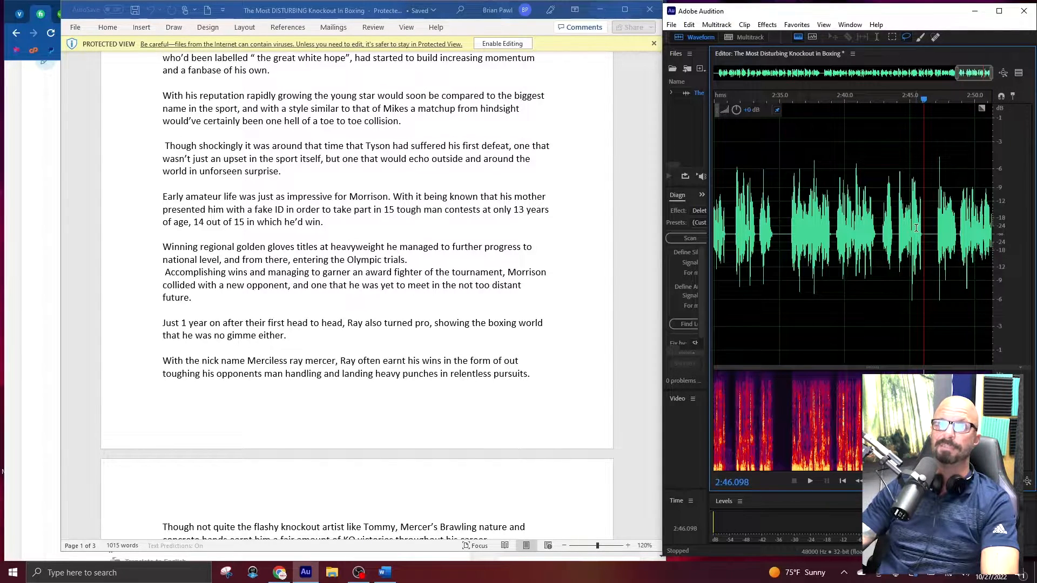
pyautogui.hotkey('shift', 'space')
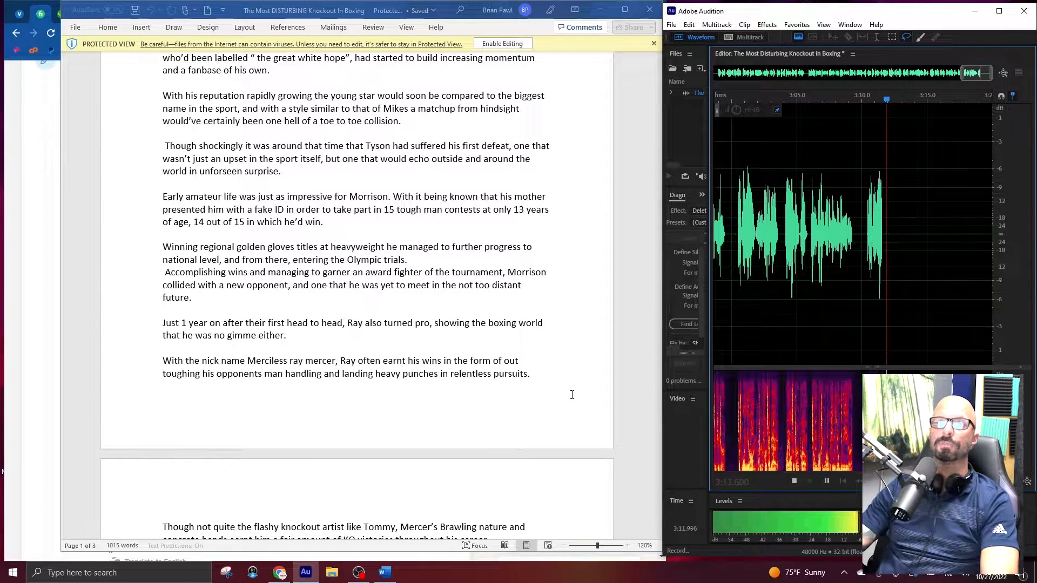
pyautogui.scroll(-2, 572, 395)
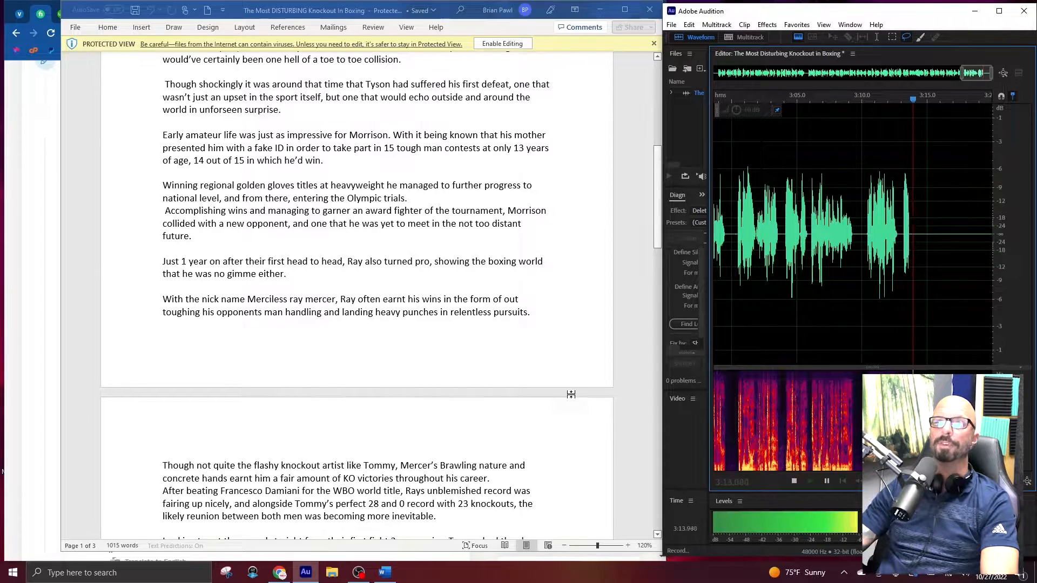
pyautogui.press('space')
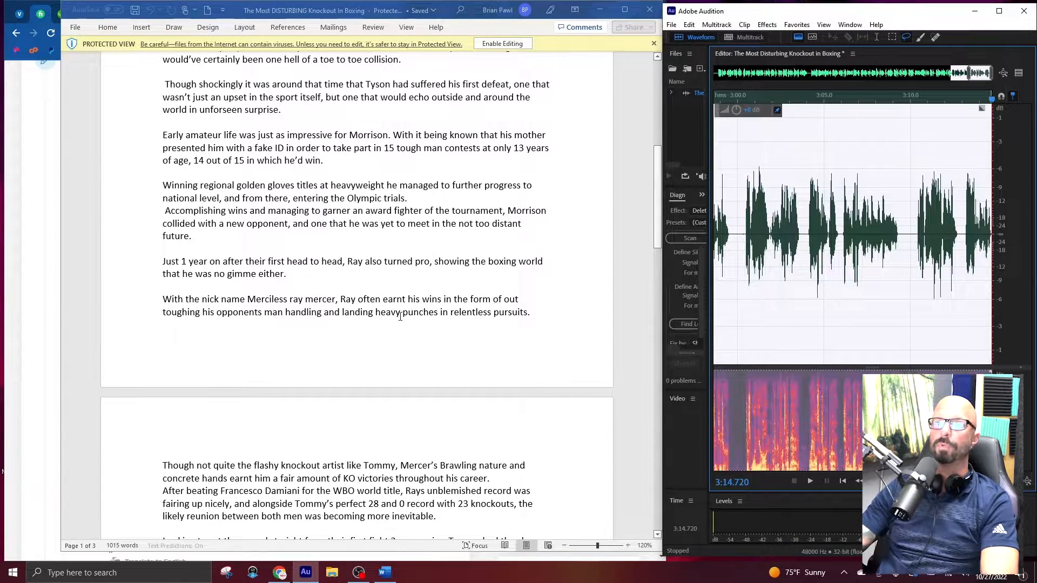
# Highlight the word "earnt" in the script and locate the pause at about 3:09 by playback.
pyautogui.moveTo(383, 301); pyautogui.dragTo(410, 300)
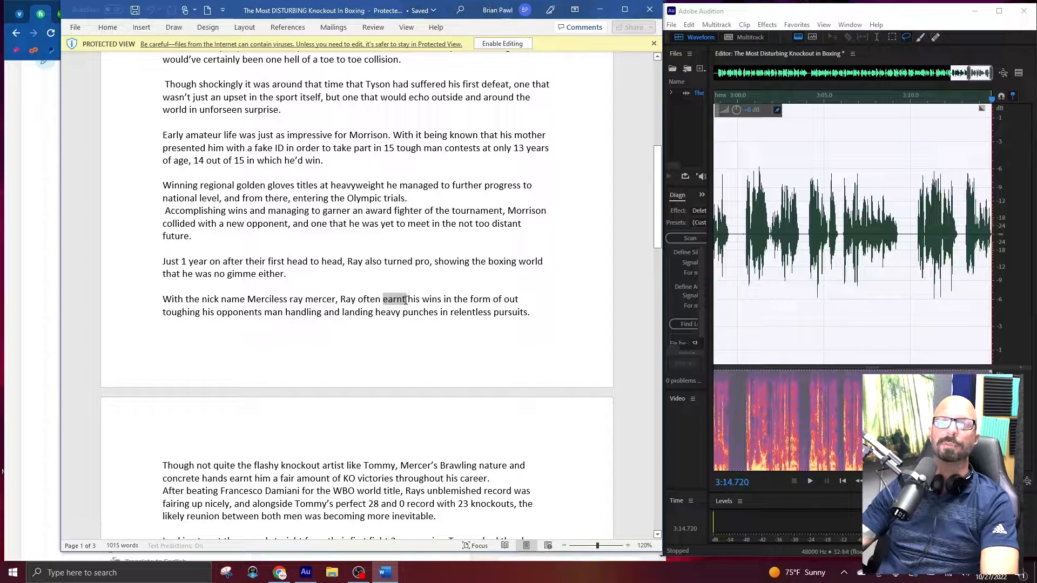
pyautogui.click(919, 234)
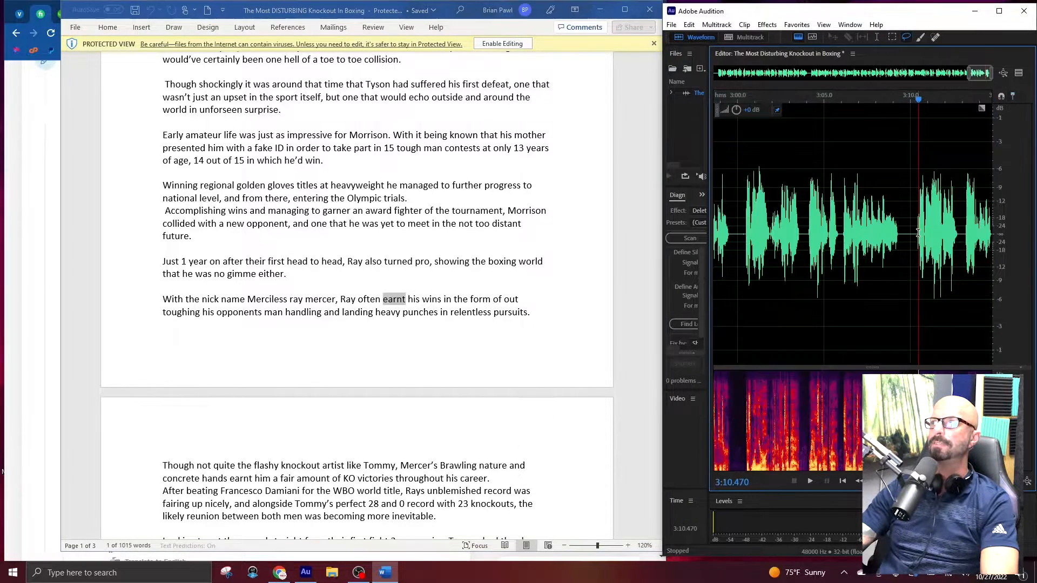
pyautogui.press('space')
pyautogui.press('space')
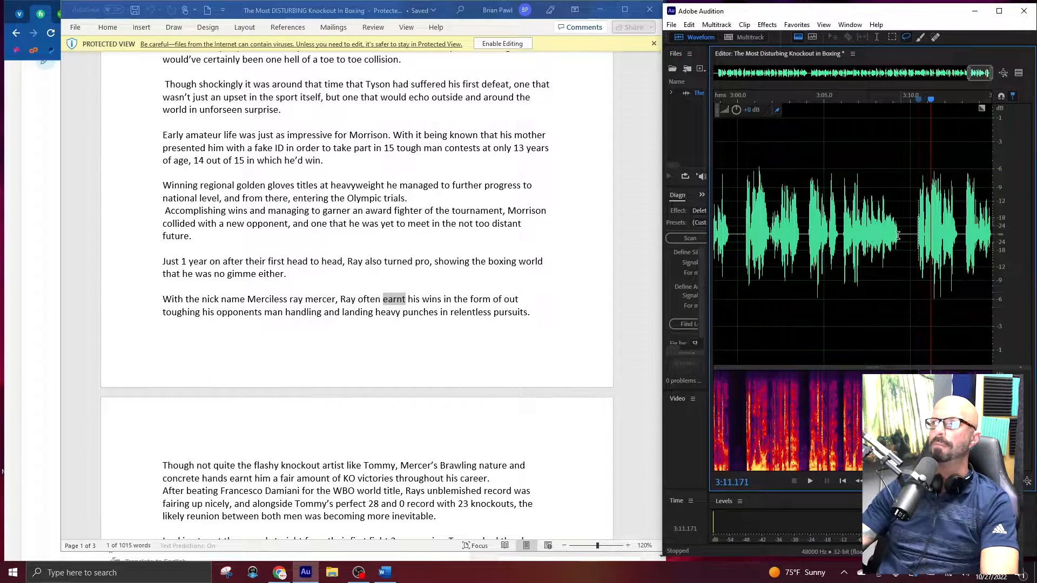
pyautogui.click(901, 235)
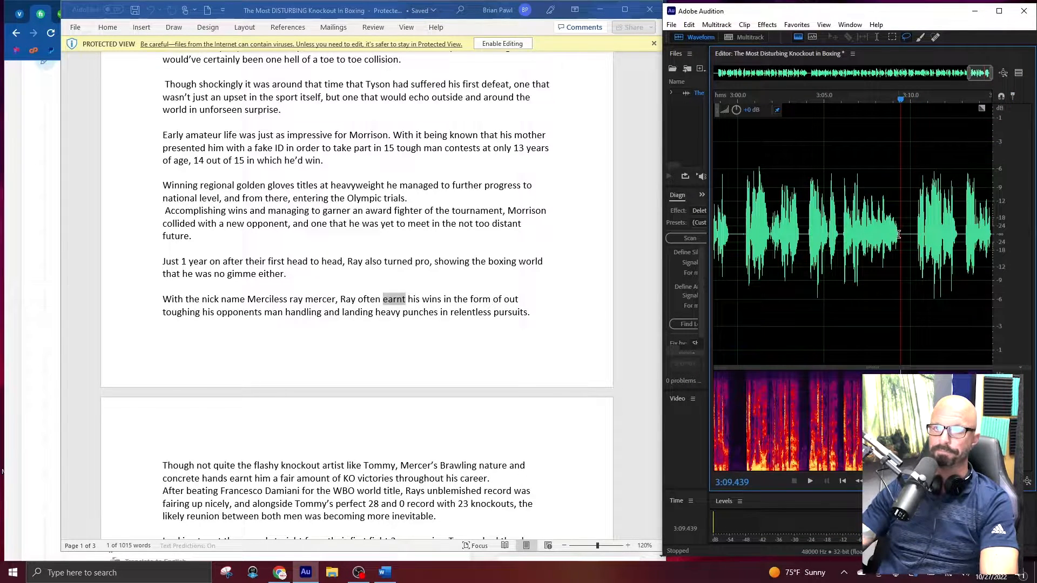
# Re-record the narration from the pause at about 3:09, continuing onto the script's second page to about 3:37.
pyautogui.hotkey('shift', 'space')
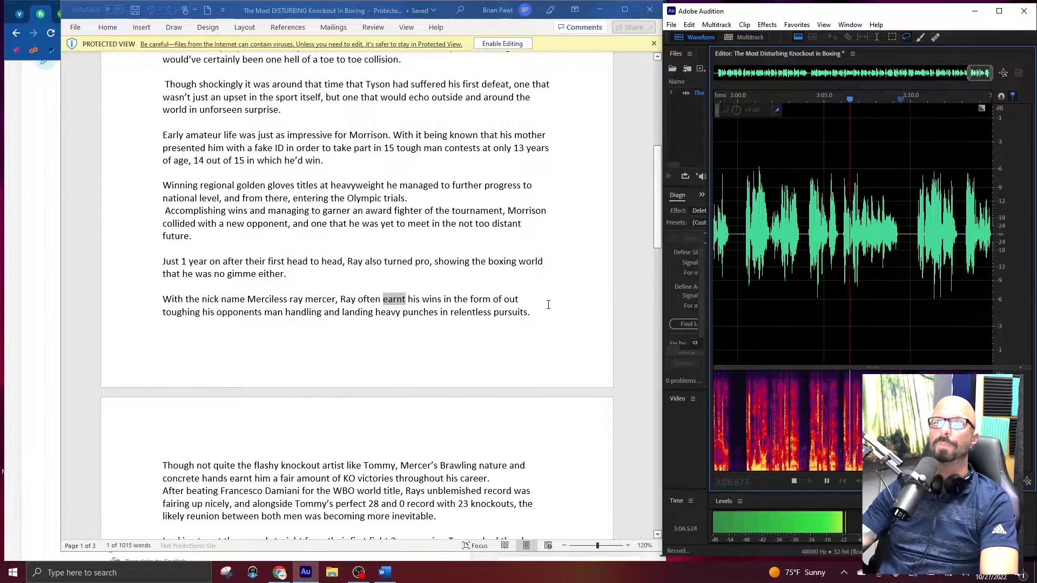
pyautogui.scroll(-3, 547, 305)
pyautogui.scroll(-2, 547, 305)
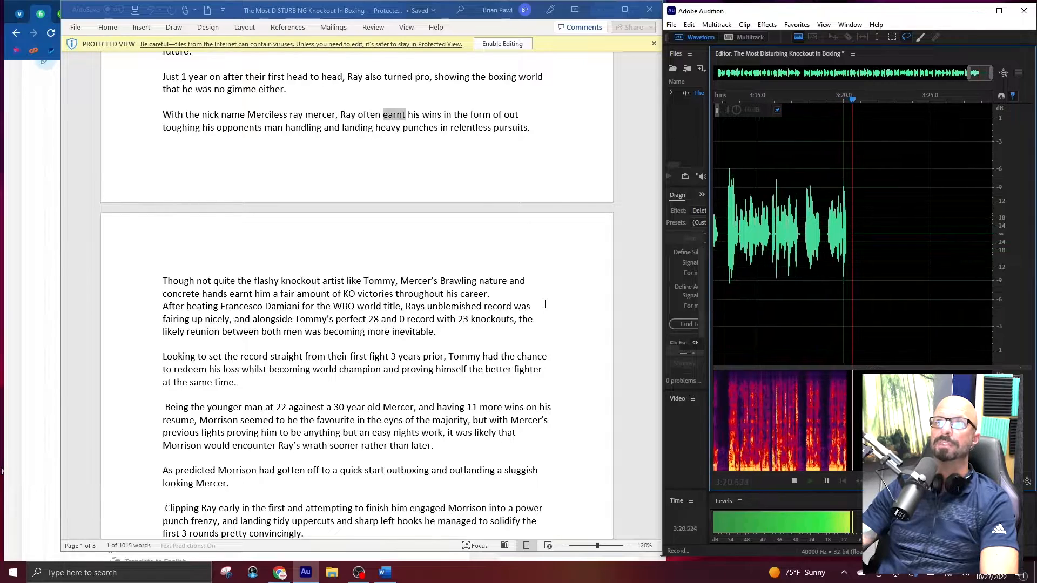
pyautogui.scroll(-5, 547, 303)
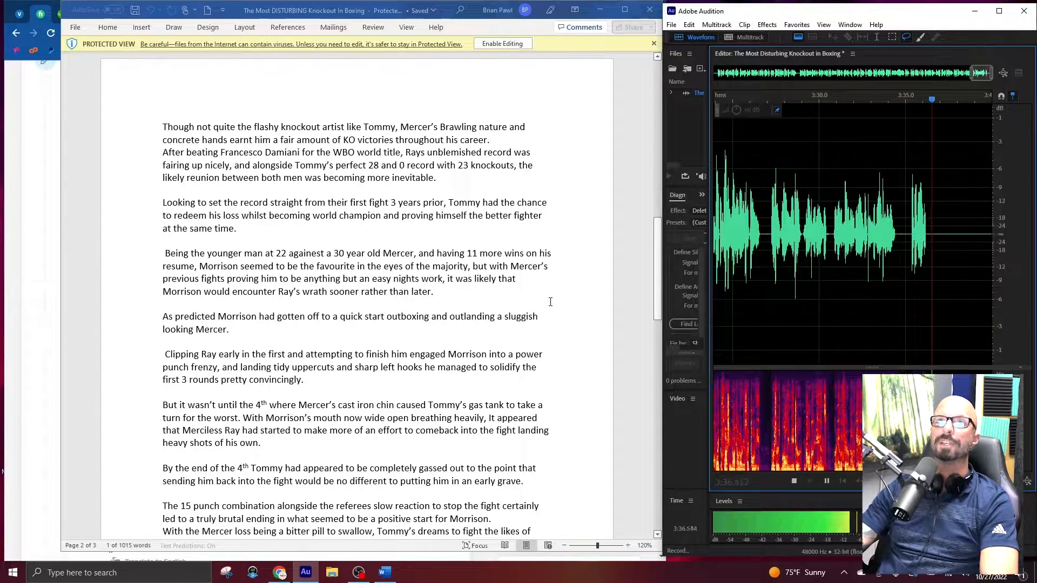
pyautogui.press('space')
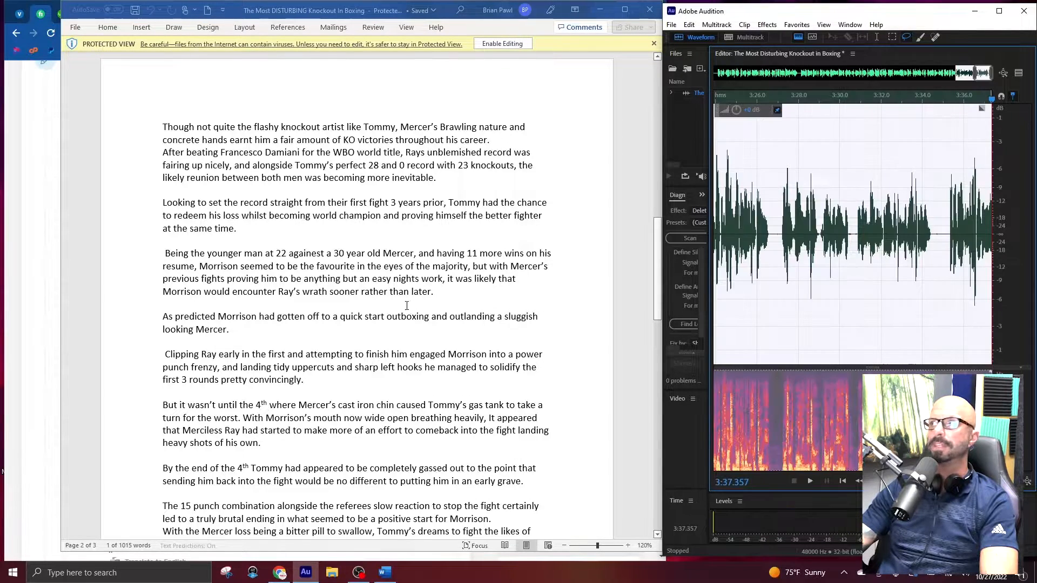
# Copy the name "Francesco Damiani" from the script and search Google in a new Chrome tab for "francesco damiani pronunciation".
pyautogui.moveTo(222, 153); pyautogui.dragTo(263, 153)
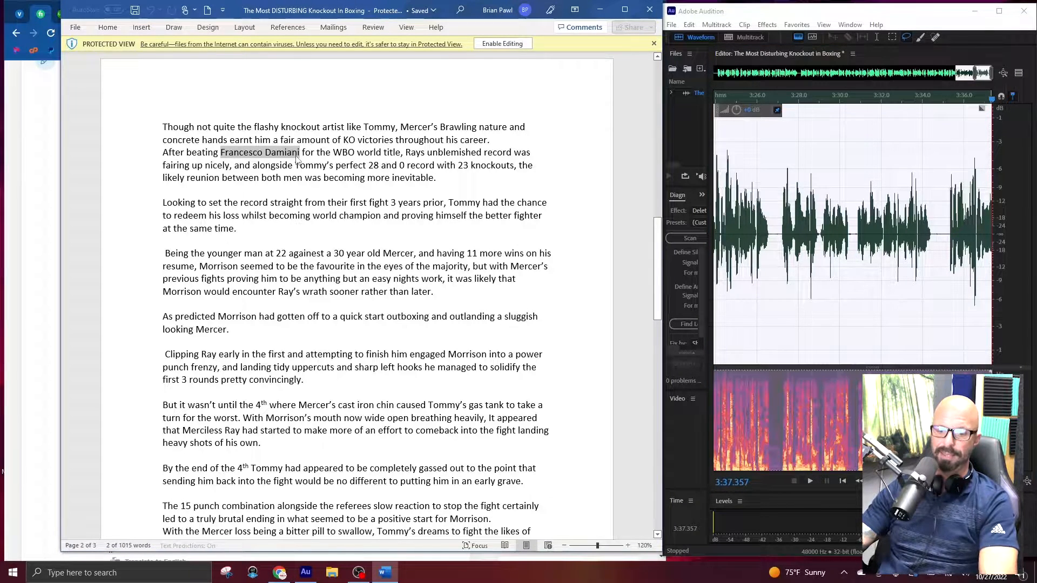
pyautogui.click(599, 10)
pyautogui.click(531, 15)
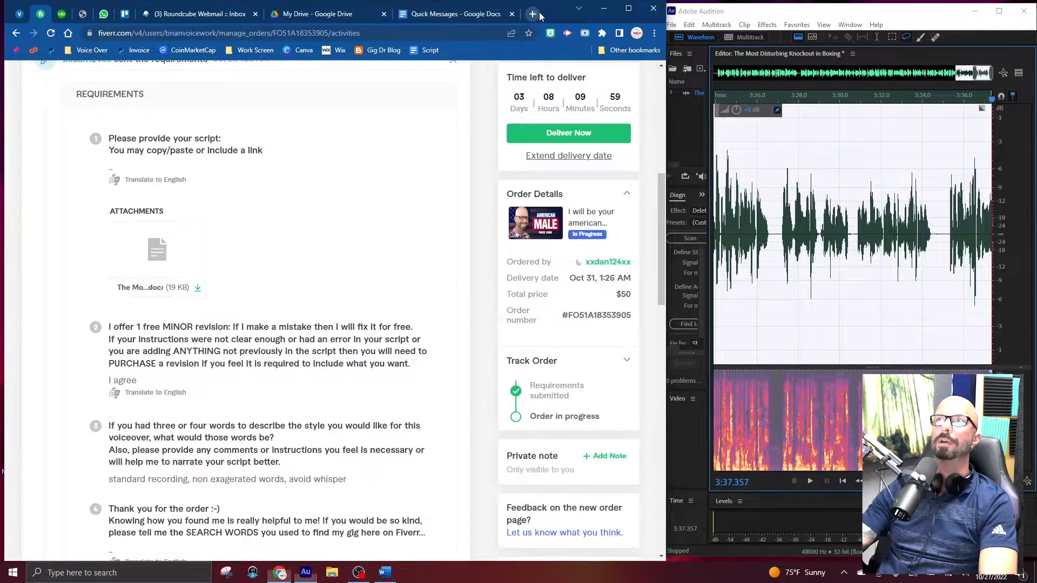
pyautogui.write('Francesco Damiani')
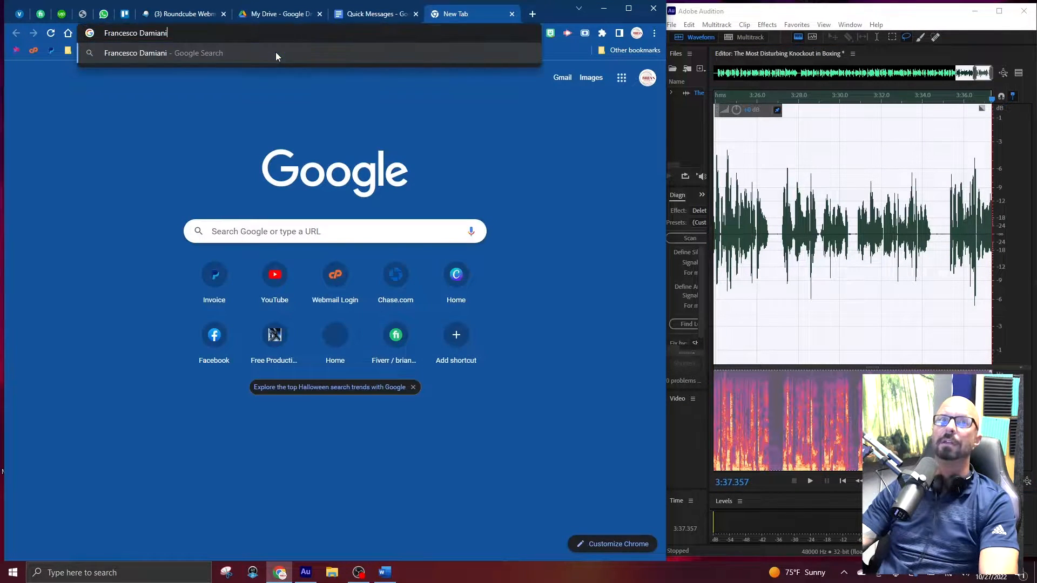
pyautogui.write('pron')
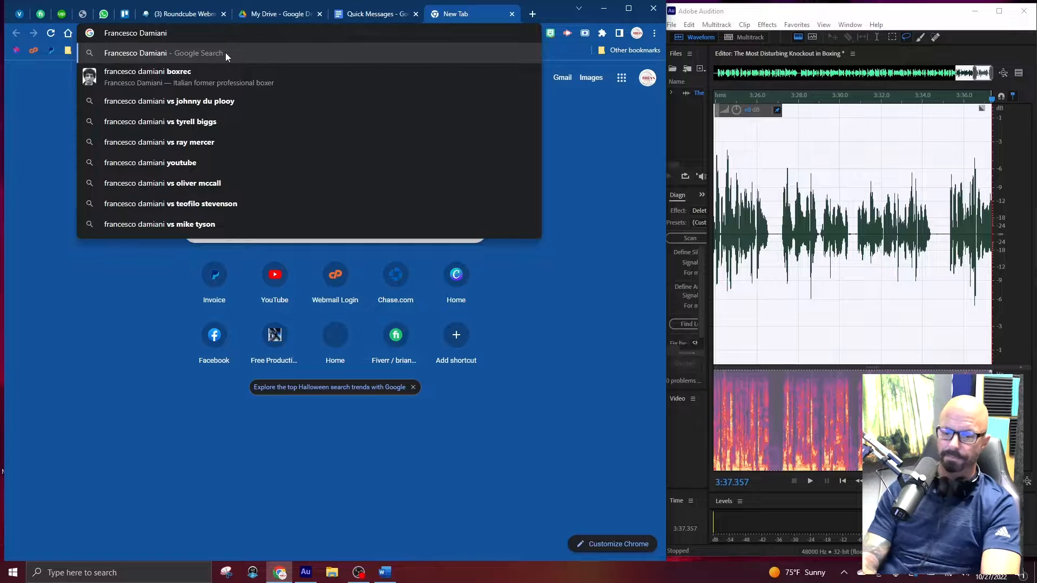
pyautogui.write('un')
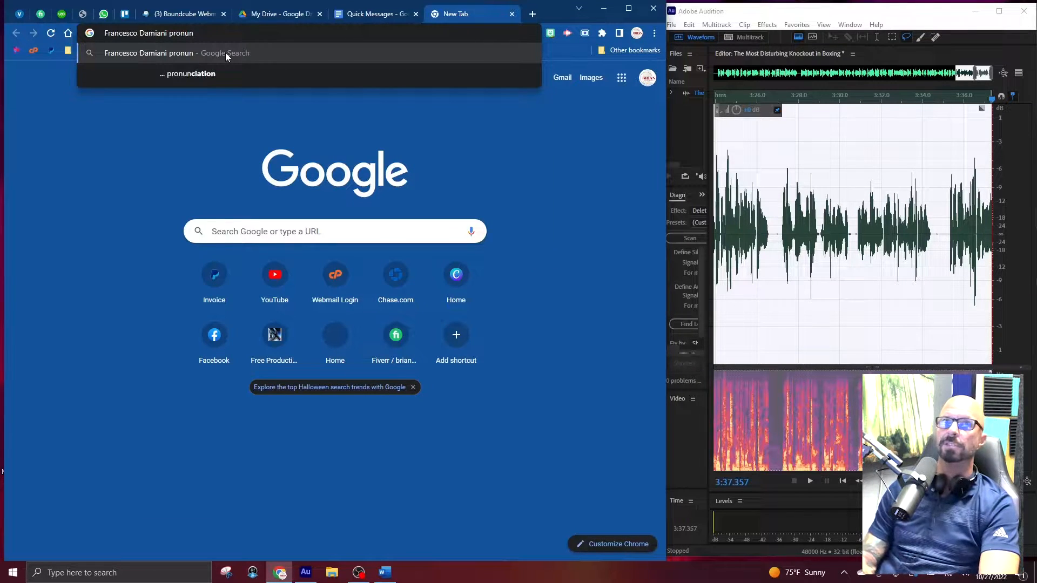
pyautogui.press('Down')
pyautogui.press('Return')
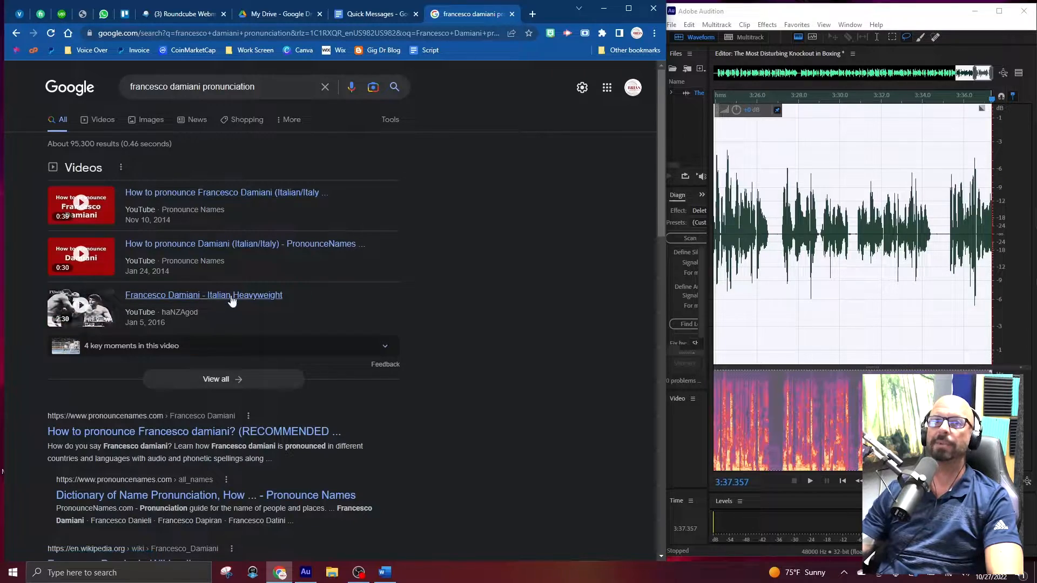
# Listen to the start of the "Francesco Damiani - Italian Heavyweight" video for the pronunciation, then return to the Word script.
pyautogui.click(207, 298)
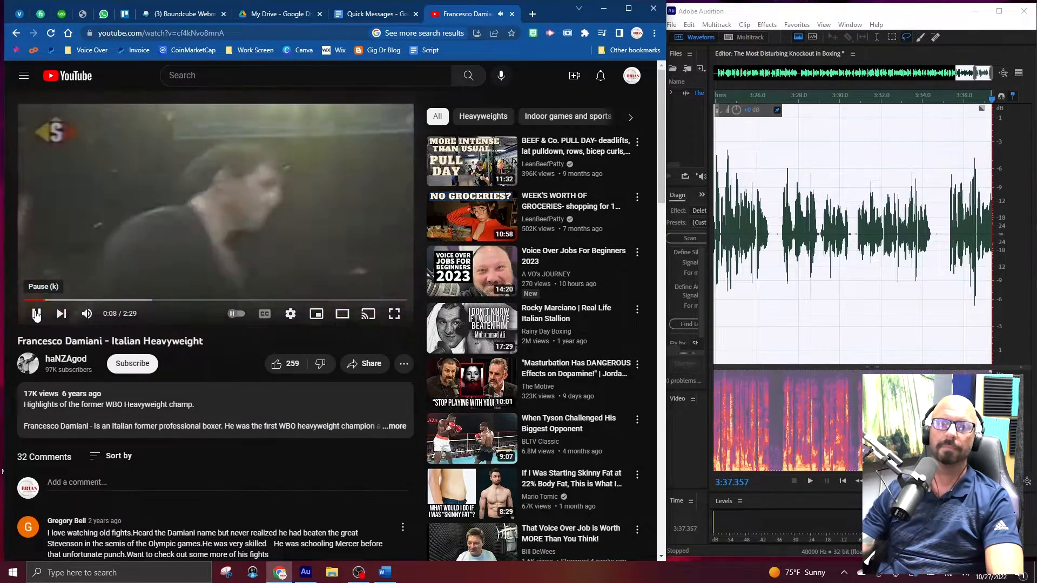
pyautogui.click(35, 309)
pyautogui.click(513, 15)
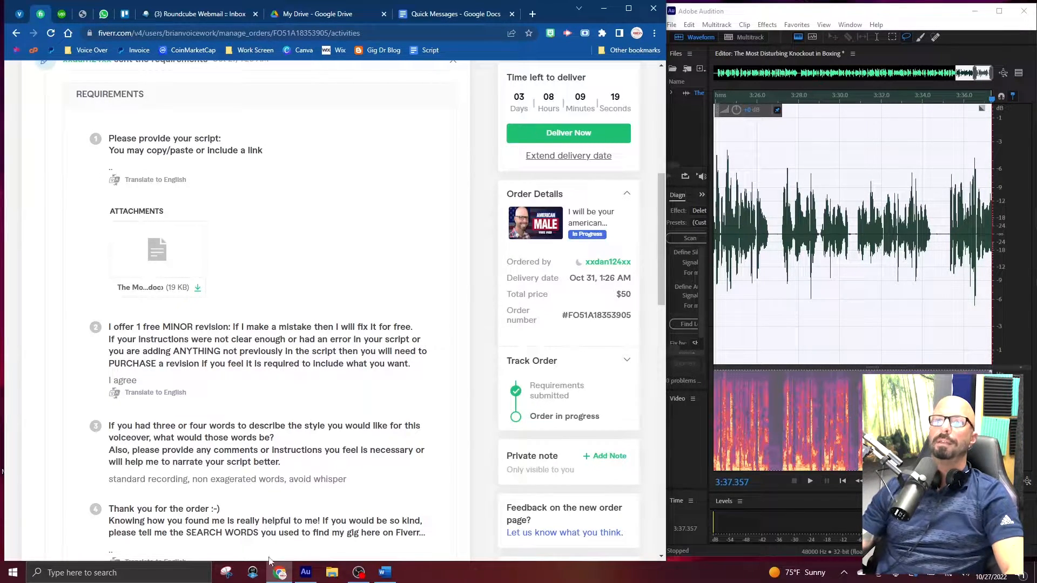
pyautogui.click(390, 572)
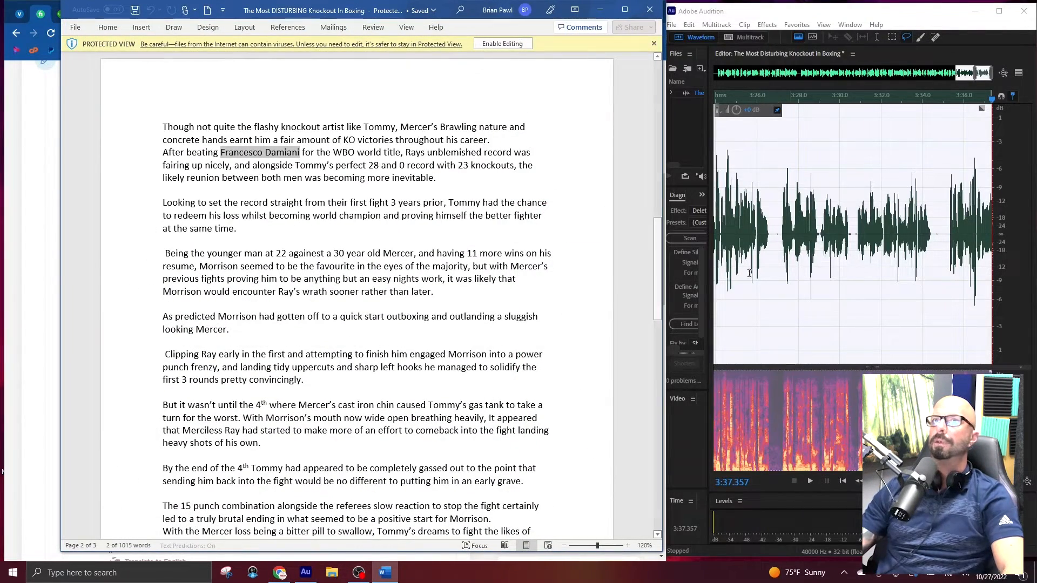
# Locate the pause at about 3:34 by playback and re-record the narration from there to about 4:37.
pyautogui.click(944, 225)
pyautogui.press('space')
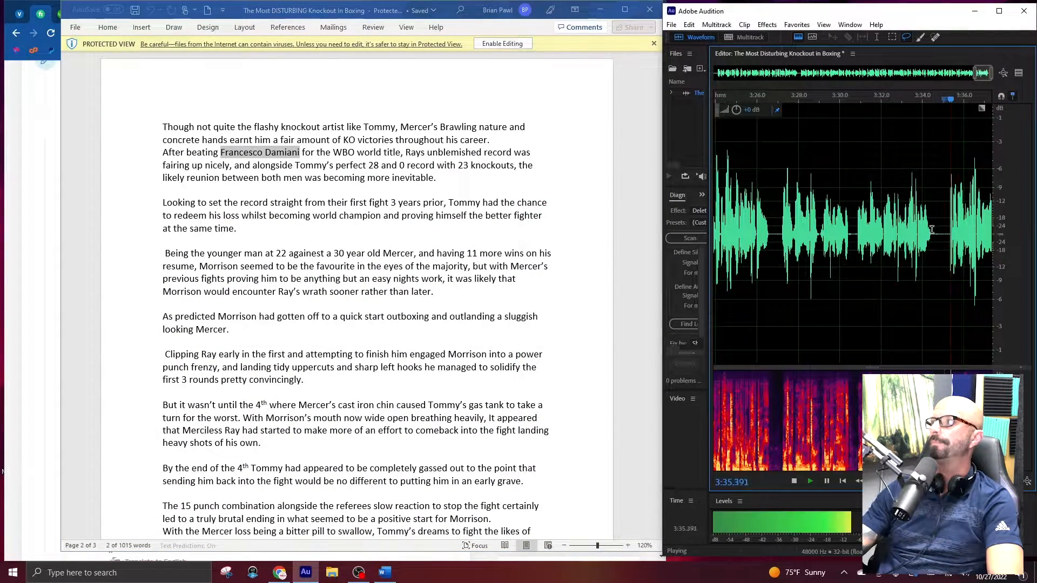
pyautogui.press('space')
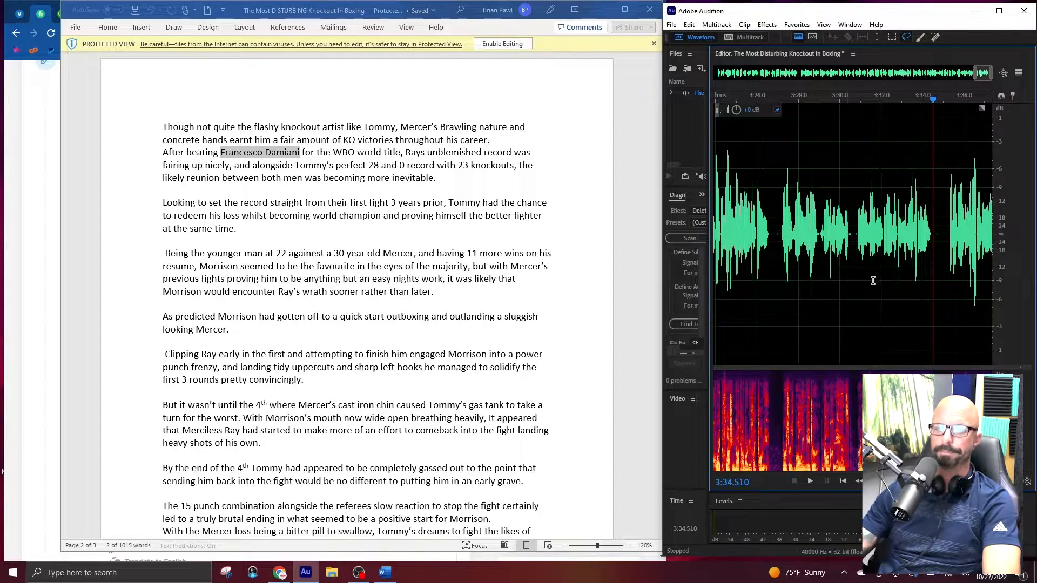
pyautogui.hotkey('shift', 'space')
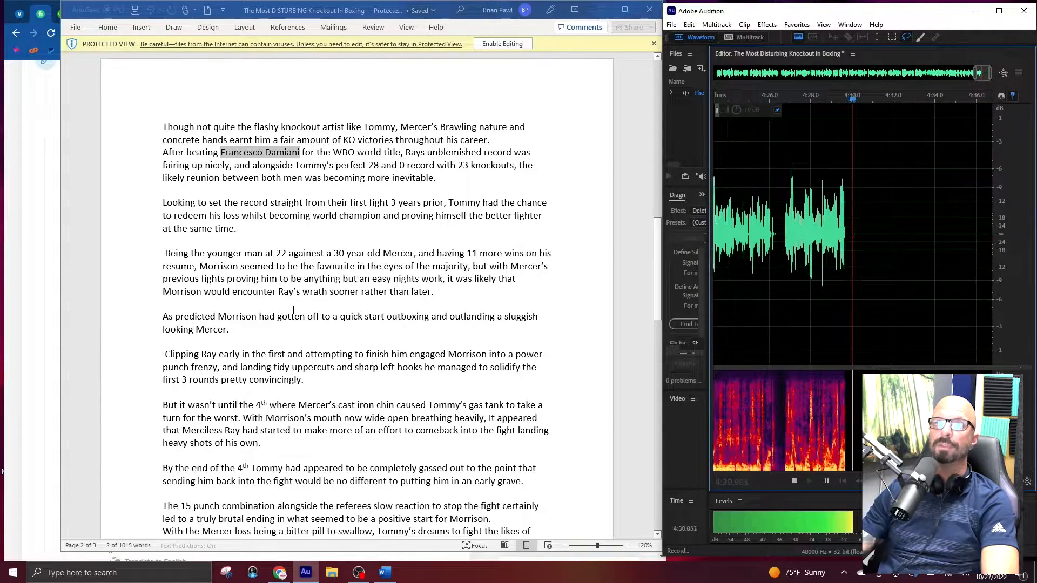
pyautogui.scroll(-1, 293, 309)
pyautogui.scroll(-5, 293, 310)
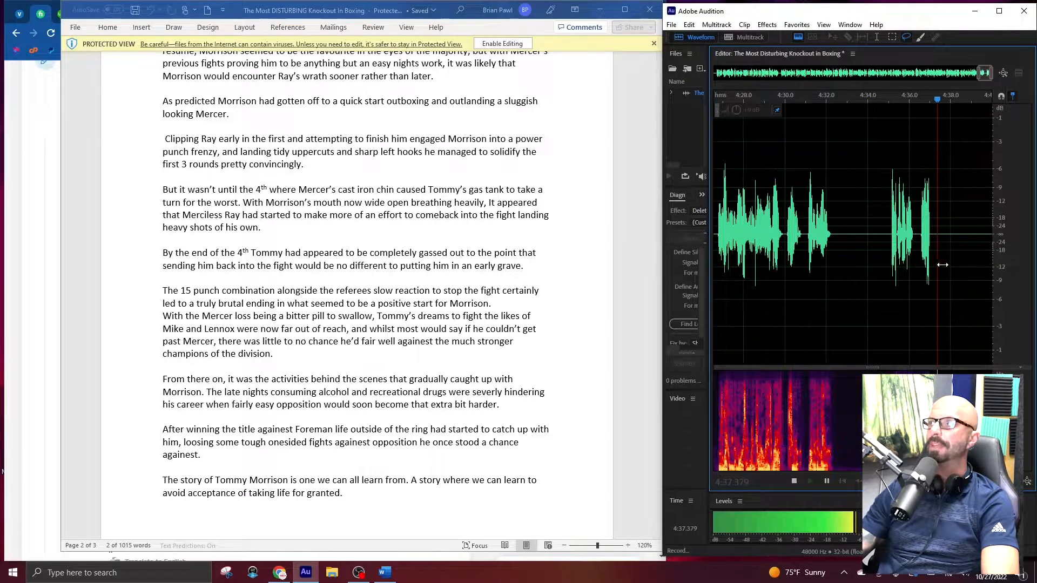
pyautogui.press('space')
# Place the playhead in the pause at about 4:32 and re-record the narration from there to about 5:26.
pyautogui.click(867, 234)
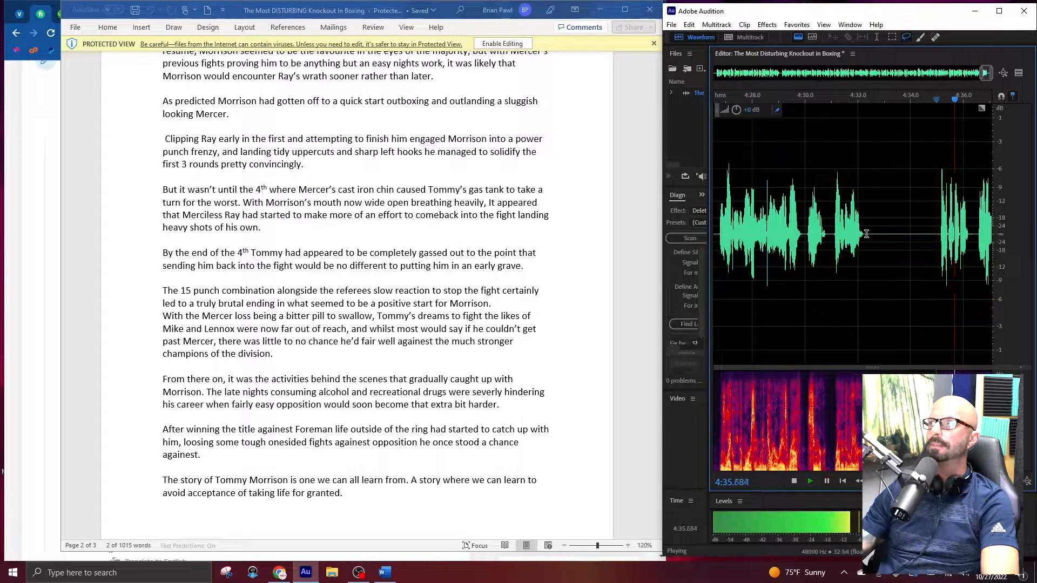
pyautogui.hotkey('shift', 'space')
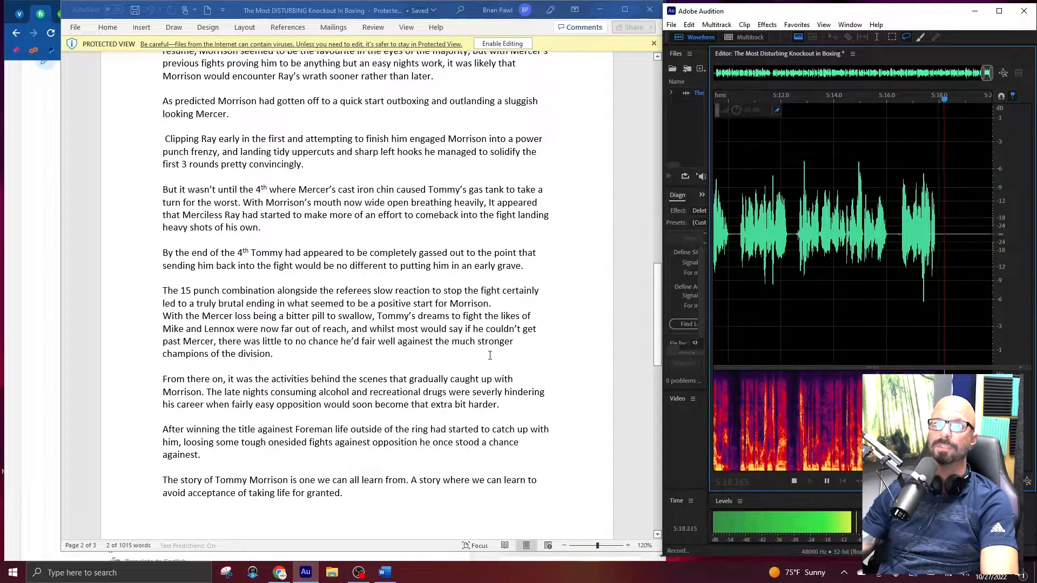
pyautogui.scroll(-3, 490, 354)
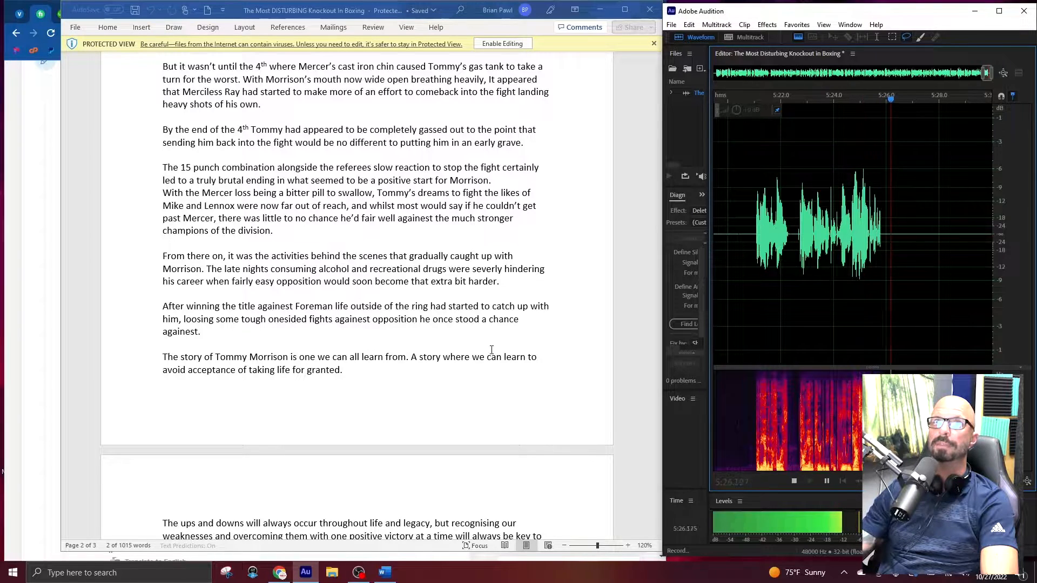
pyautogui.press('space')
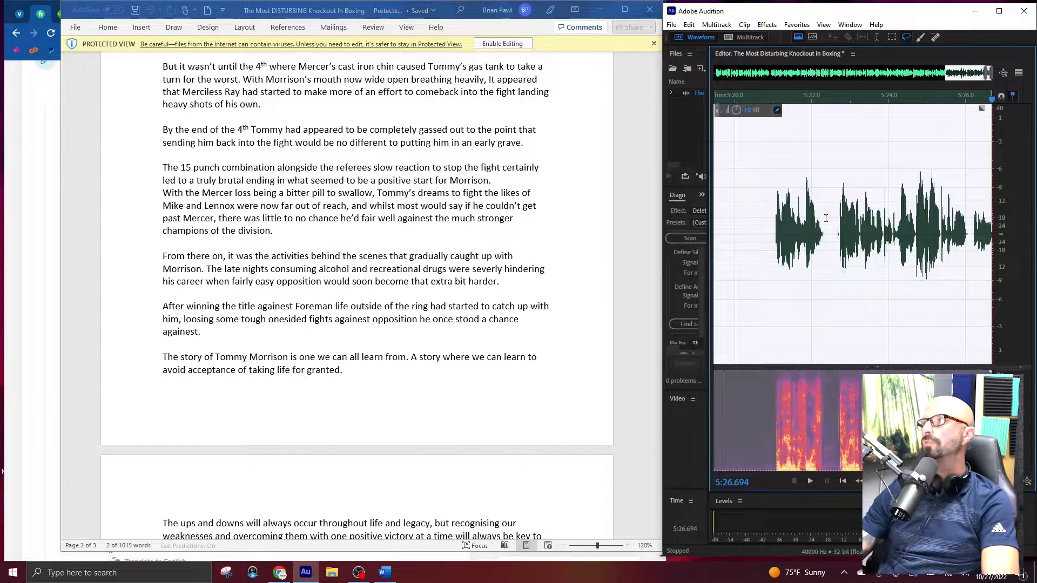
# Review the phrase after the pause at about 5:18 and re-record the narration from that pause to about 6:06.
pyautogui.click(772, 231)
pyautogui.press('space')
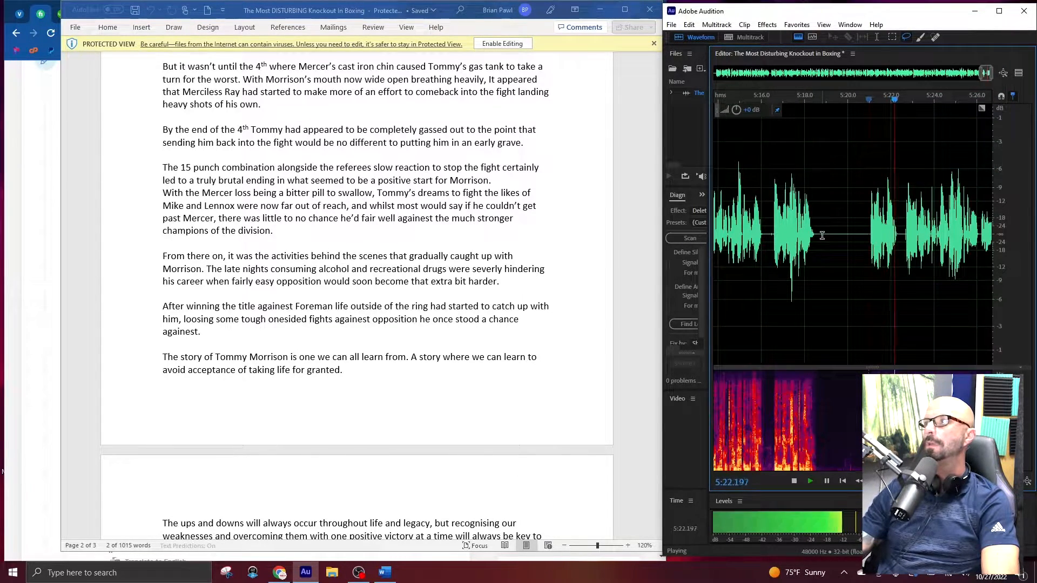
pyautogui.press('space')
pyautogui.click(817, 234)
pyautogui.hotkey('shift', 'space')
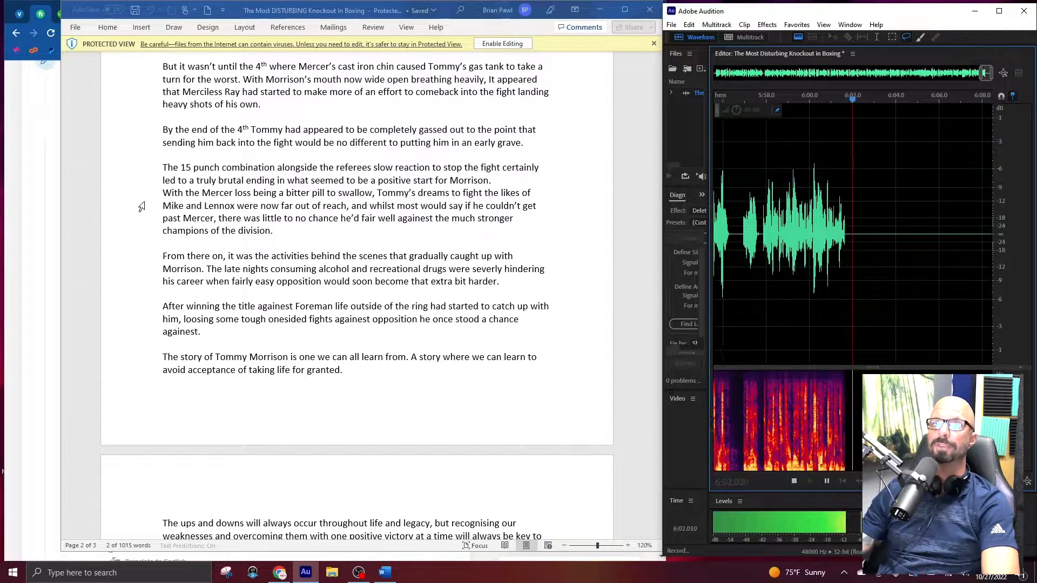
pyautogui.scroll(-2, 141, 206)
pyautogui.scroll(-3, 141, 206)
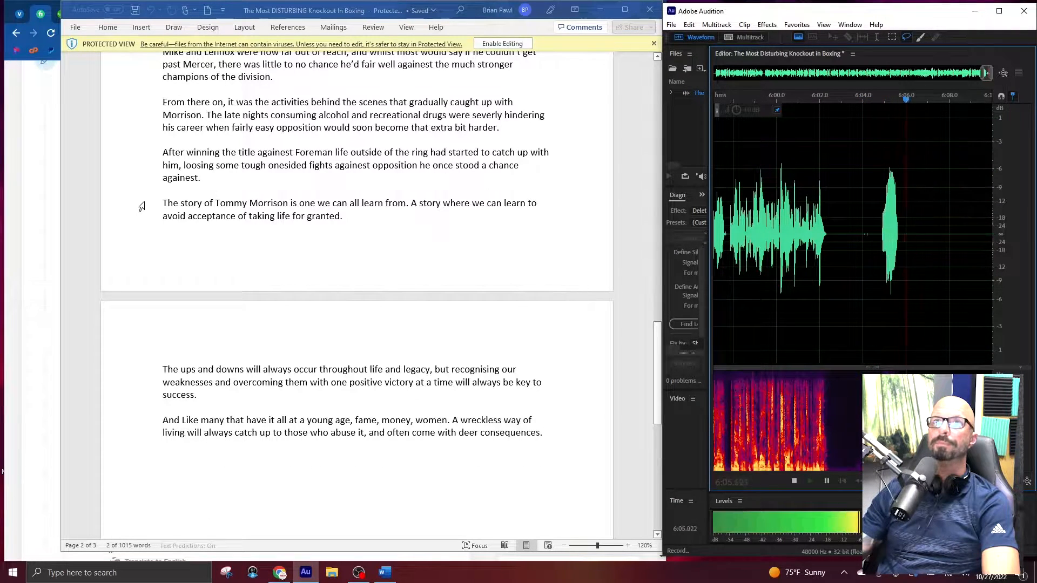
pyautogui.press('space')
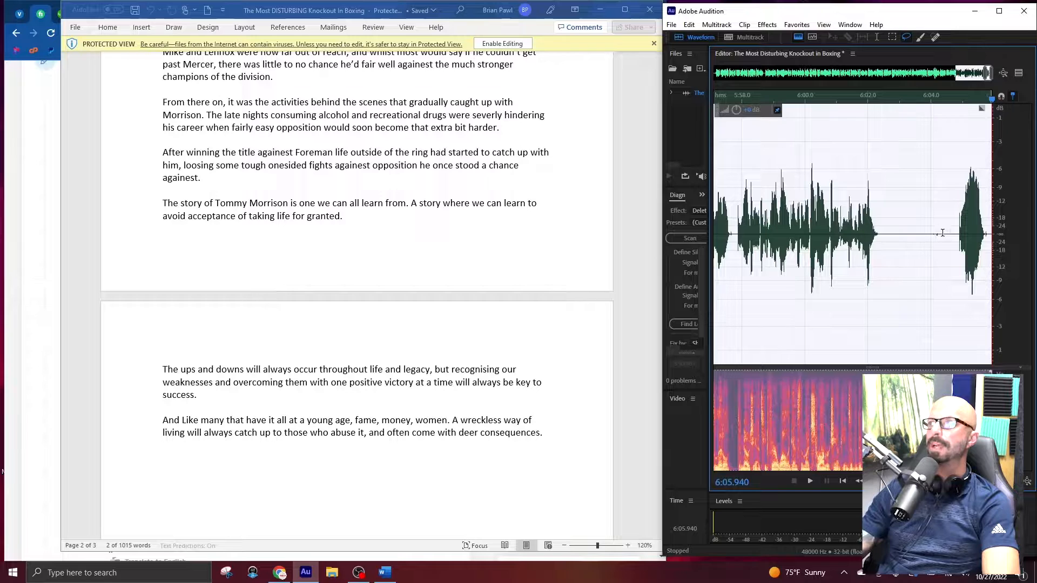
# Play the phrase after the pause at about 6:04 and re-record the narration from about 6:02 to about 6:33.
pyautogui.click(954, 230)
pyautogui.press('space')
pyautogui.click(881, 235)
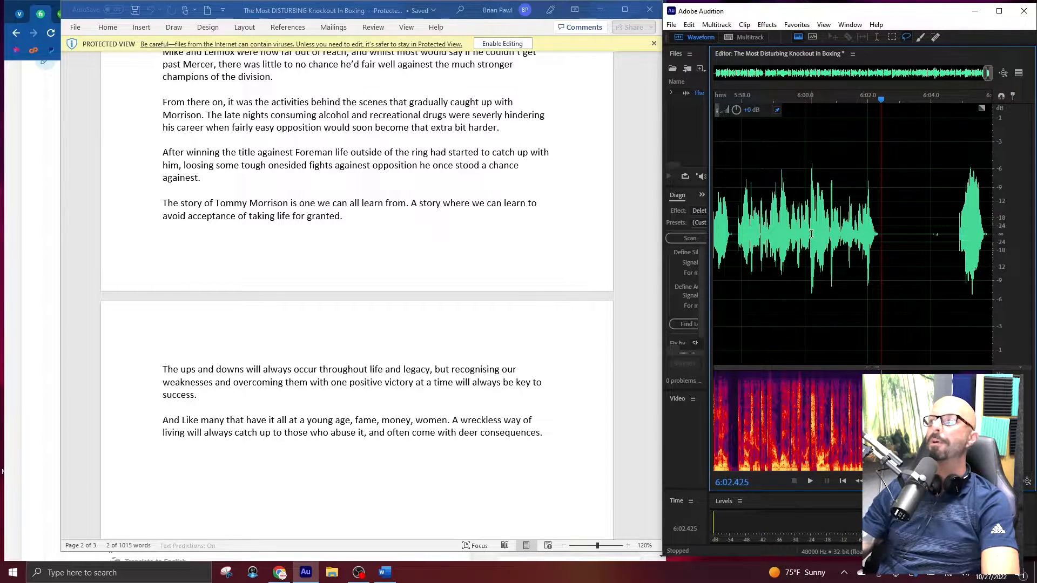
pyautogui.hotkey('shift', 'space')
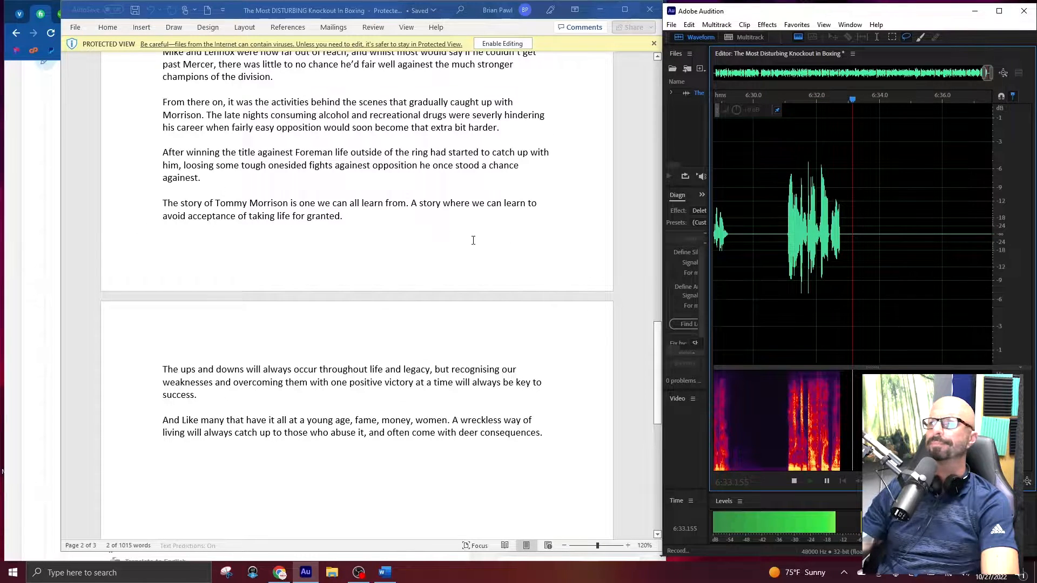
pyautogui.press('space')
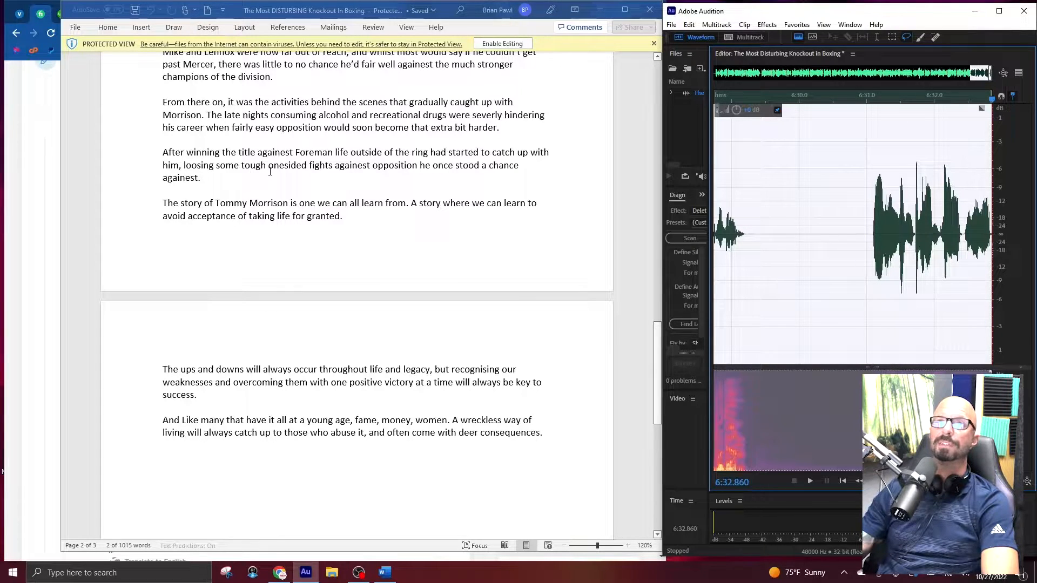
# Review the phrase starting at about 6:31 and re-record the narration from the preceding pause at about 6:29 to about 7:01.
pyautogui.click(870, 234)
pyautogui.press('space')
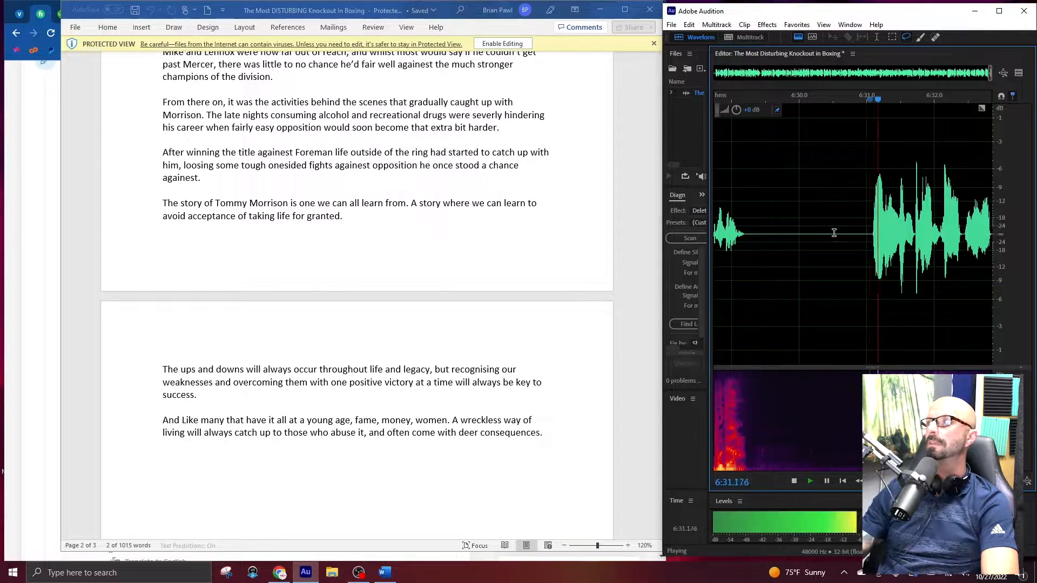
pyautogui.press('space')
pyautogui.click(749, 231)
pyautogui.hotkey('shift', 'space')
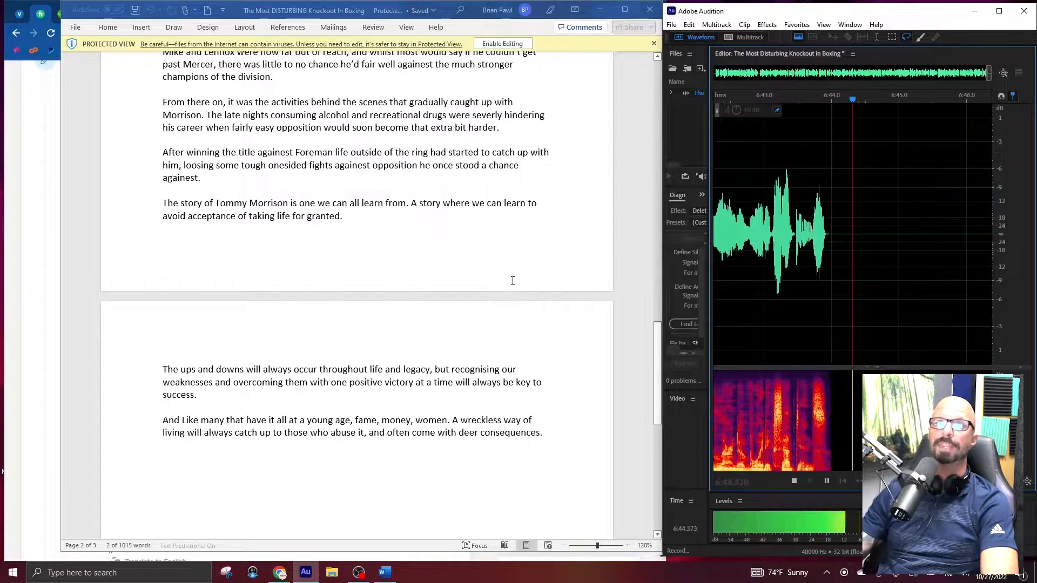
pyautogui.scroll(-7, 512, 281)
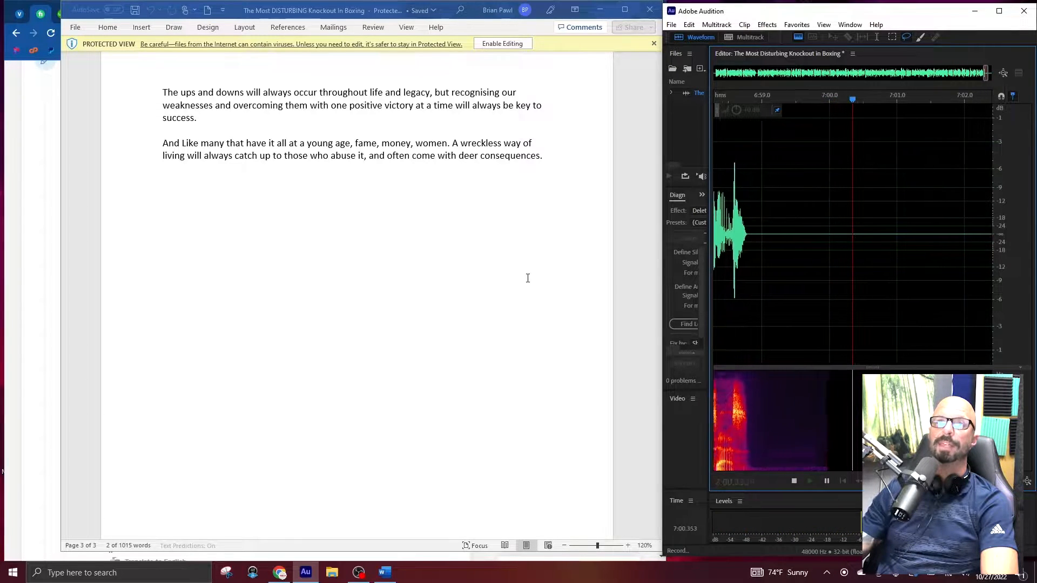
pyautogui.press('space')
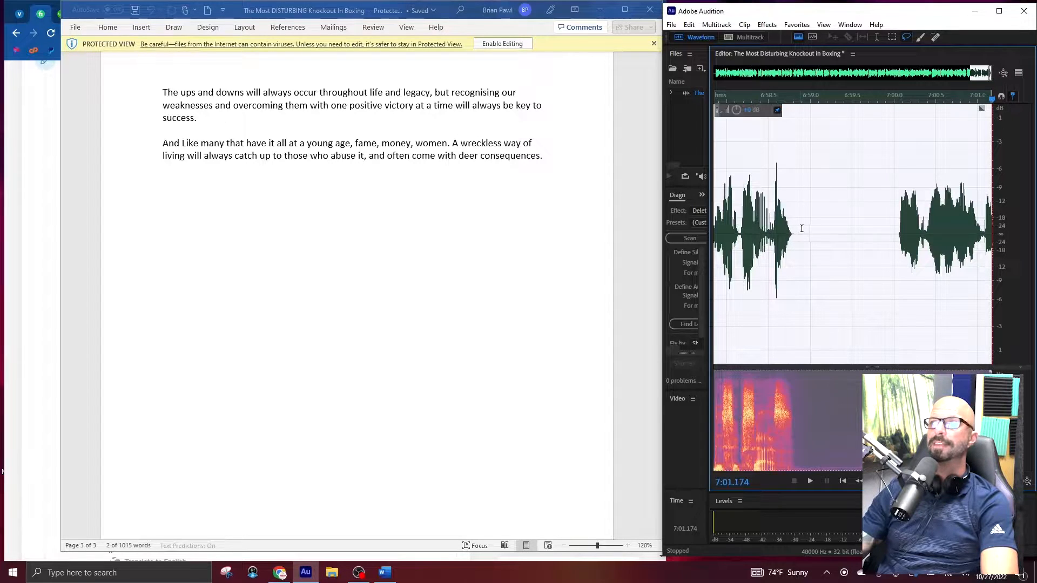
# Place the playhead in the pause just before 7:00 and re-record the final narration to about 7:14.
pyautogui.click(799, 230)
pyautogui.hotkey('shift', 'space')
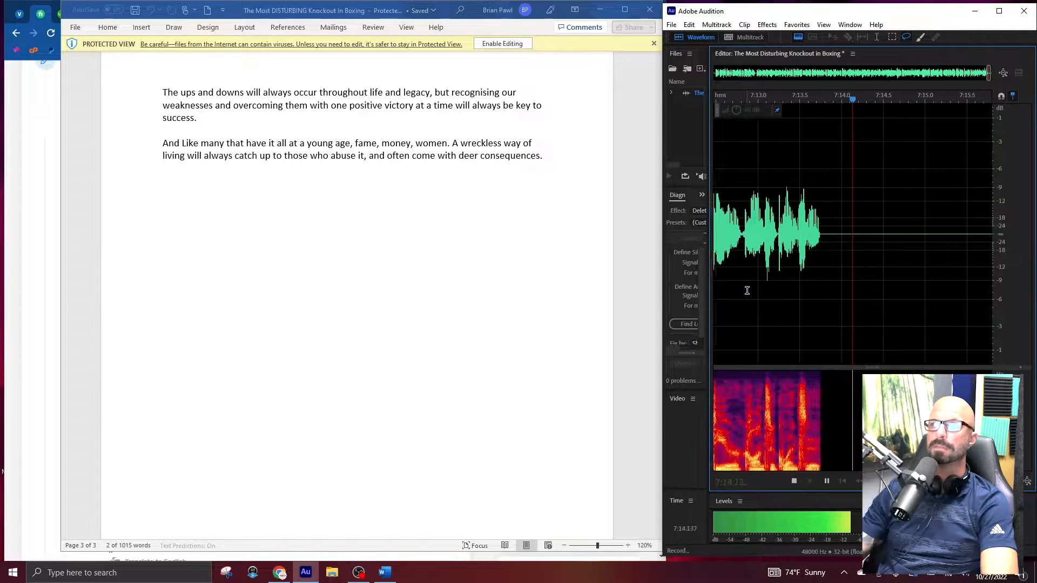
pyautogui.press('space')
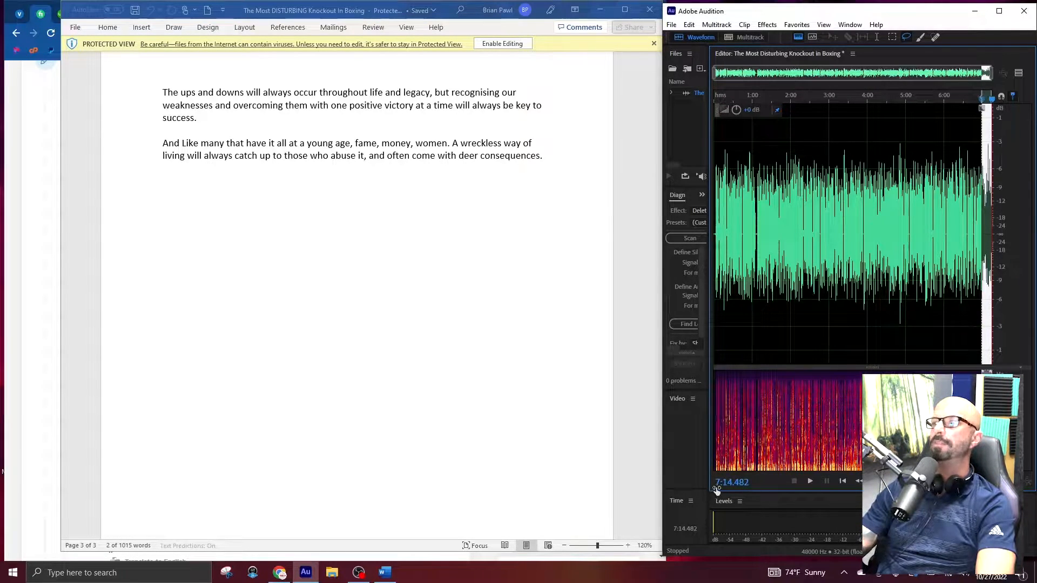
# Run the saved processing favorite with RX 8 Mouth De-click and normalization on the whole recording, and maximize the Audition window.
pyautogui.click(835, 282)
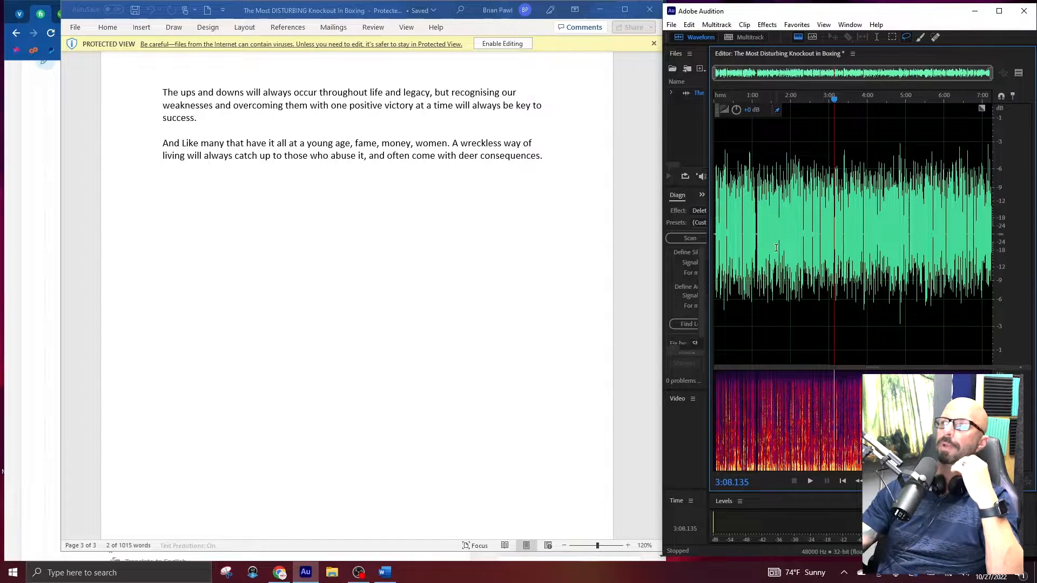
pyautogui.press('F1')
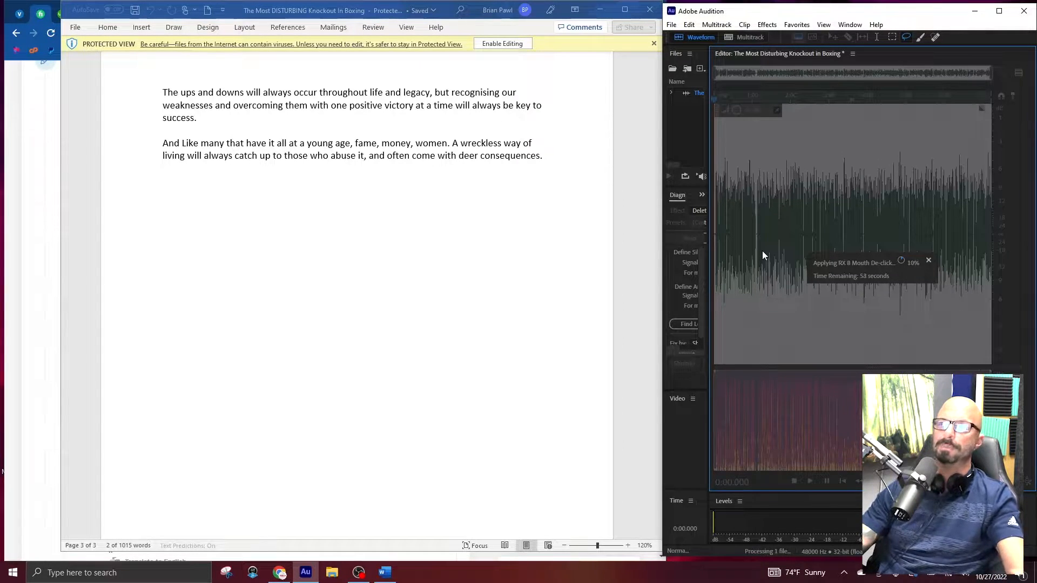
pyautogui.click(999, 11)
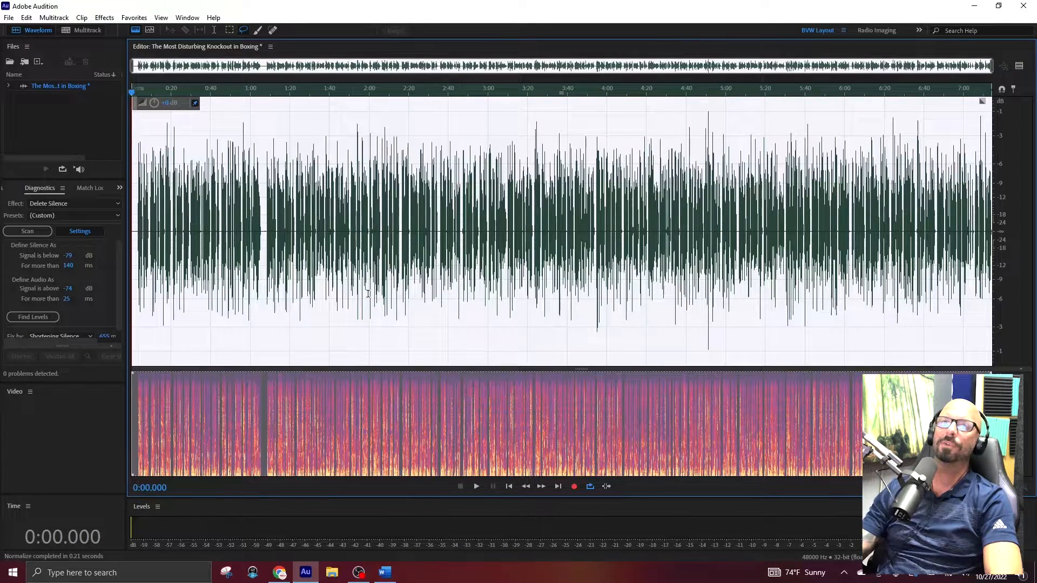
# Clear the waveform selection and open the iZotope RX 8 De-ess effect for the recording.
pyautogui.click(352, 254)
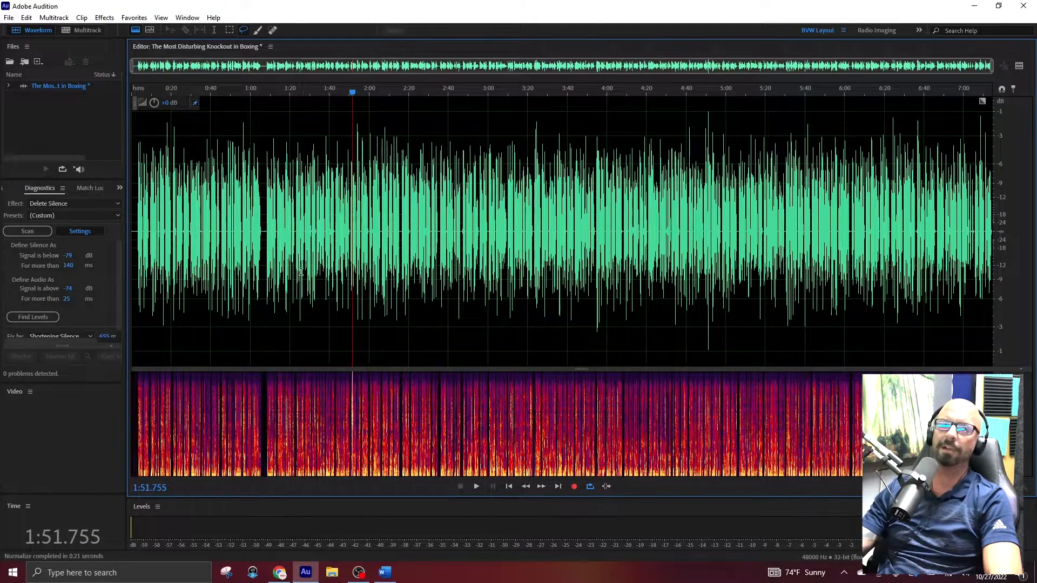
pyautogui.click(208, 234)
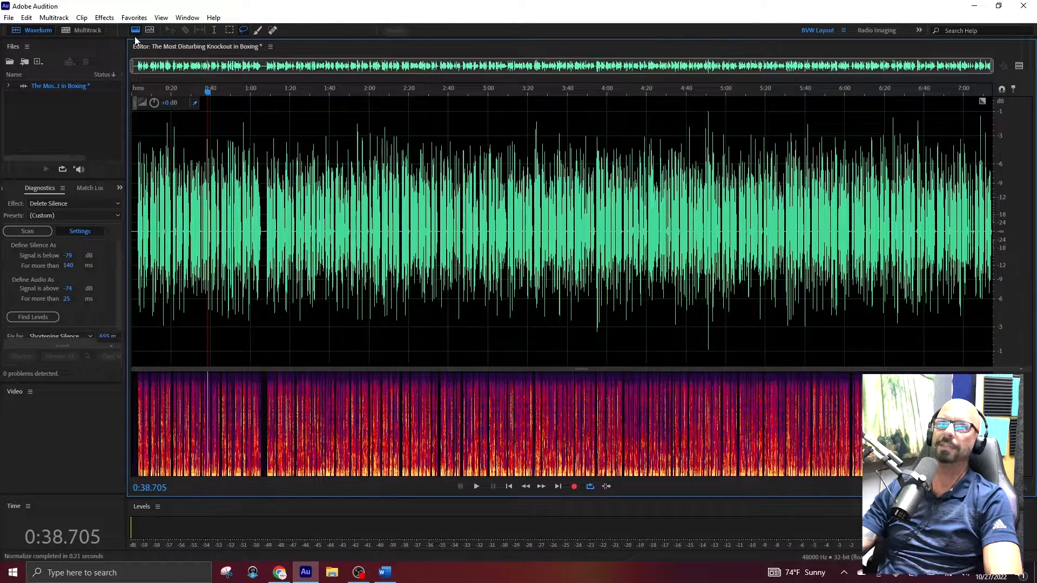
pyautogui.click(102, 18)
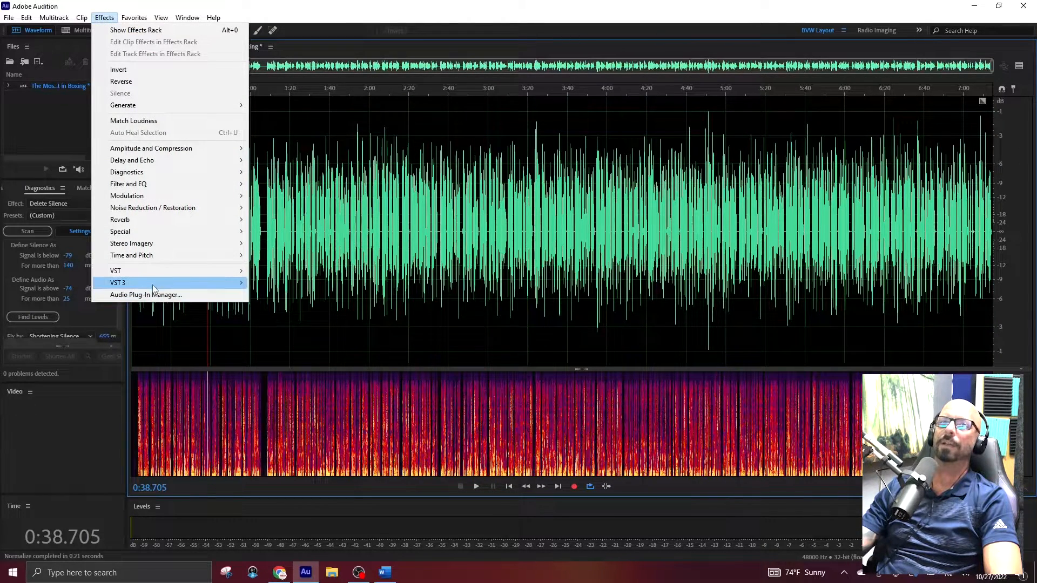
pyautogui.moveTo(173, 284)
pyautogui.moveTo(303, 330)
pyautogui.moveTo(365, 335)
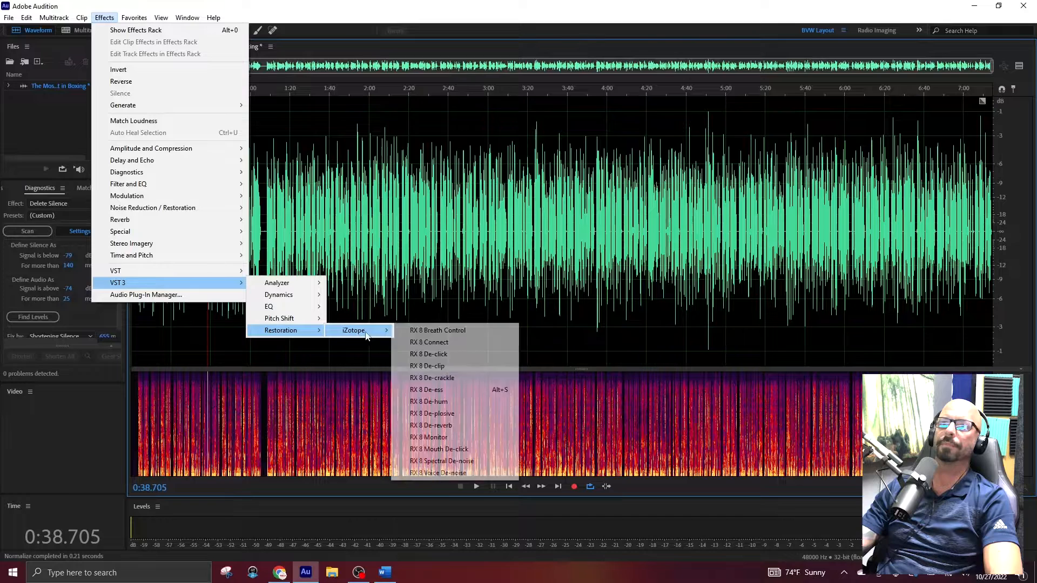
pyautogui.click(459, 389)
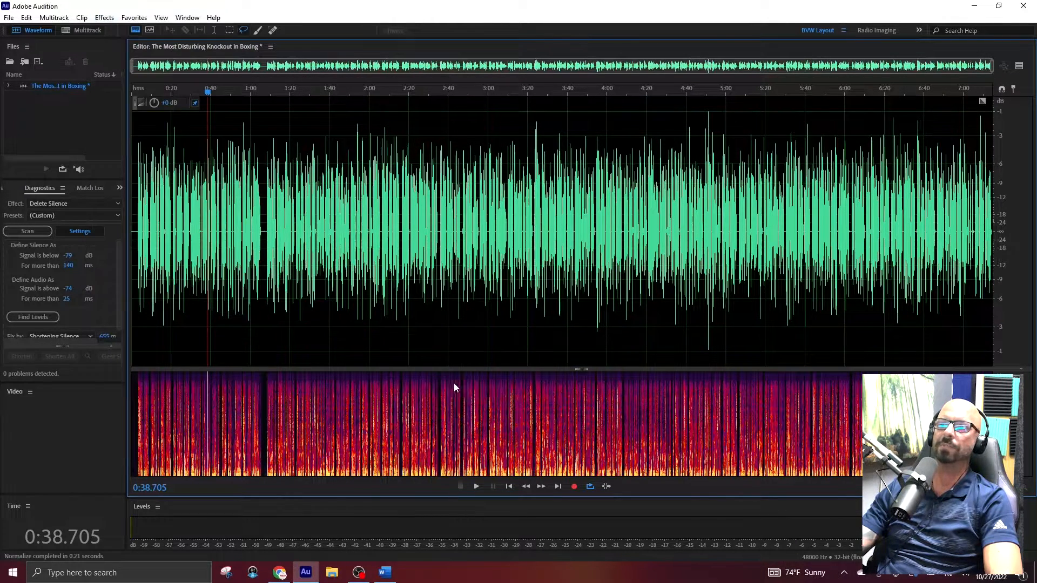
pyautogui.moveTo(655, 30); pyautogui.dragTo(541, 88)
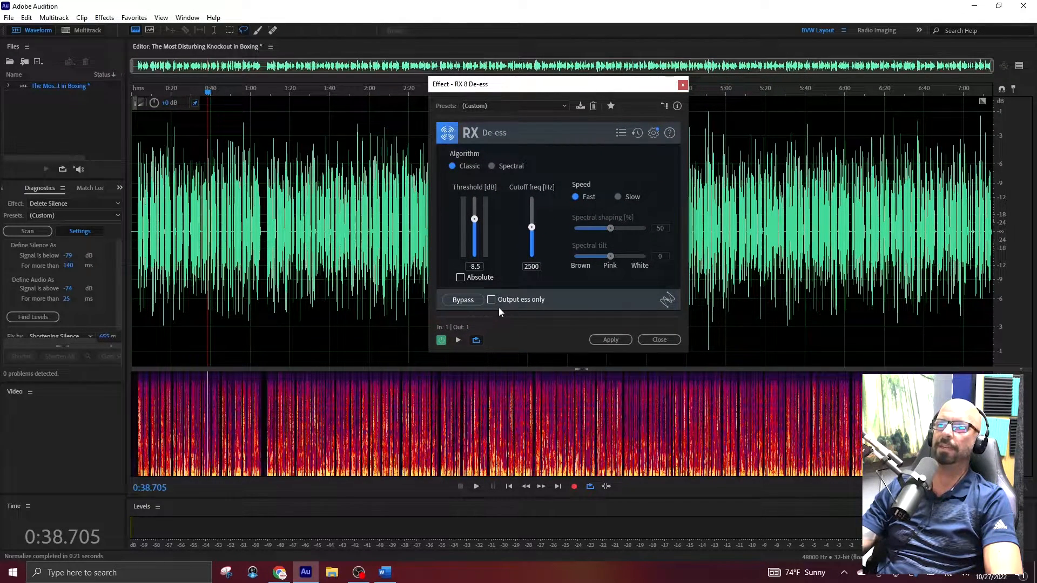
# Preview only the ess sounds that De-ess removes, from the start of the recording to about 0:20.
pyautogui.click(228, 226)
pyautogui.press('Home')
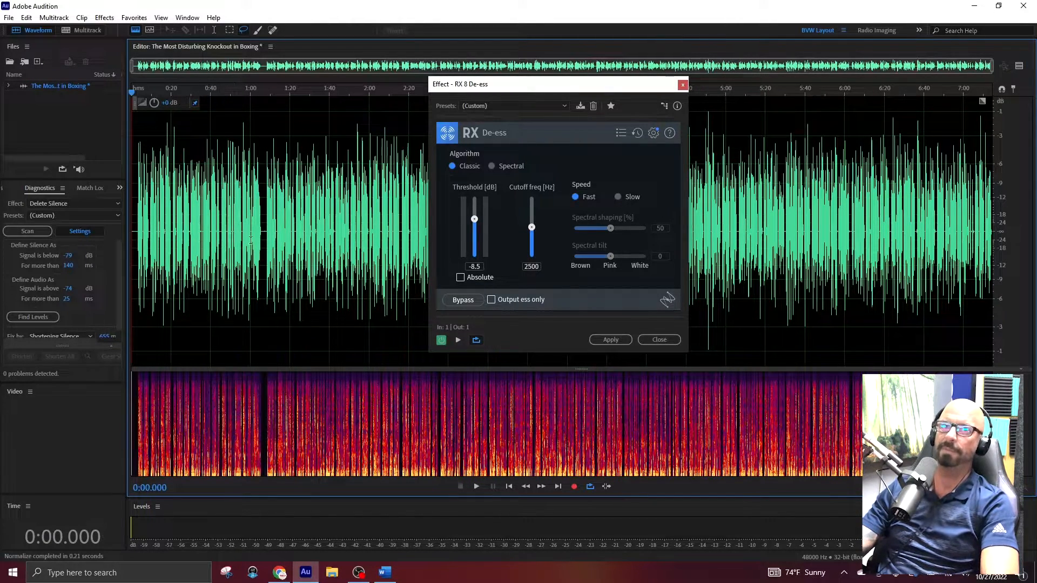
pyautogui.click(490, 300)
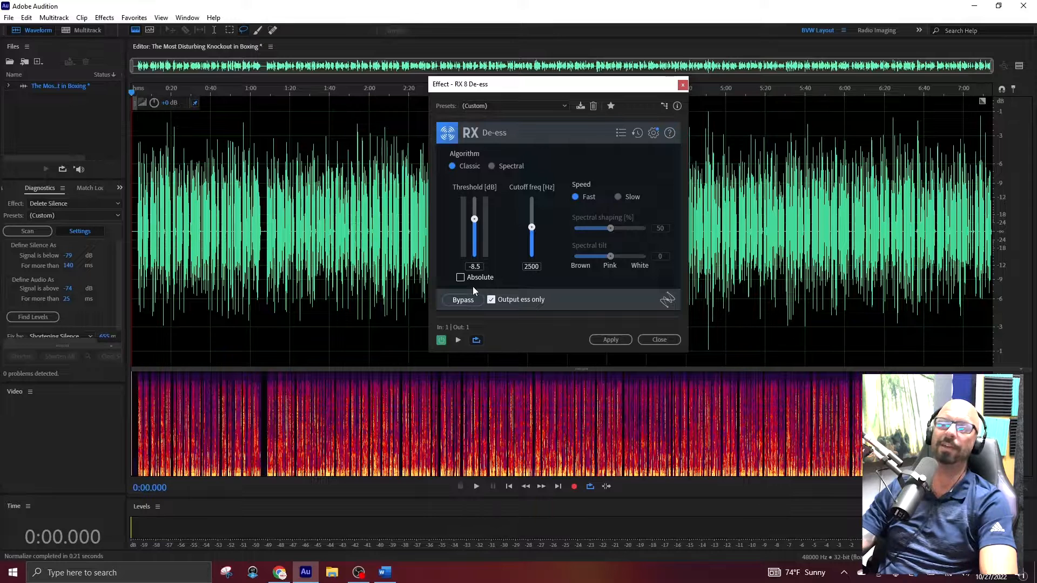
pyautogui.press('space')
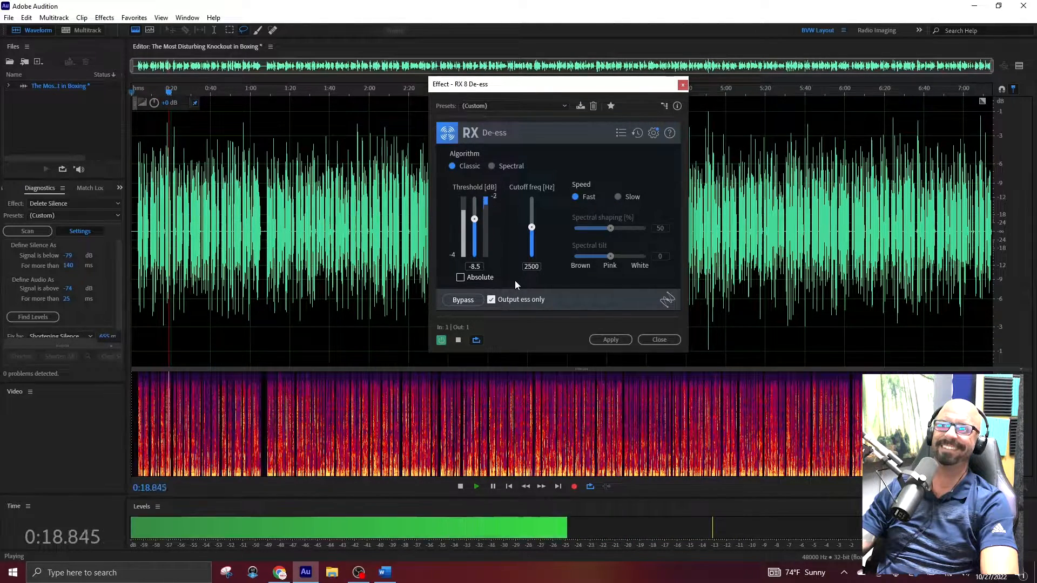
pyautogui.press('space')
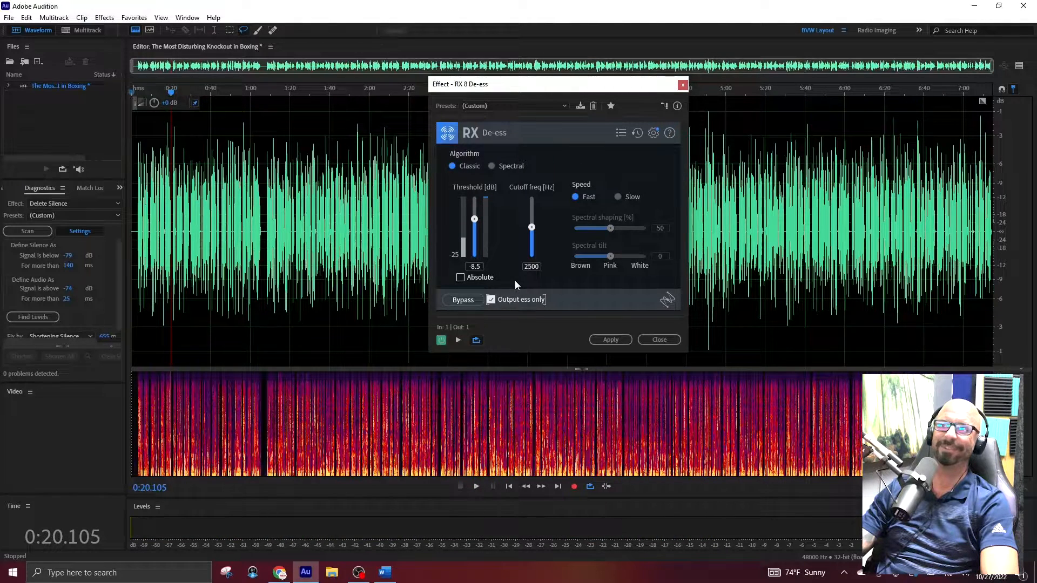
# Apply RX 8 De-ess with ess-only output off, and process the whole recording with the saved effects rack favorite.
pyautogui.click(491, 300)
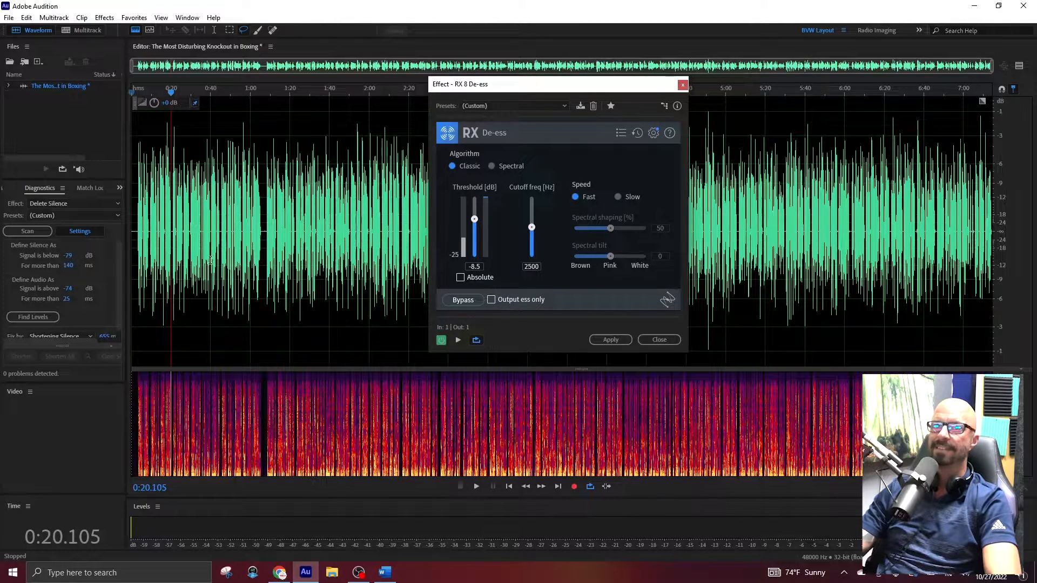
pyautogui.press('Home')
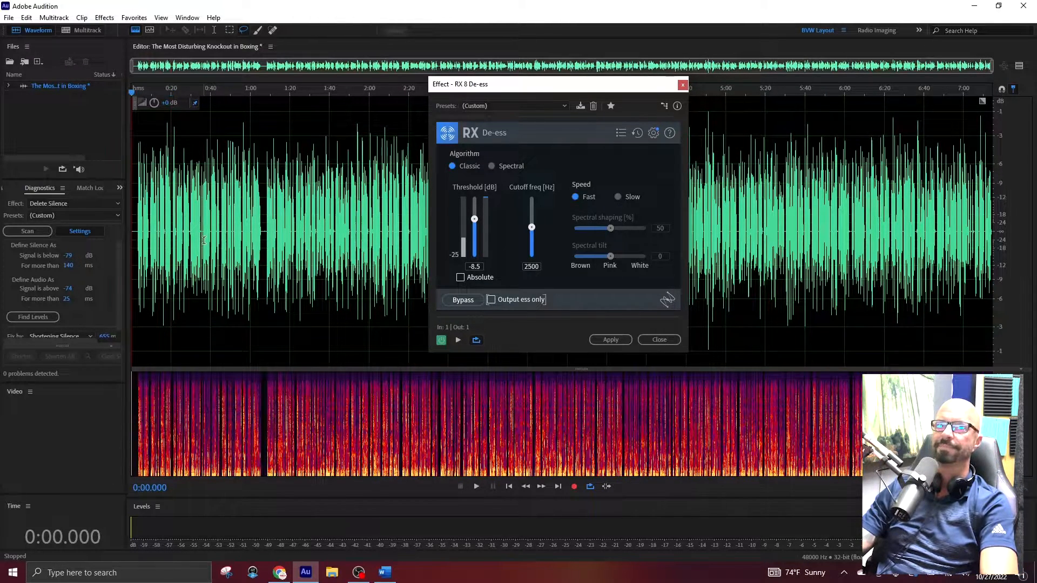
pyautogui.moveTo(574, 84); pyautogui.dragTo(586, 286)
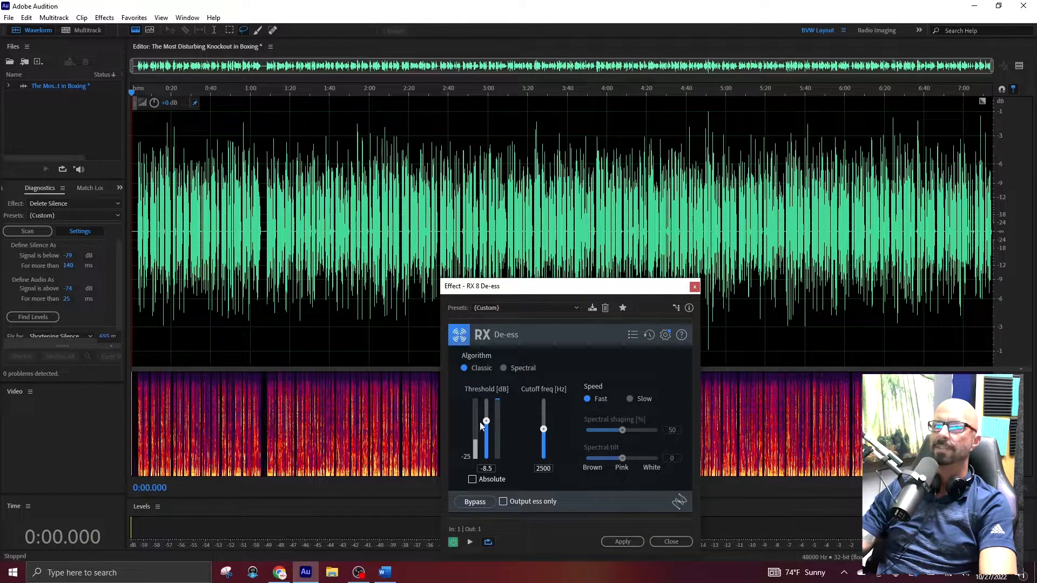
pyautogui.click(631, 543)
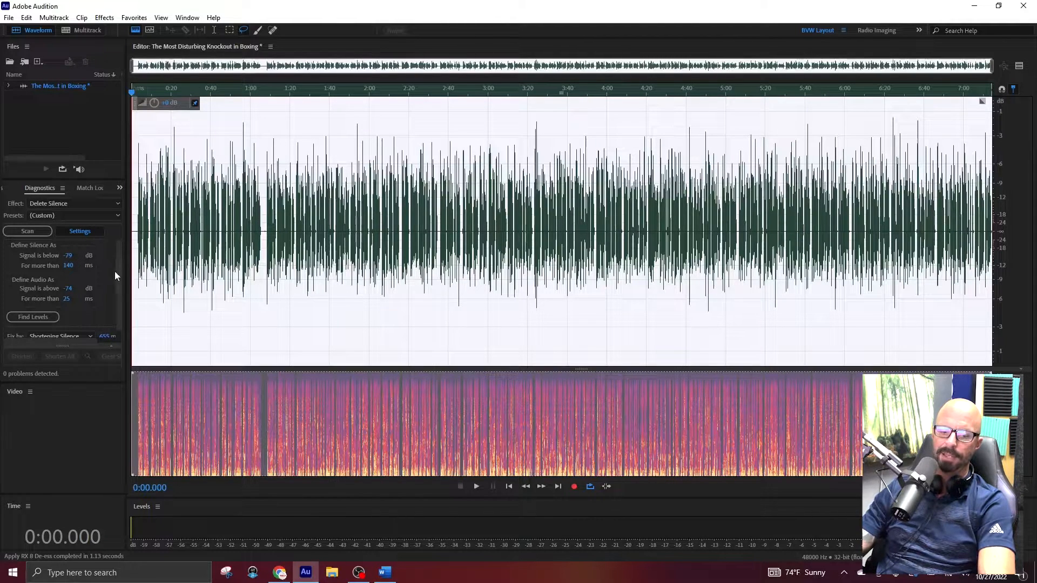
pyautogui.press('F2')
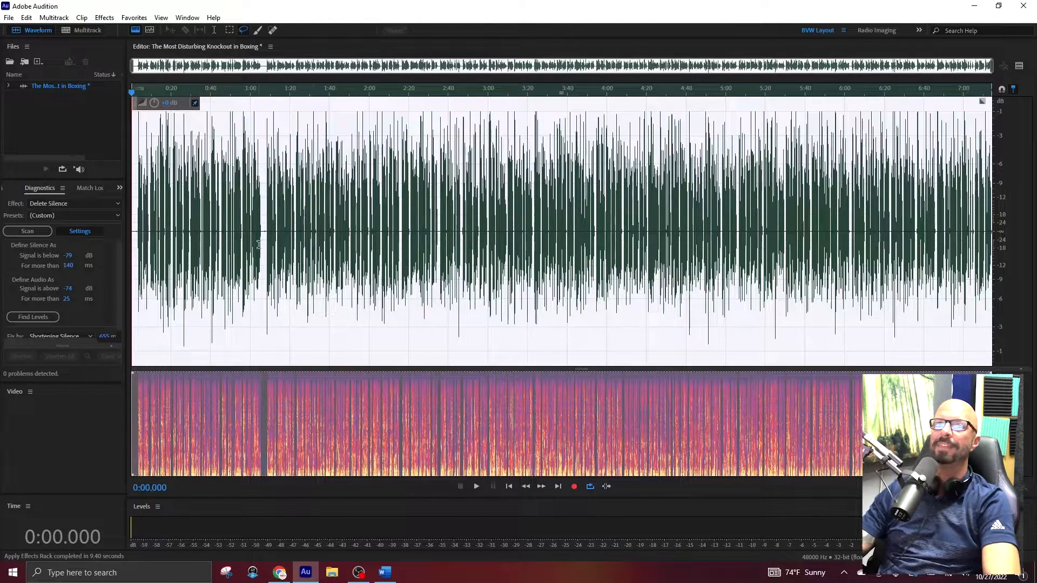
# Delete about 1 second of silence from the long pause at about 1:07.
pyautogui.scroll(5, 255, 246)
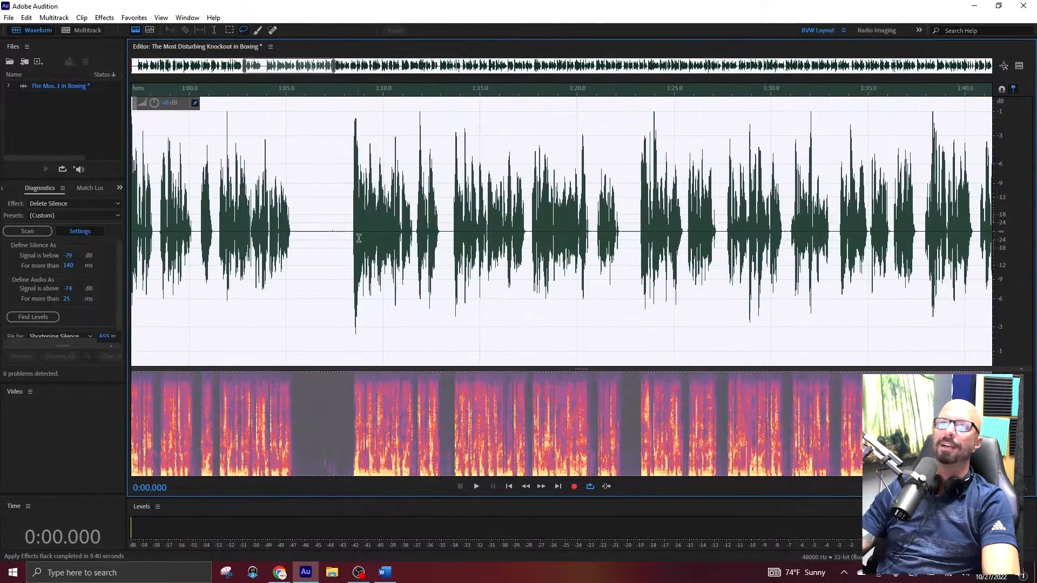
pyautogui.click(332, 244)
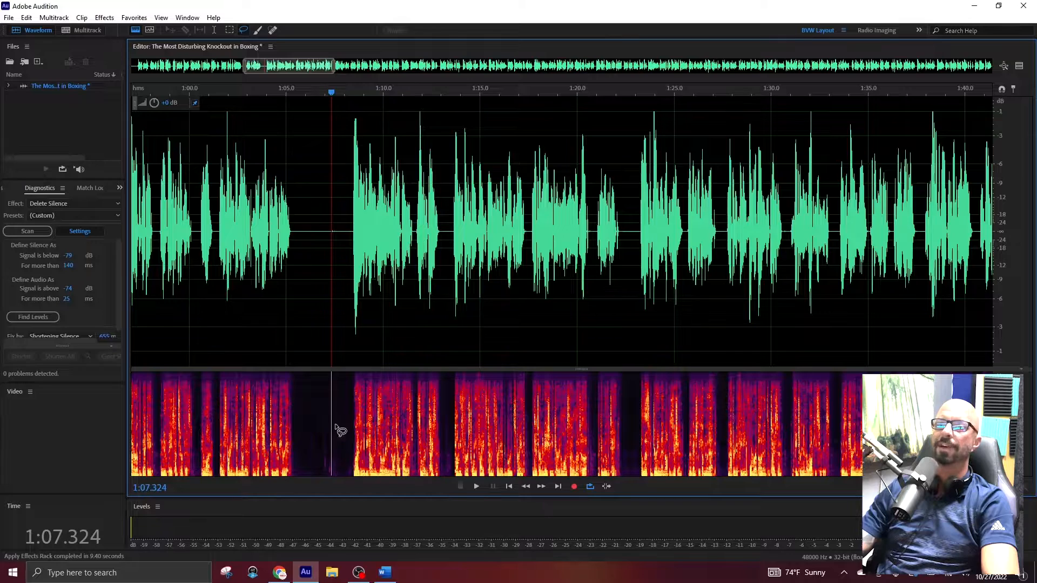
pyautogui.click(322, 230)
pyautogui.moveTo(341, 231); pyautogui.dragTo(319, 245)
pyautogui.press('\\')
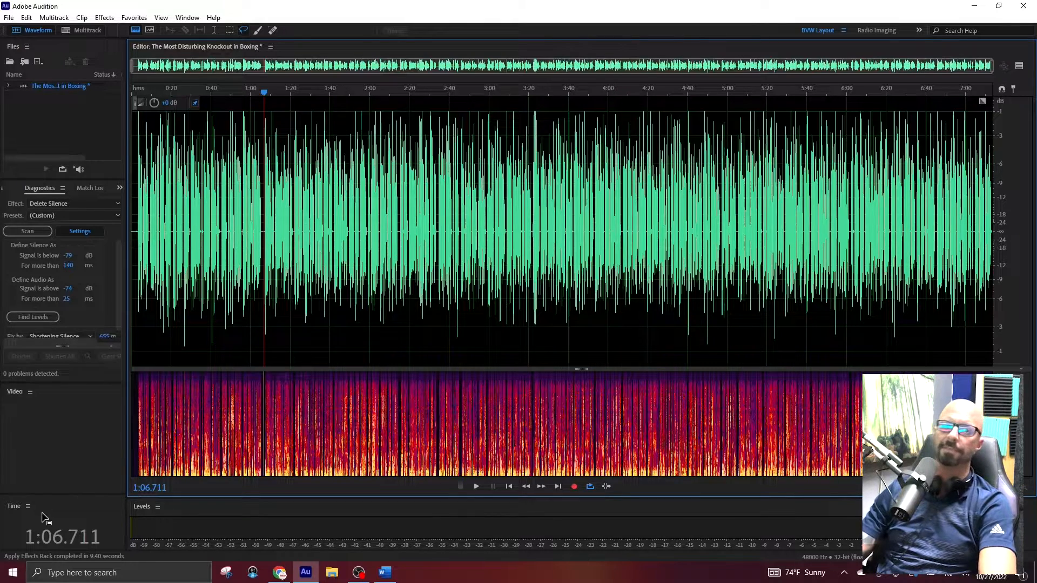
# Check the recording's length at its end, and shorten all silences using the YouTube_2 Delete Silence preset with automatically found levels.
pyautogui.press('End')
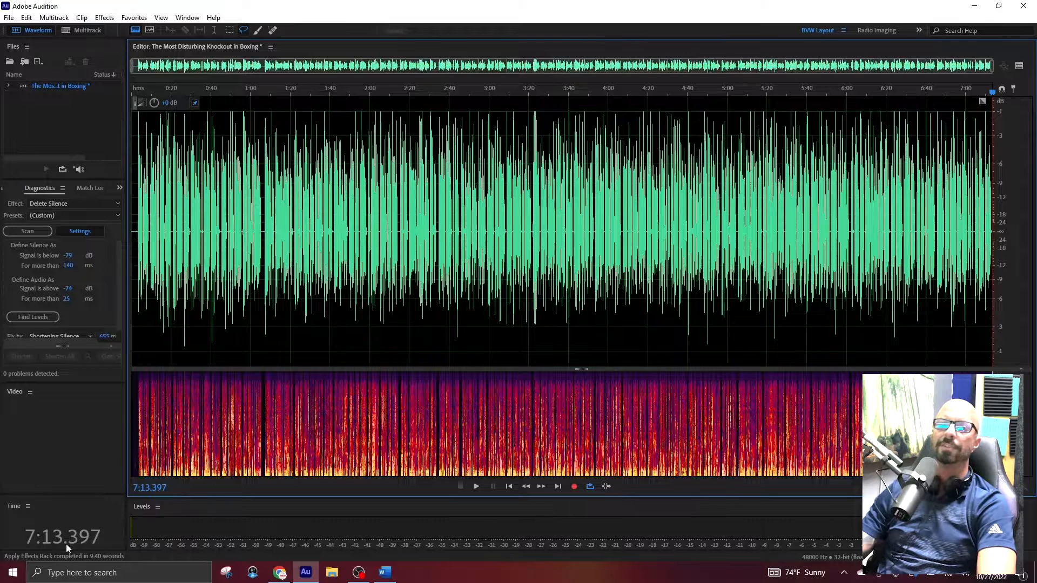
pyautogui.click(47, 219)
pyautogui.click(56, 335)
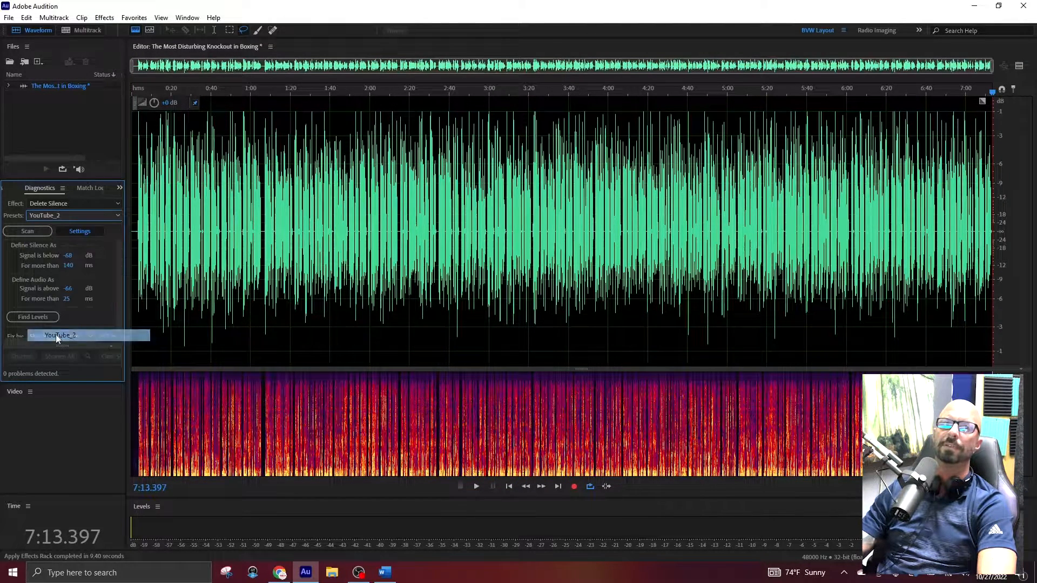
pyautogui.click(24, 318)
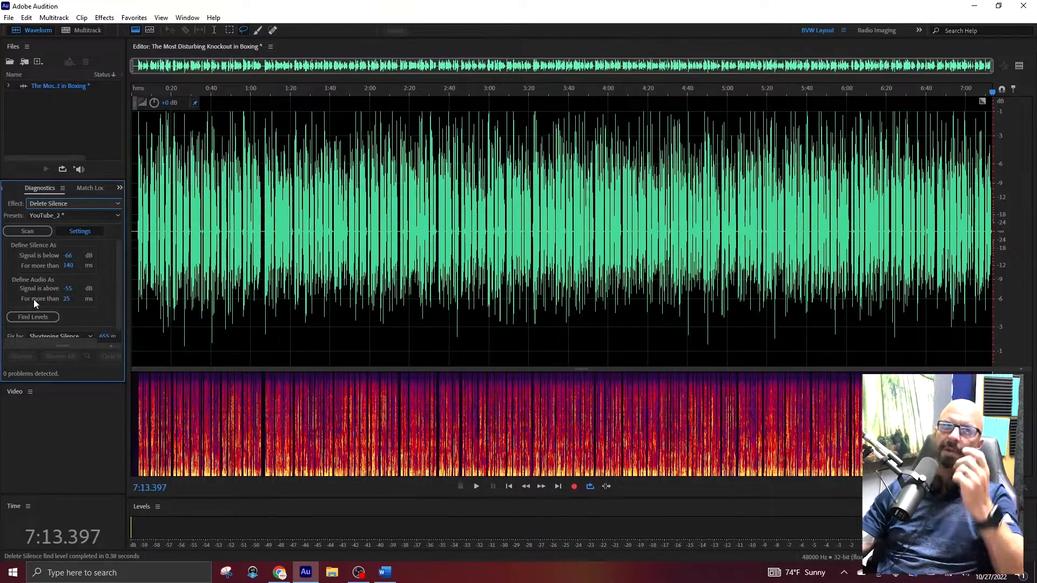
pyautogui.click(33, 230)
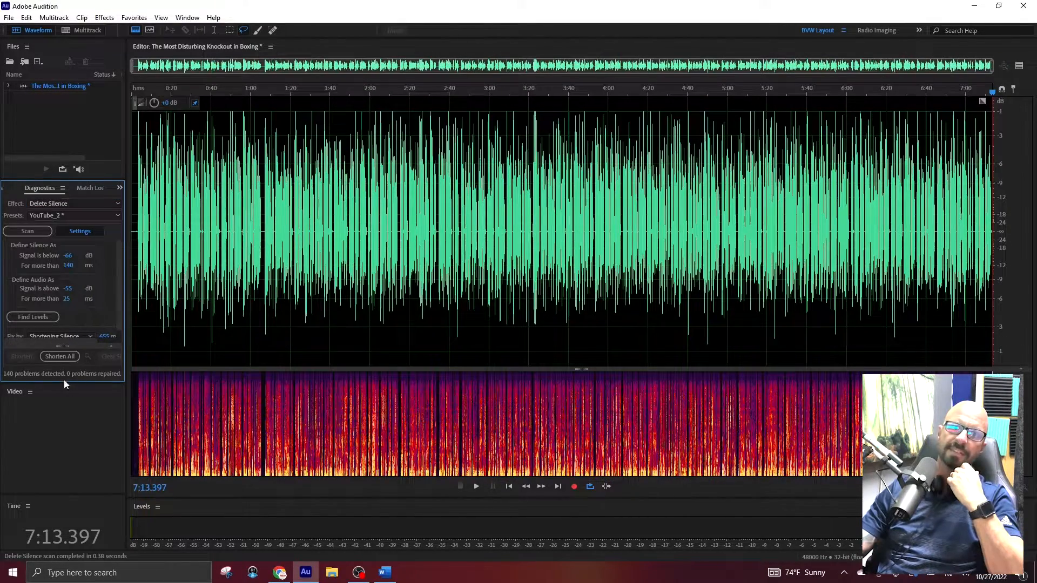
pyautogui.click(48, 357)
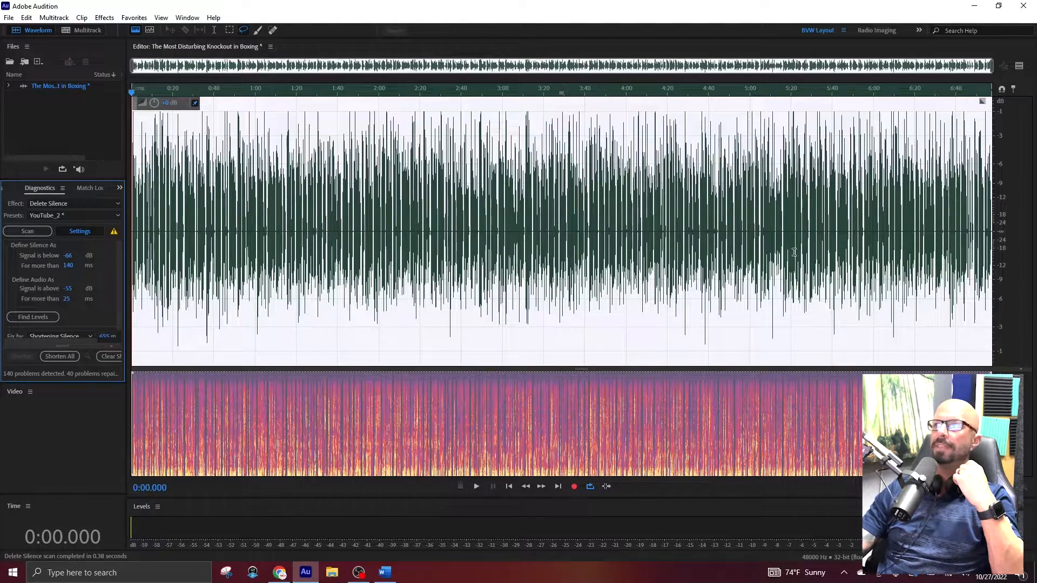
# Check the tightened recording's end time, and restore the Audition window so the whole waveform shows beside the script.
pyautogui.click(277, 296)
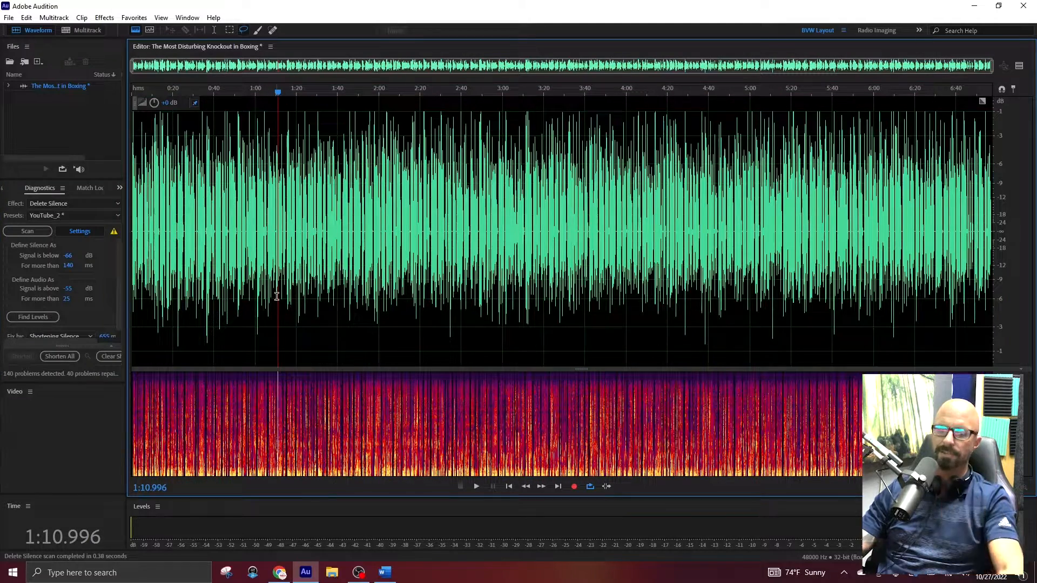
pyautogui.press('End')
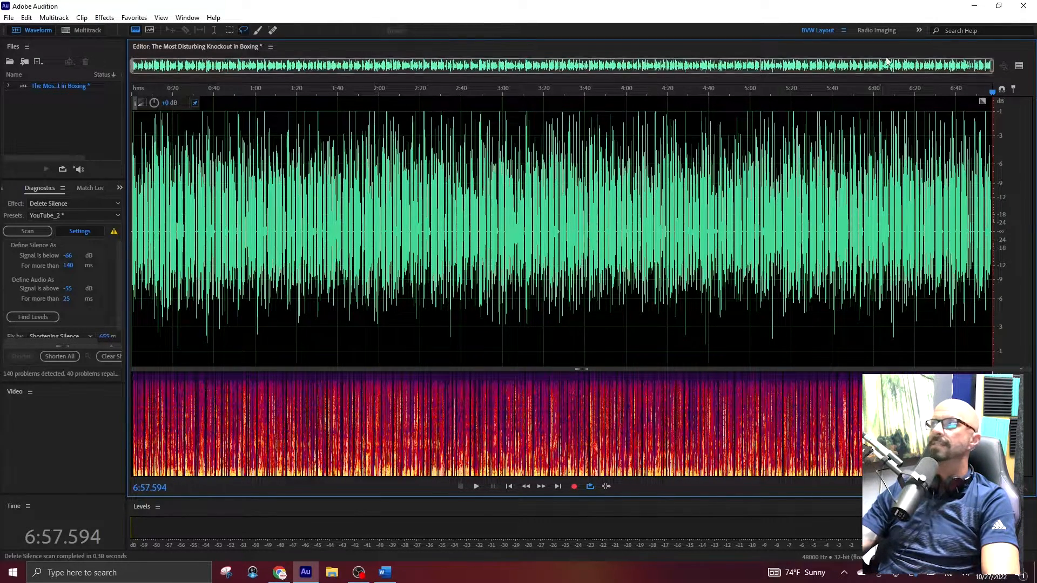
pyautogui.click(999, 6)
pyautogui.click(792, 244)
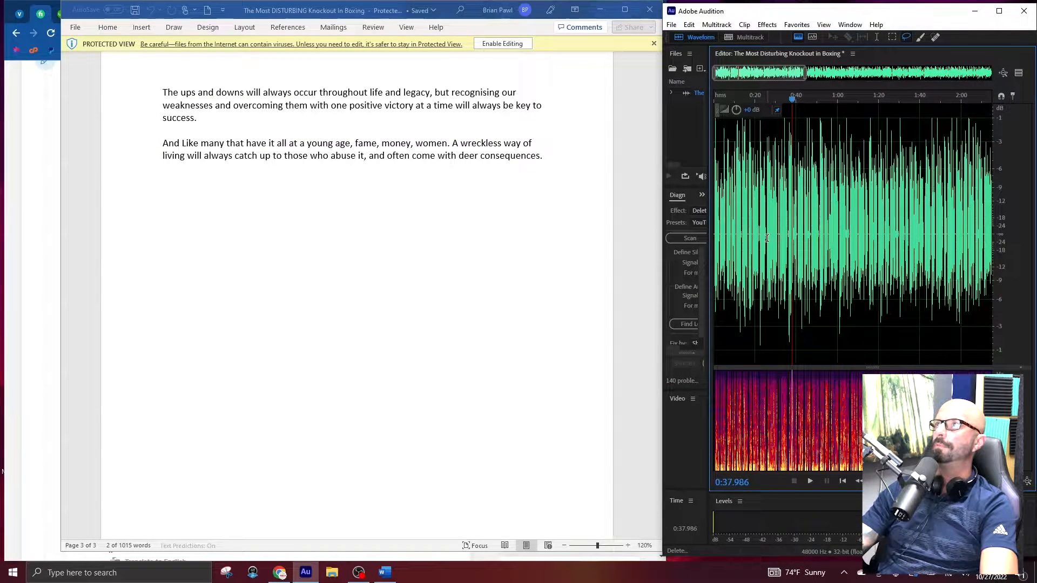
pyautogui.scroll(-3, 767, 238)
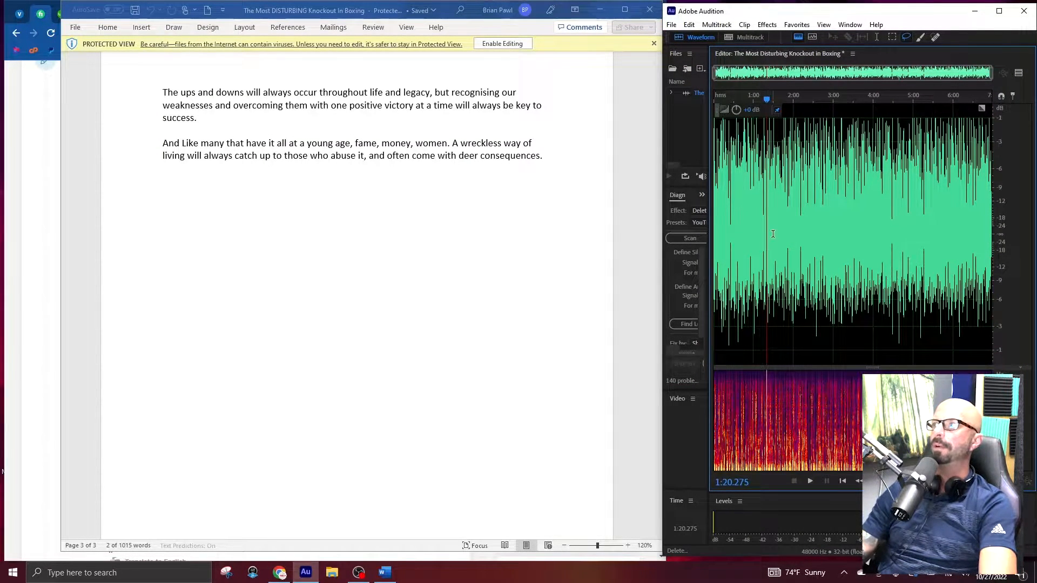
# Export the recording as the MP3 file The Most Disturbing Knockout in Boxing into the client's folder under Fiverr orders.
pyautogui.hotkey('ctrl', 'shift', 'e')
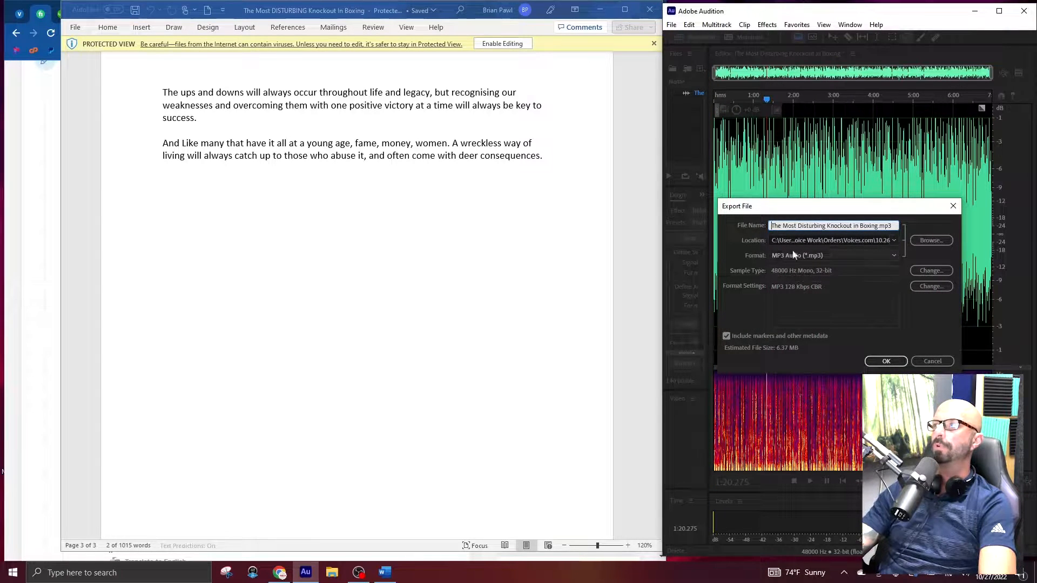
pyautogui.click(928, 240)
pyautogui.scroll(1, 493, 205)
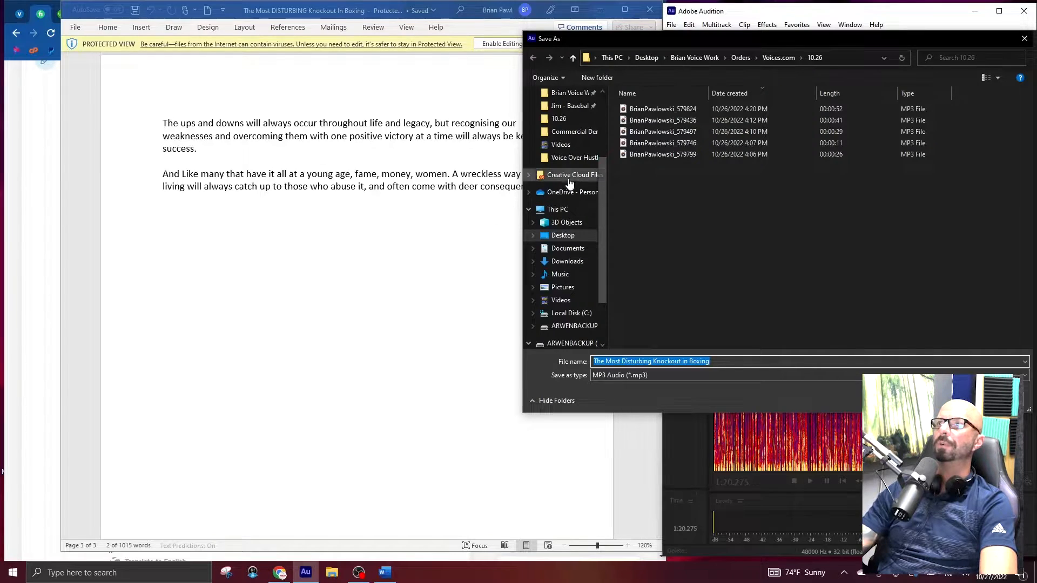
pyautogui.scroll(2, 562, 178)
pyautogui.click(568, 133)
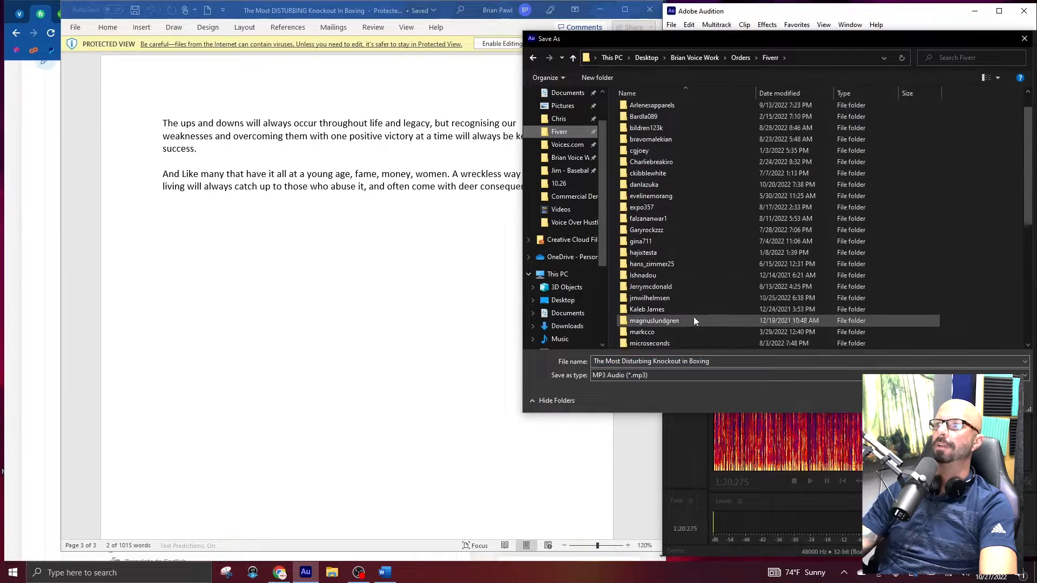
pyautogui.doubleClick(668, 317)
pyautogui.press('Return')
pyautogui.click(886, 361)
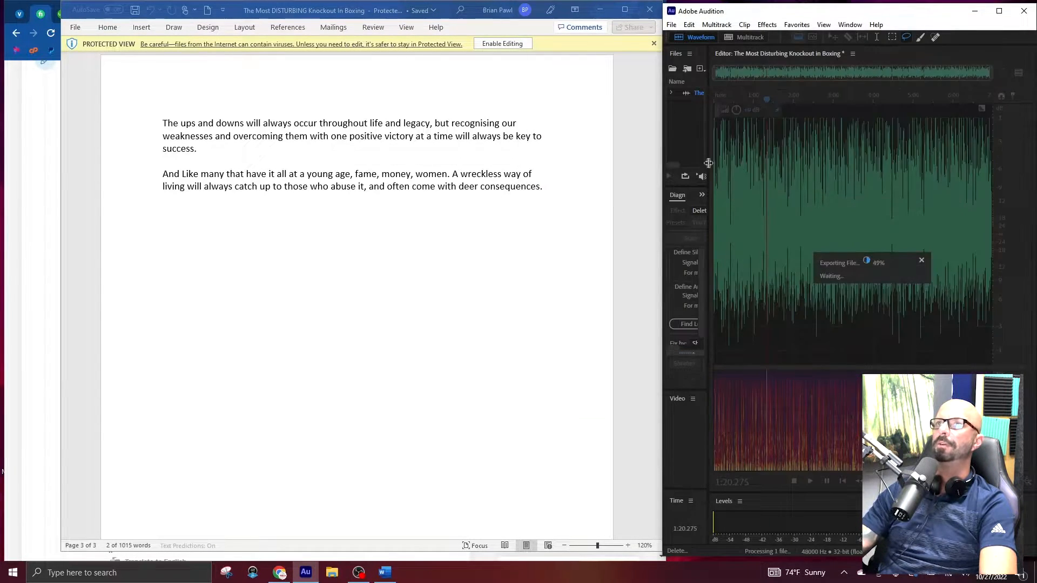
# Close the script document and review the client's requirements on the Fiverr order page.
pyautogui.click(649, 9)
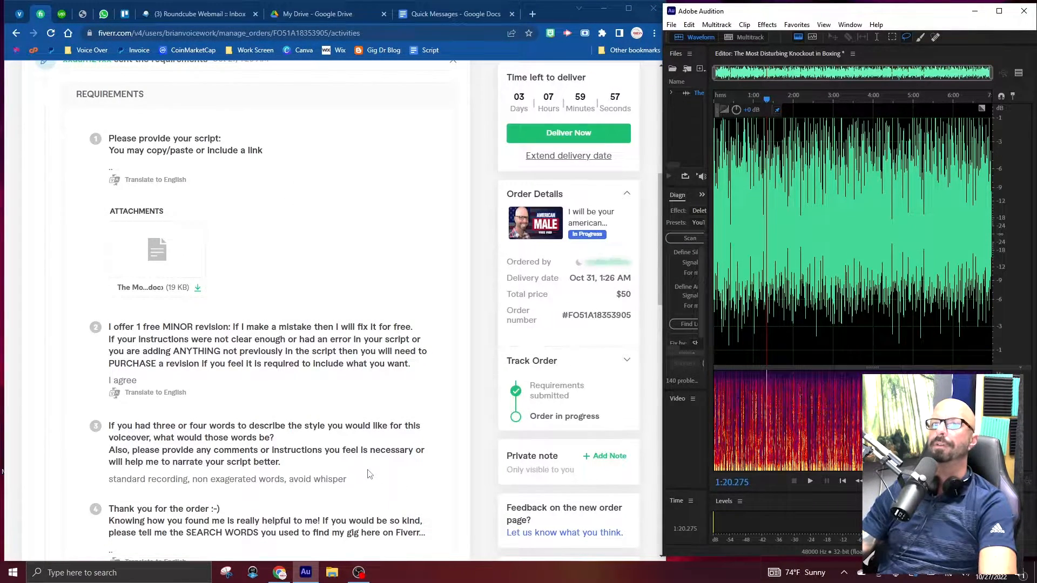
pyautogui.scroll(-7, 421, 481)
pyautogui.scroll(8, 461, 297)
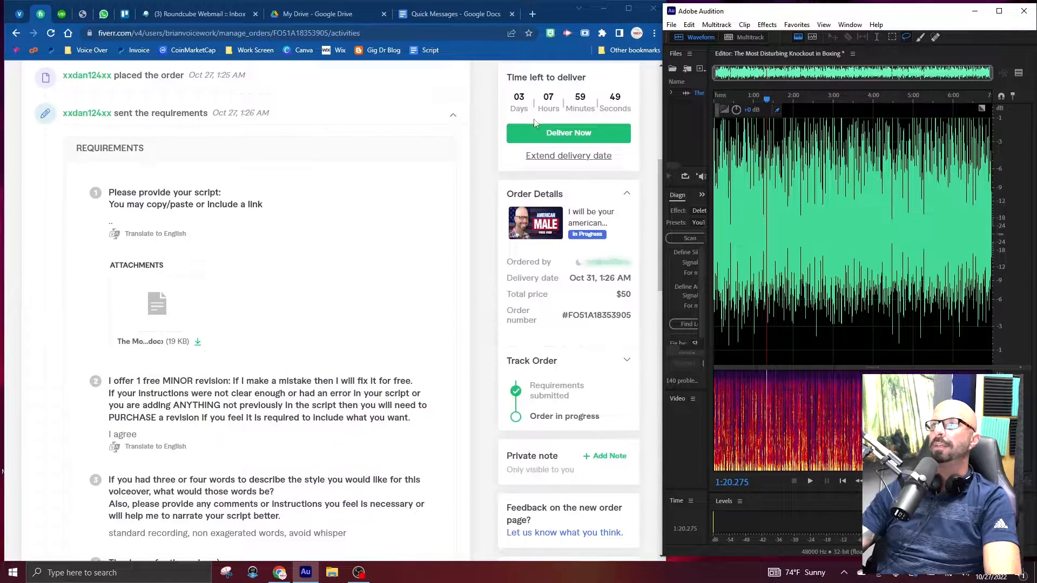
# Start the order's delivery, and fill its message with the saved MY DELIVERY quick response.
pyautogui.click(565, 142)
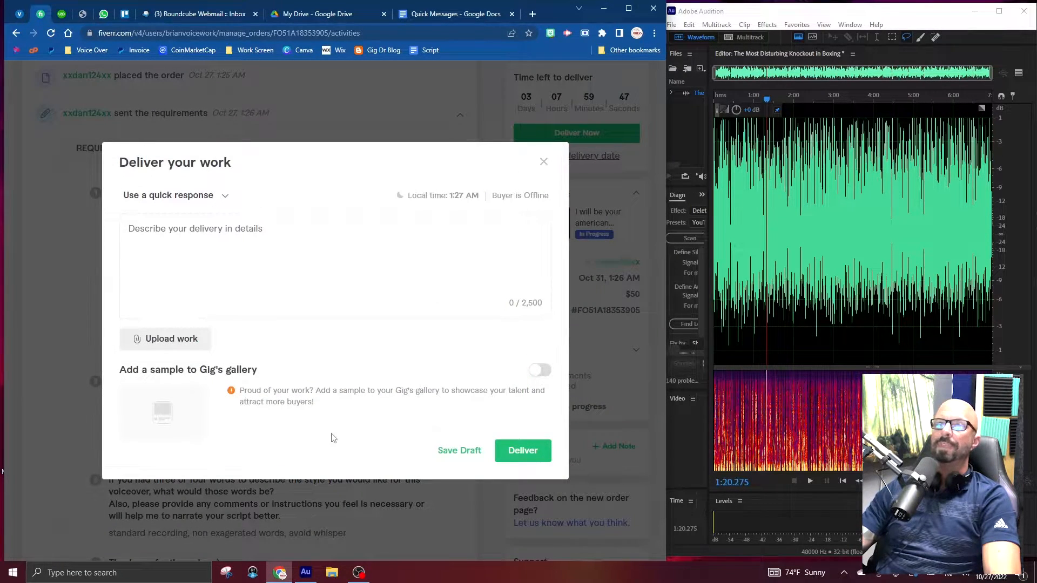
pyautogui.click(198, 198)
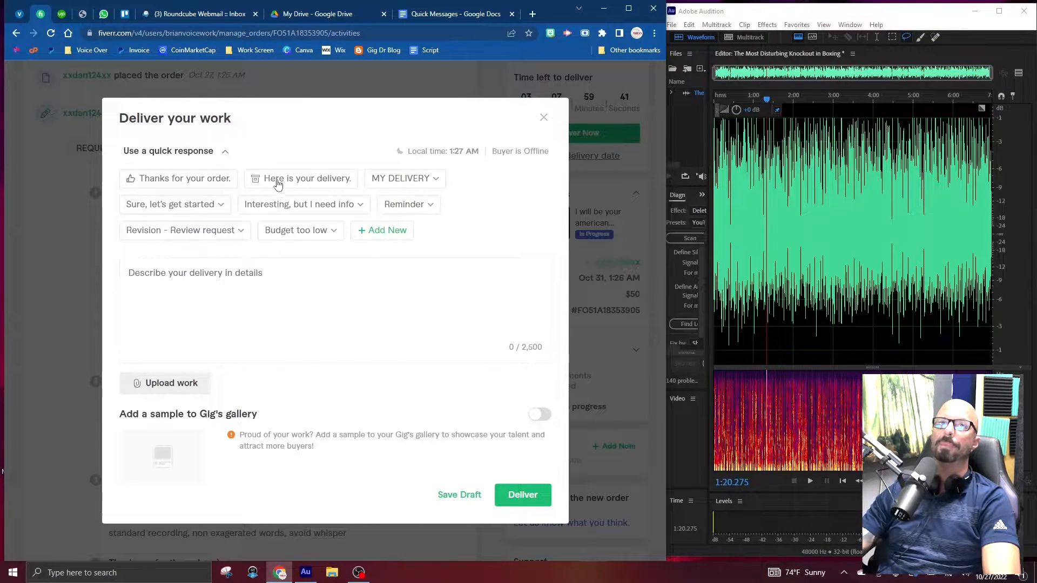
pyautogui.click(395, 179)
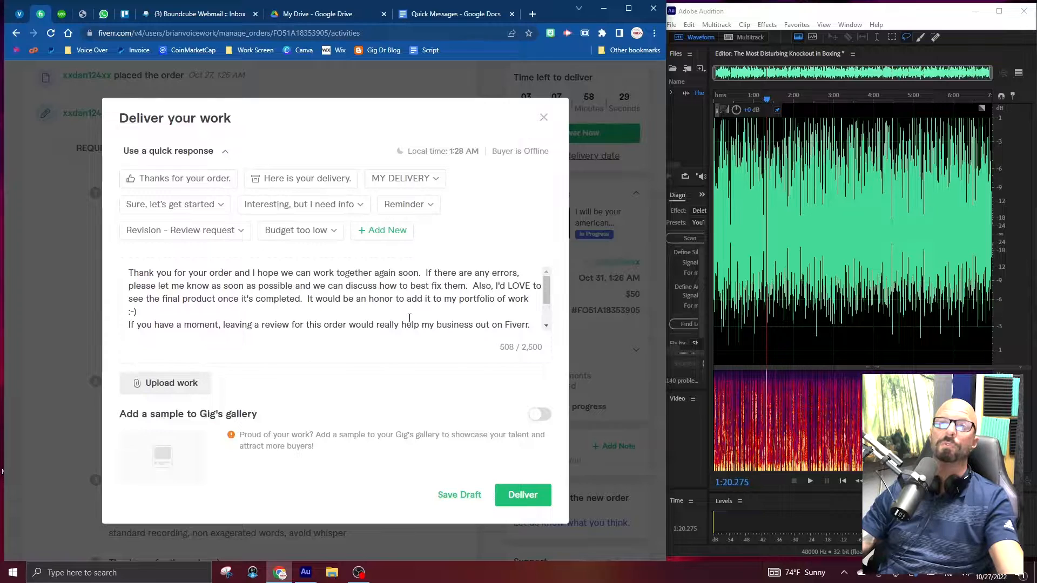
pyautogui.scroll(-2, 415, 314)
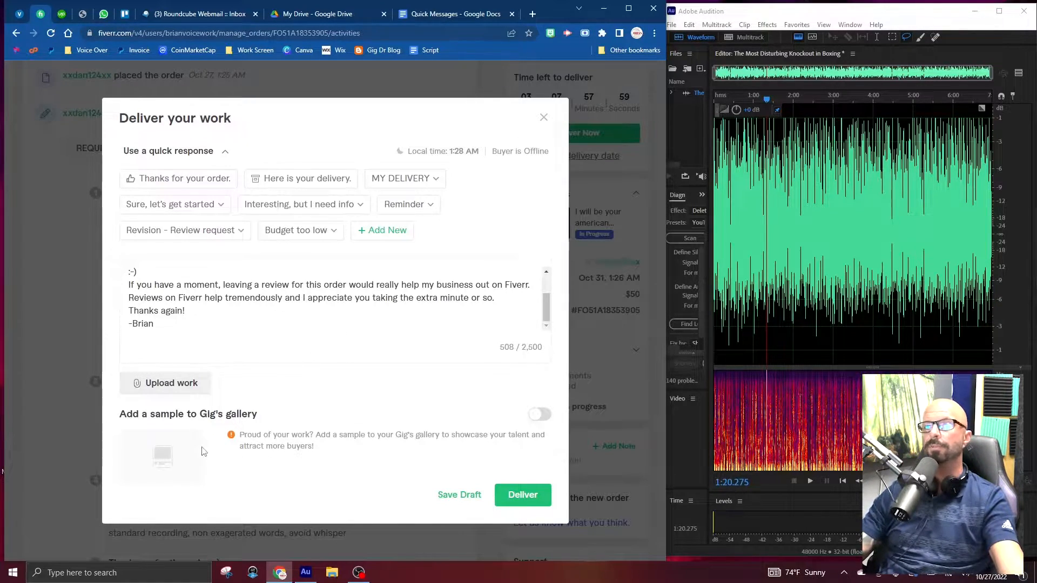
# Attach the exported boxing MP3 from the client's Fiverr folder and deliver the order.
pyautogui.click(171, 383)
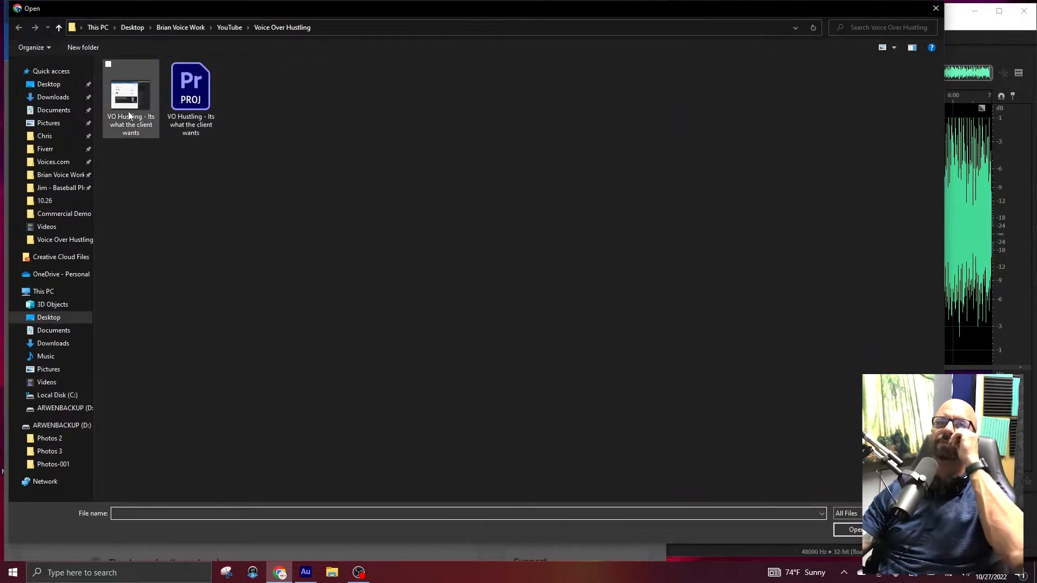
pyautogui.click(45, 149)
pyautogui.doubleClick(145, 383)
pyautogui.click(131, 79)
pyautogui.click(851, 530)
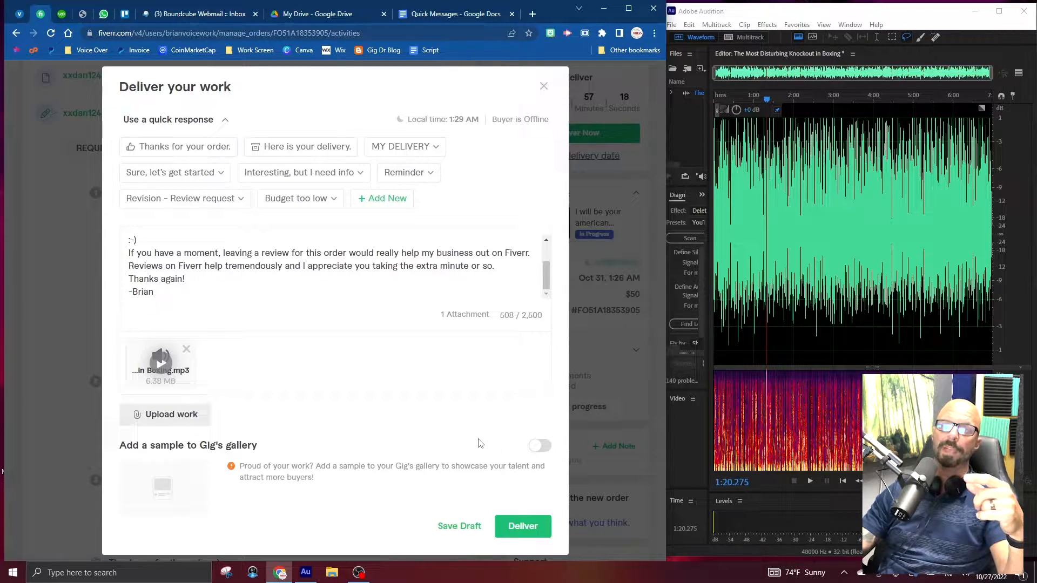
pyautogui.click(510, 528)
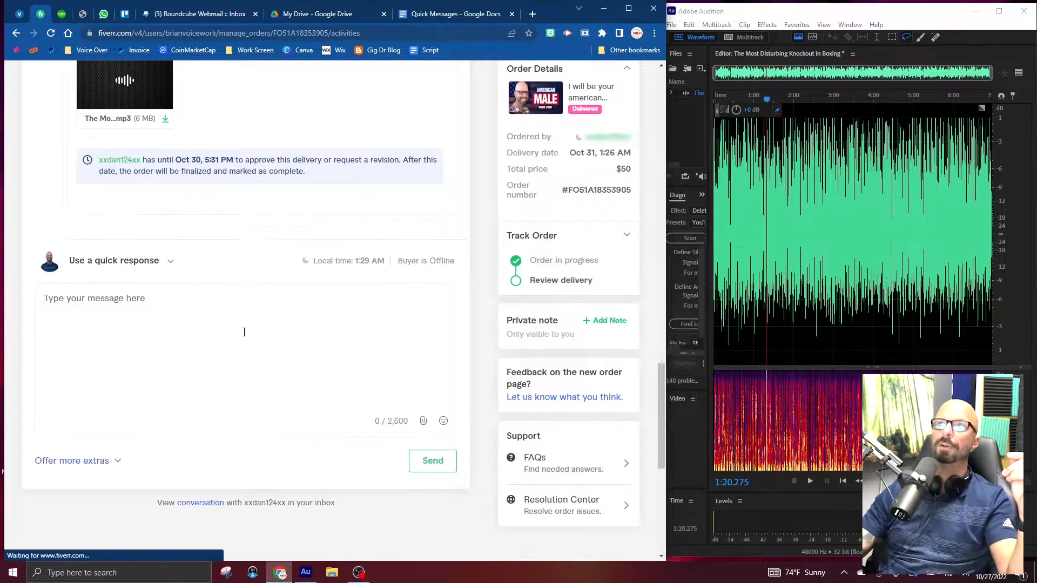
# Return to the Fiverr seller dashboard, and open the public voice-over invites on Voices.com.
pyautogui.click(97, 81)
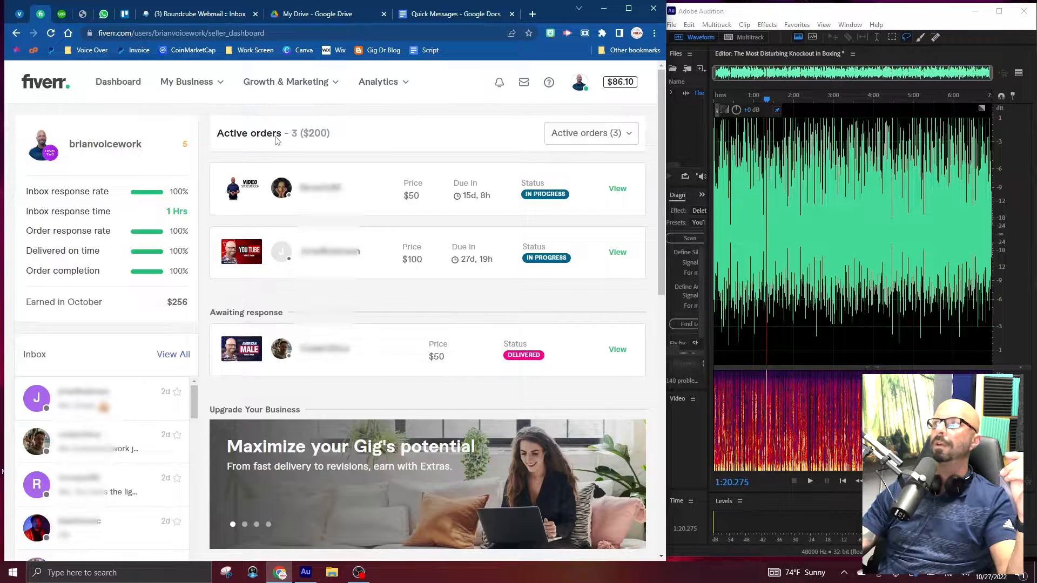
pyautogui.click(19, 16)
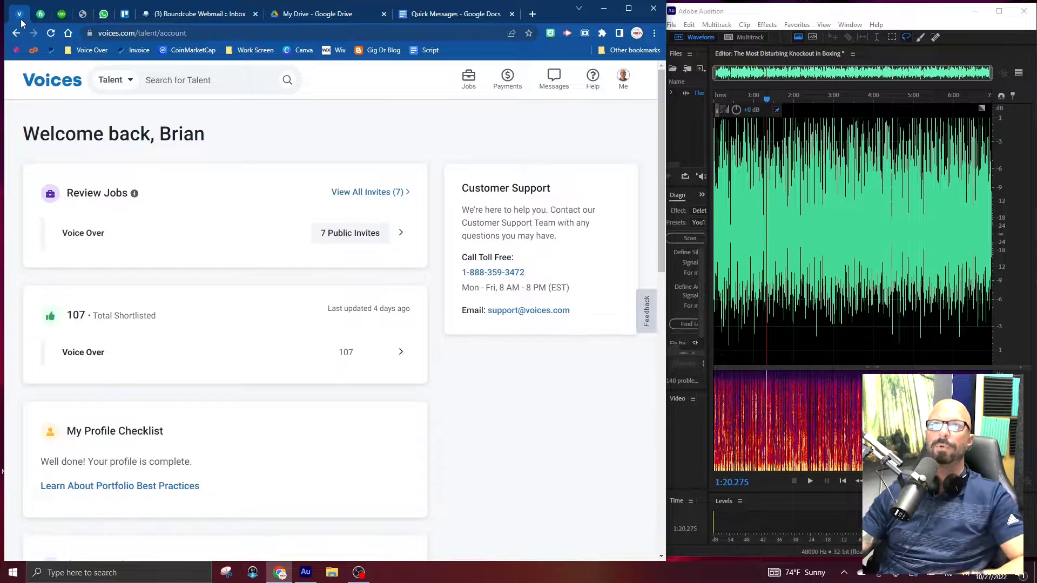
pyautogui.click(71, 86)
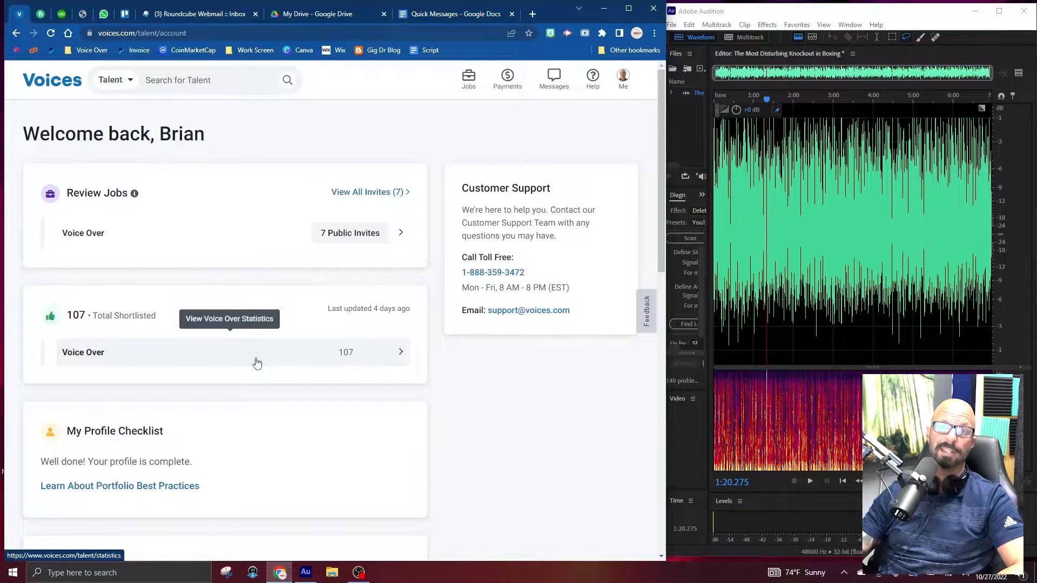
pyautogui.click(355, 238)
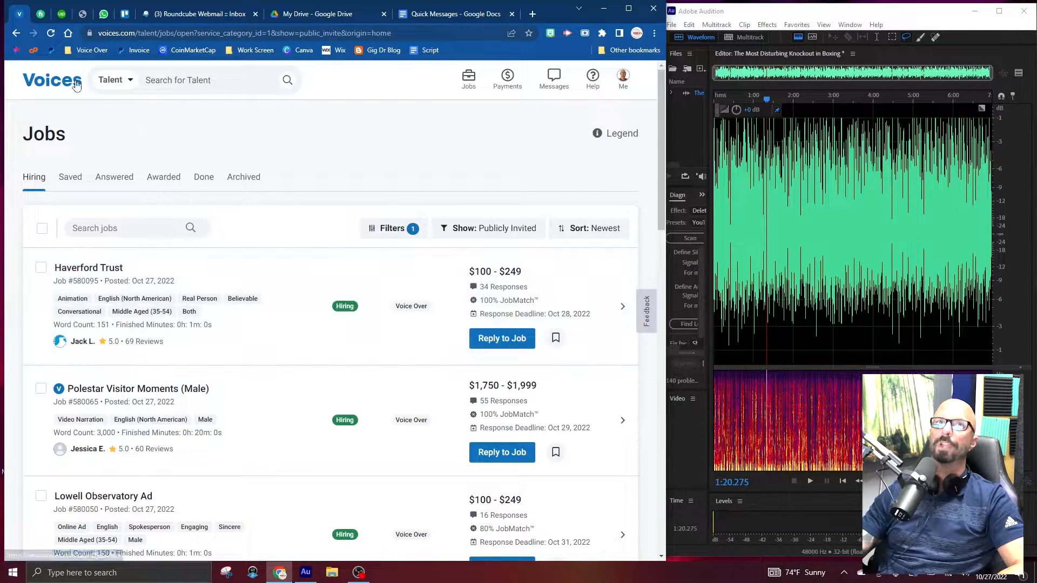
# Duplicate the Voices.com jobs page and move the copy to its own browser window beside Audition.
pyautogui.rightClick(21, 15)
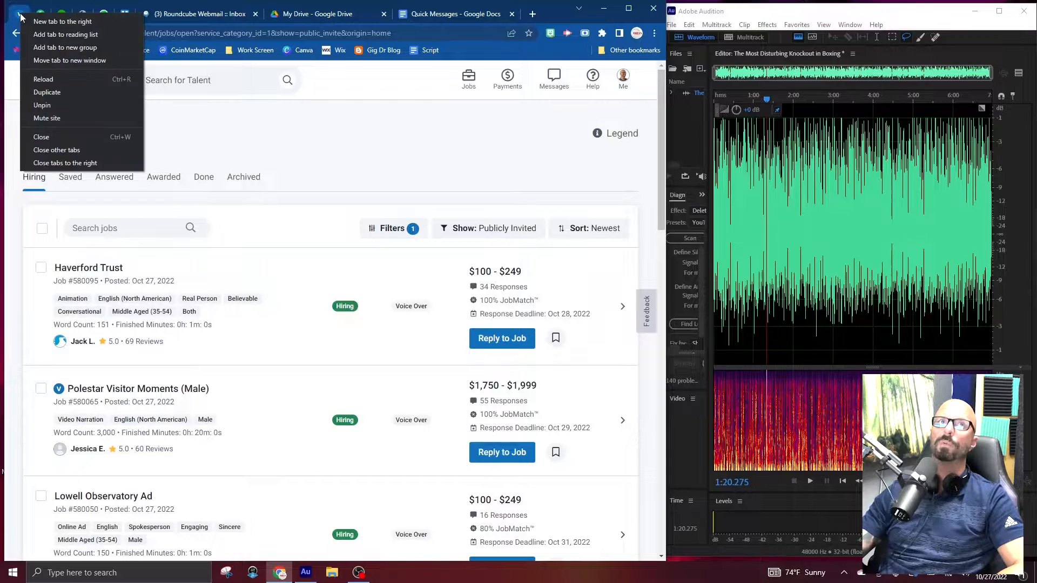
pyautogui.click(47, 93)
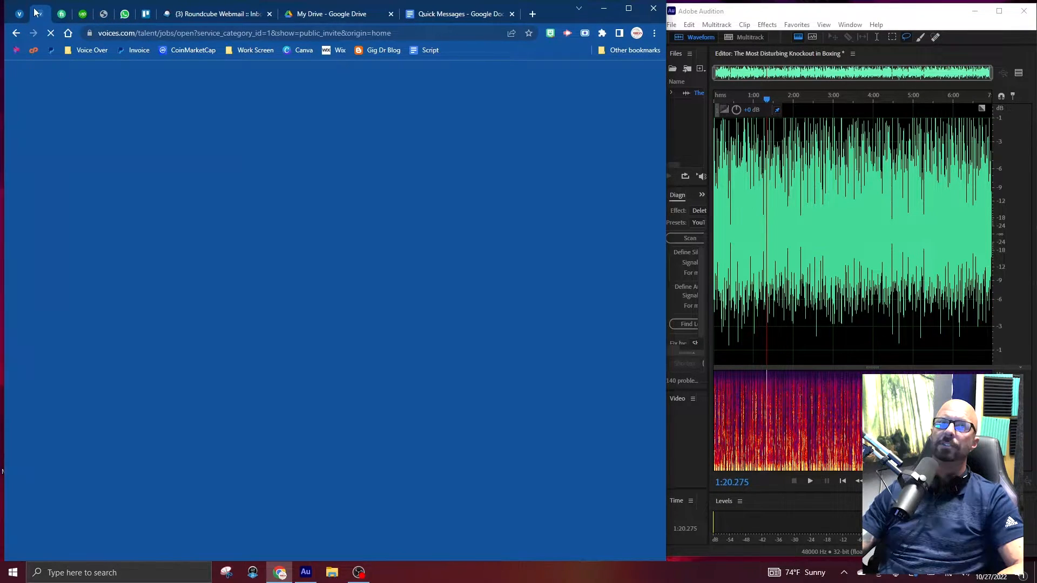
pyautogui.rightClick(40, 13)
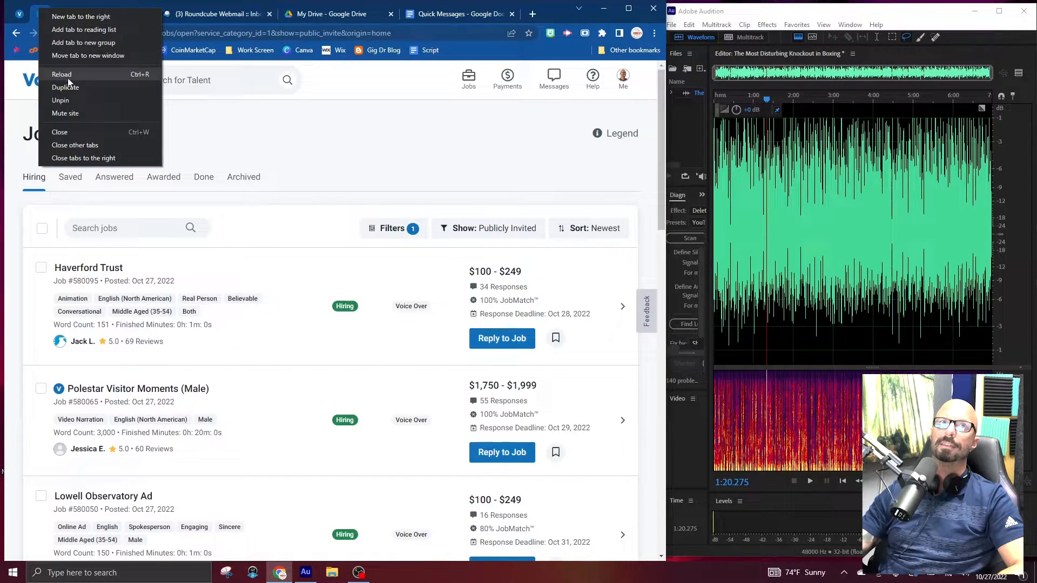
pyautogui.click(104, 54)
pyautogui.moveTo(129, 19); pyautogui.dragTo(125, 13)
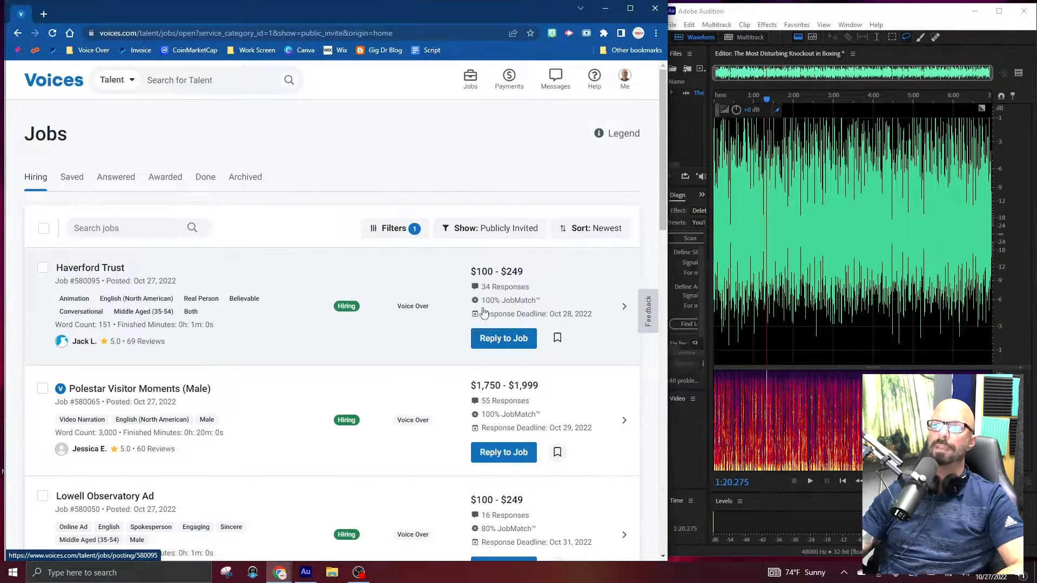
# Review the publicly invited jobs, comparing their budgets, response counts, word counts and finished lengths.
pyautogui.scroll(-1, 423, 346)
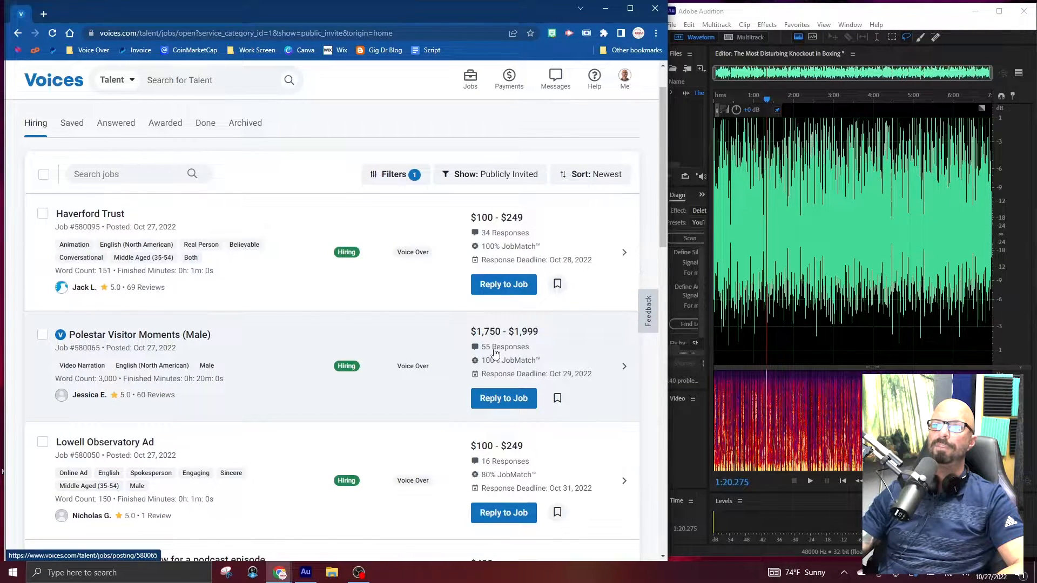
pyautogui.scroll(-3, 468, 367)
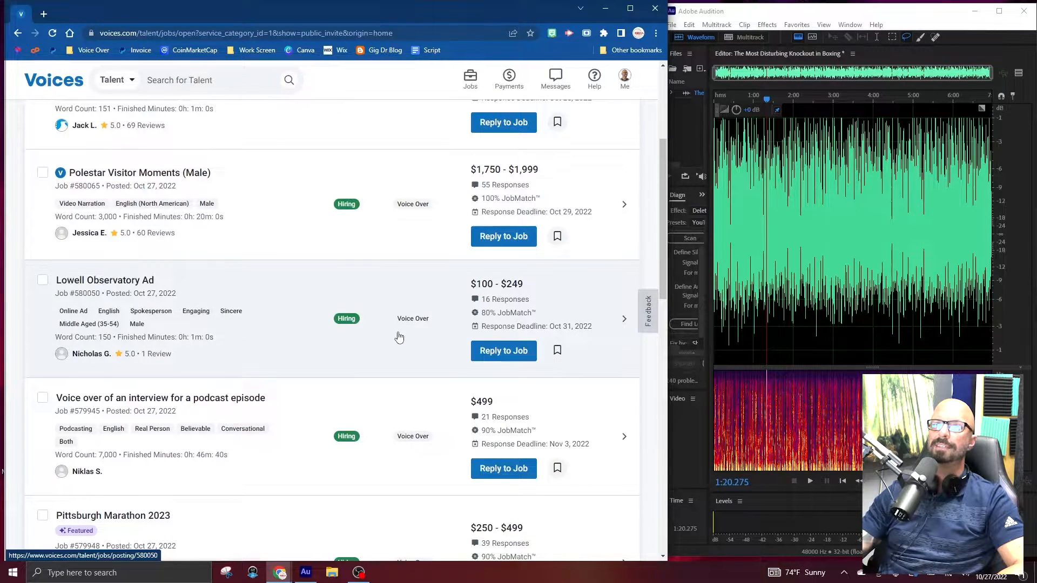
pyautogui.scroll(-1, 399, 338)
pyautogui.scroll(-1, 399, 337)
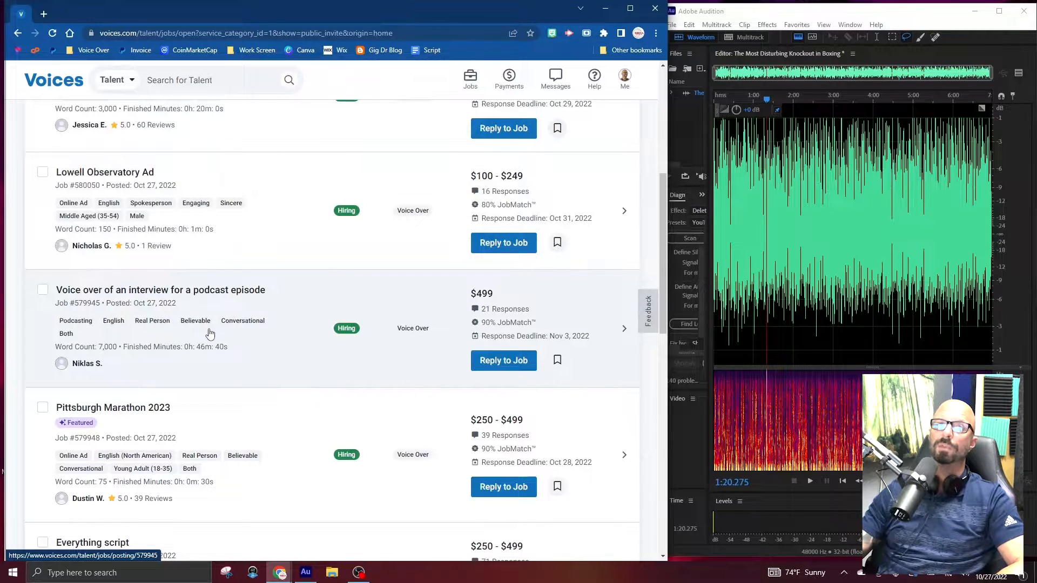
pyautogui.scroll(-3, 205, 297)
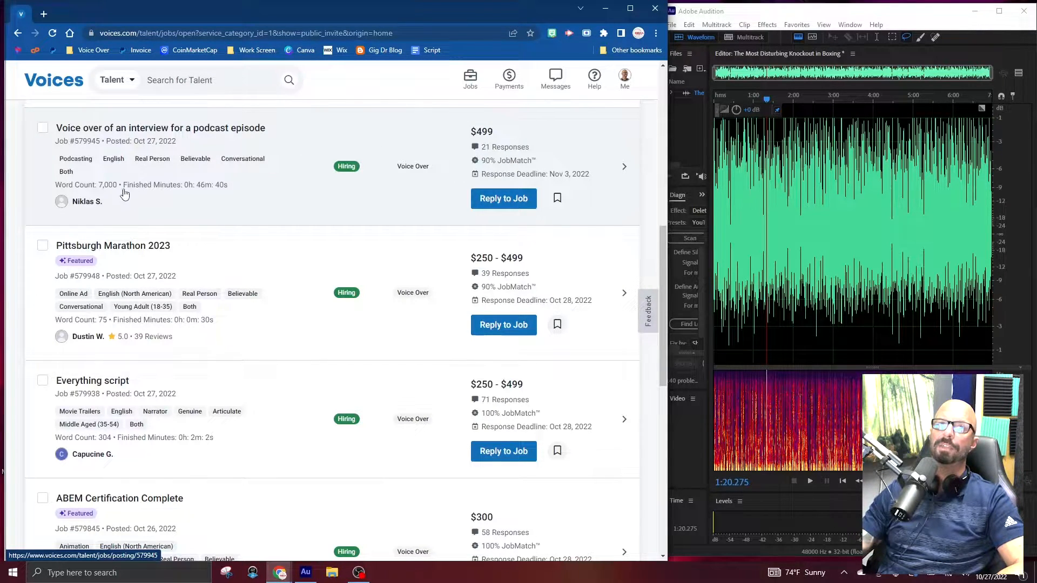
pyautogui.scroll(-2, 202, 272)
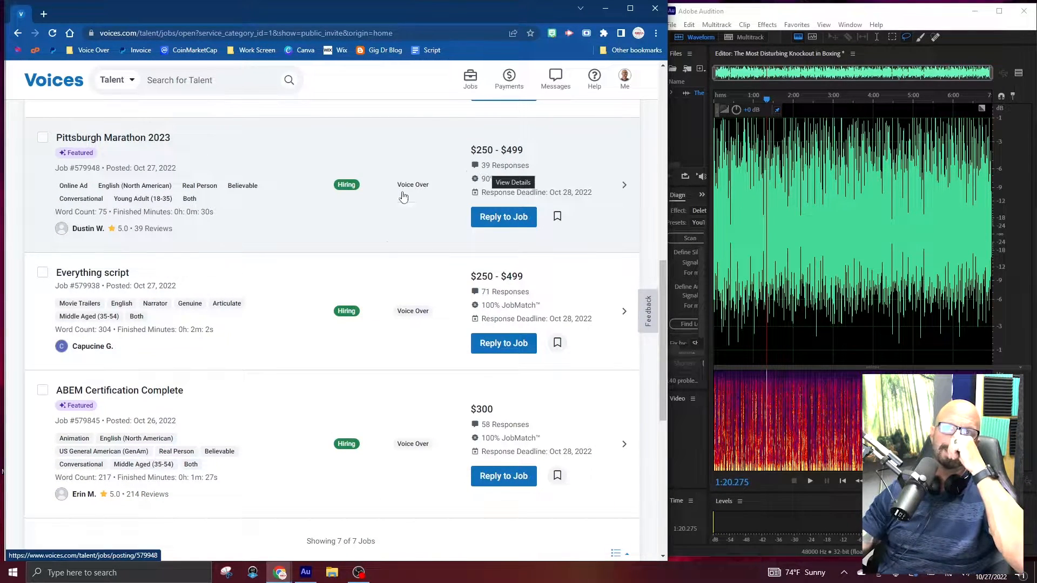
pyautogui.scroll(-2, 319, 274)
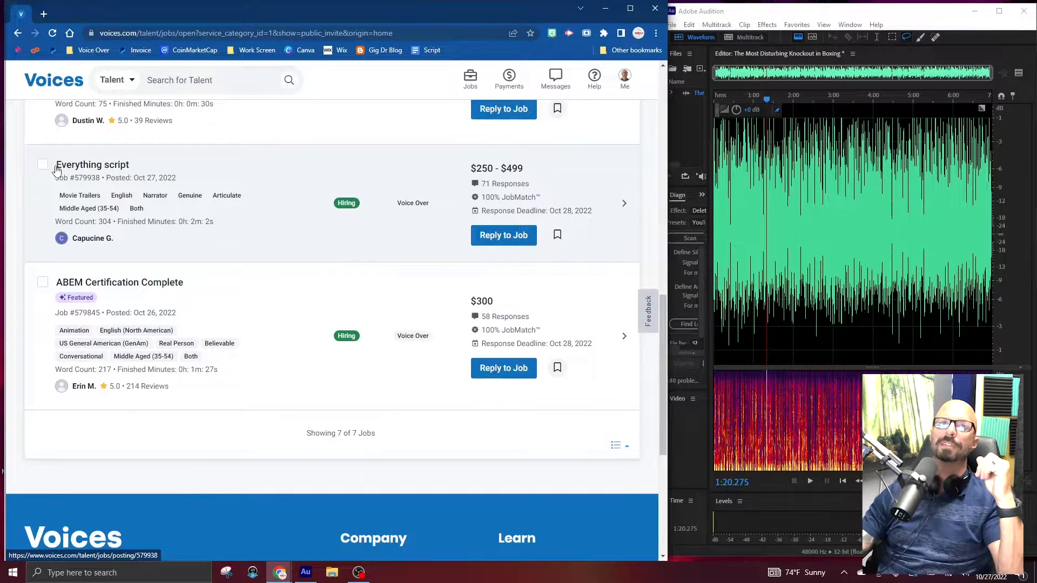
# Remove the Everything script and ABEM Certification Complete jobs from the public invites, and return to the Voices.com home page.
pyautogui.click(40, 166)
pyautogui.scroll(-2, 394, 331)
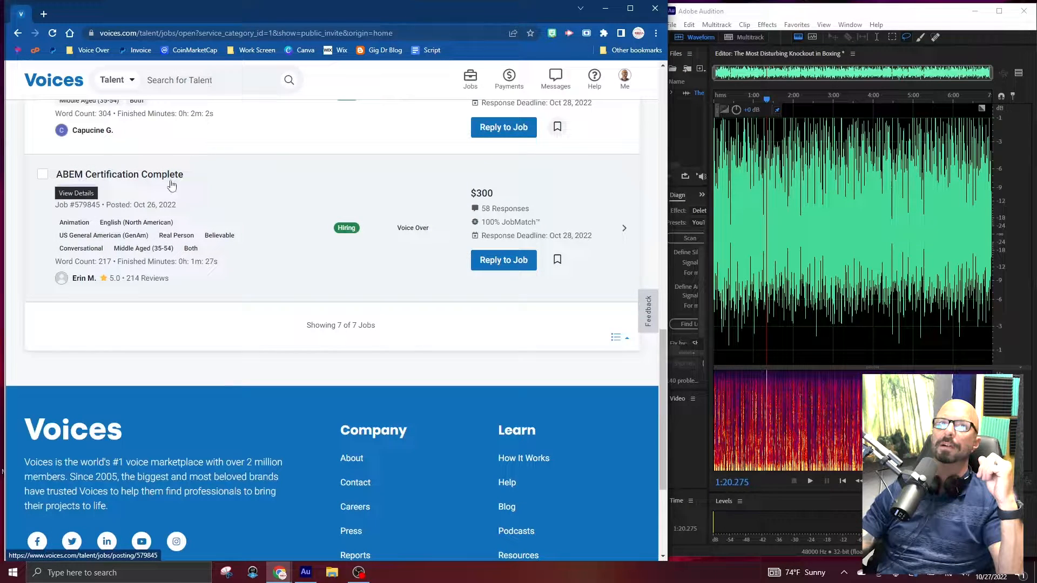
pyautogui.click(43, 174)
pyautogui.scroll(6, 63, 194)
pyautogui.scroll(9, 63, 195)
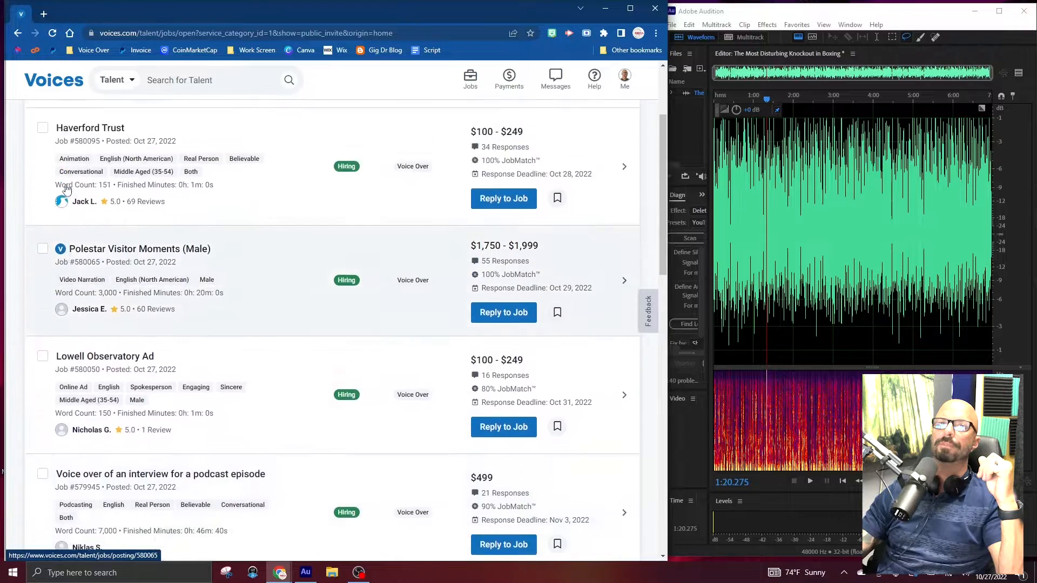
pyautogui.click(135, 228)
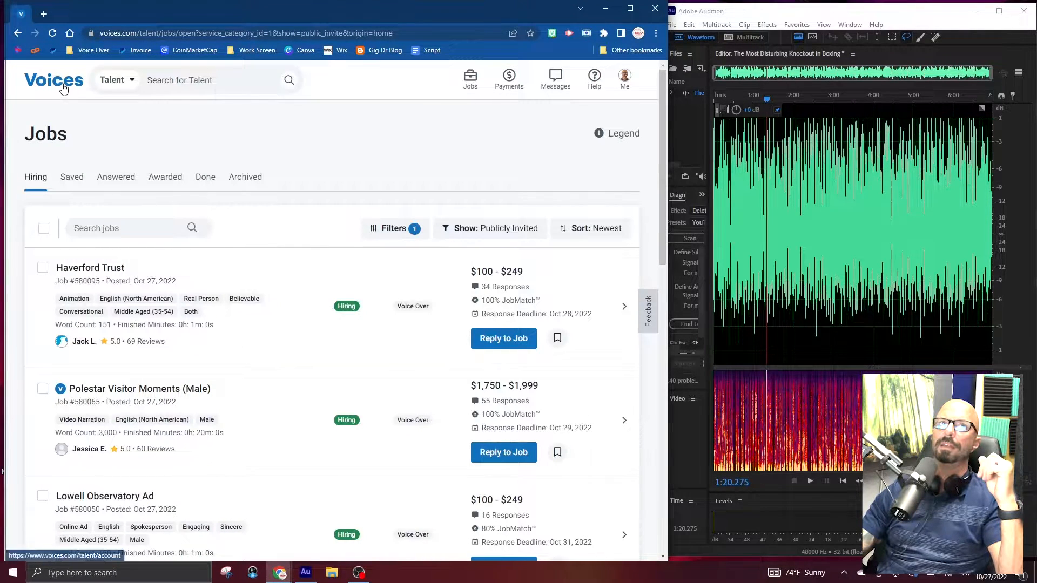
pyautogui.click(62, 88)
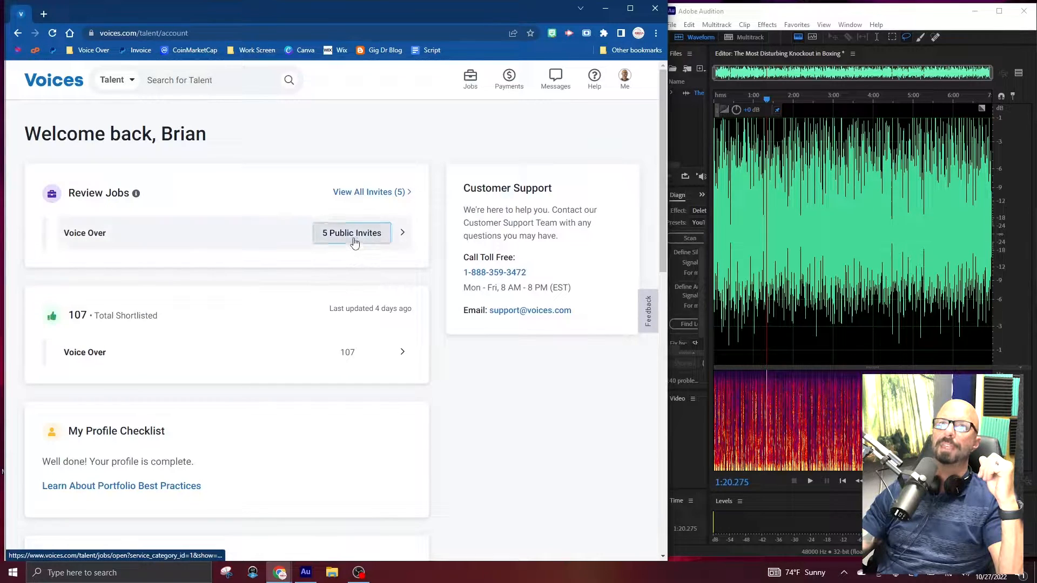
# Open the public voice-over invites and load the Haverford Trust and Polestar Visitor Moments (Male) jobs in separate tabs.
pyautogui.click(351, 235)
pyautogui.scroll(-2, 269, 266)
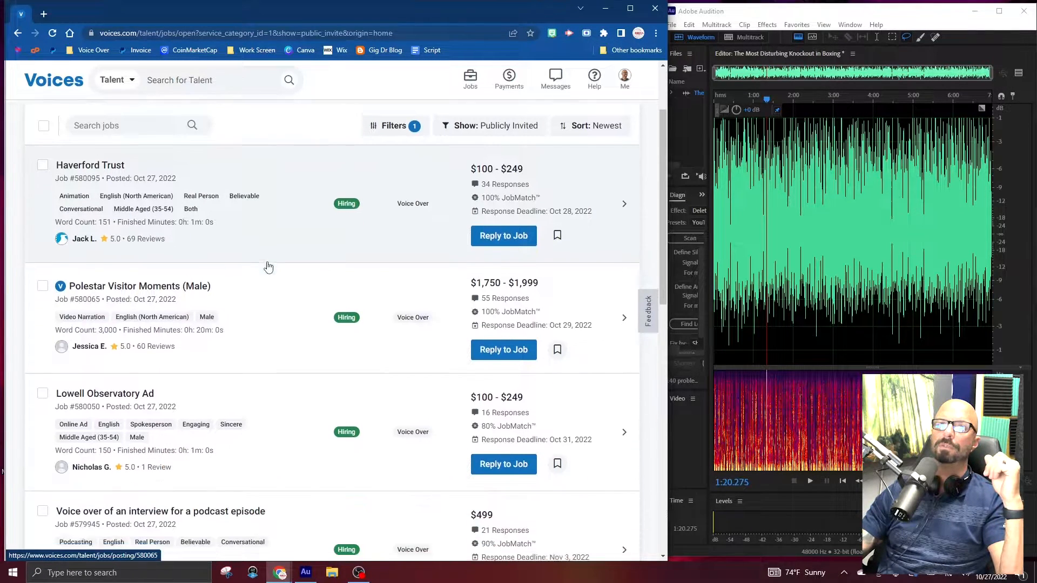
pyautogui.rightClick(260, 185)
pyautogui.click(299, 194)
pyautogui.rightClick(279, 285)
pyautogui.click(293, 292)
# Open the Lowell Observatory Ad, podcast episode interview and Pittsburgh Marathon 2023 jobs in their own tabs.
pyautogui.scroll(-2, 295, 284)
pyautogui.scroll(-2, 295, 283)
pyautogui.rightClick(293, 268)
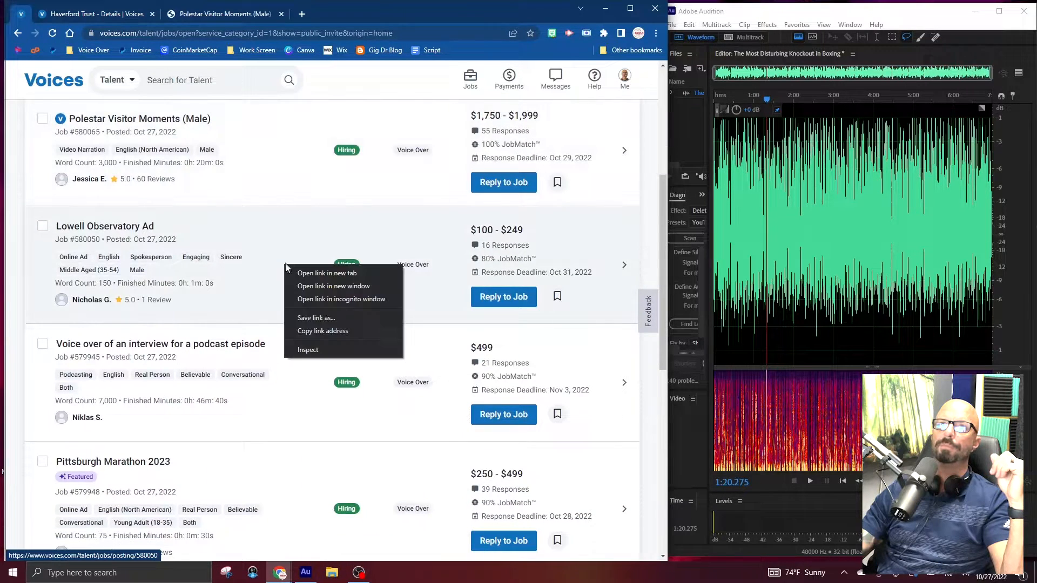
pyautogui.click(306, 271)
pyautogui.scroll(-2, 288, 254)
pyautogui.rightClick(288, 254)
pyautogui.click(304, 259)
pyautogui.scroll(-2, 287, 216)
pyautogui.rightClick(287, 215)
pyautogui.click(300, 220)
# Switch to Audition and create a 48000 Hz mono, 32-bit float audio file named with the voice talent's full name plus an underscore.
pyautogui.click(689, 123)
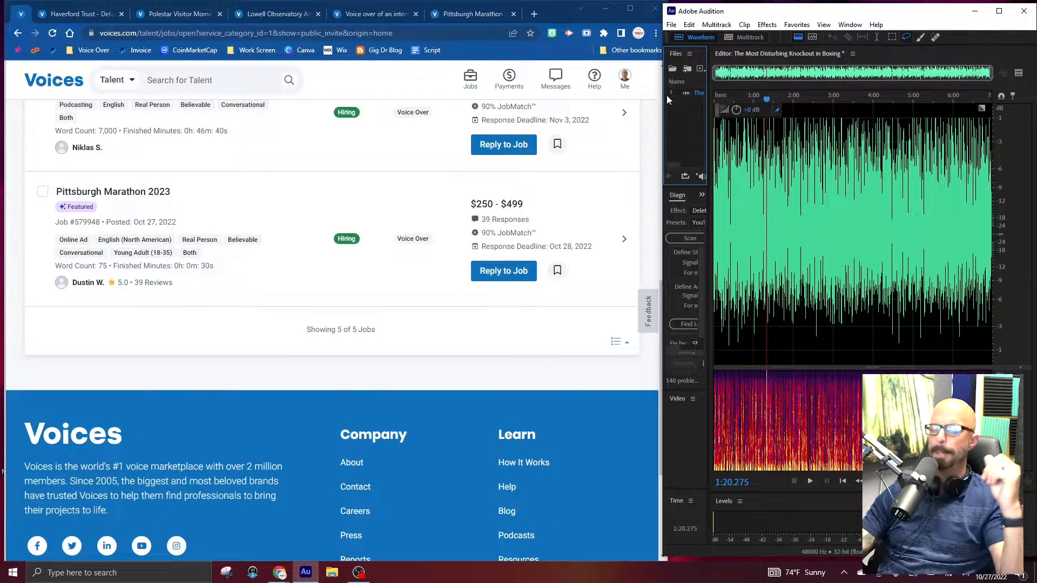
pyautogui.hotkey('ctrl', 'shift', 'n')
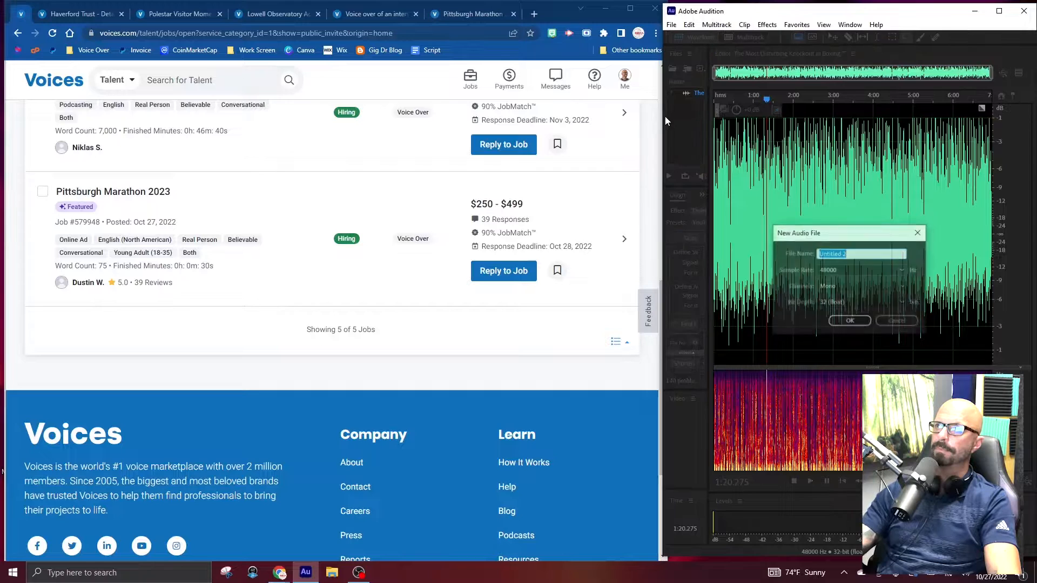
pyautogui.write('BrianPawlowski_')
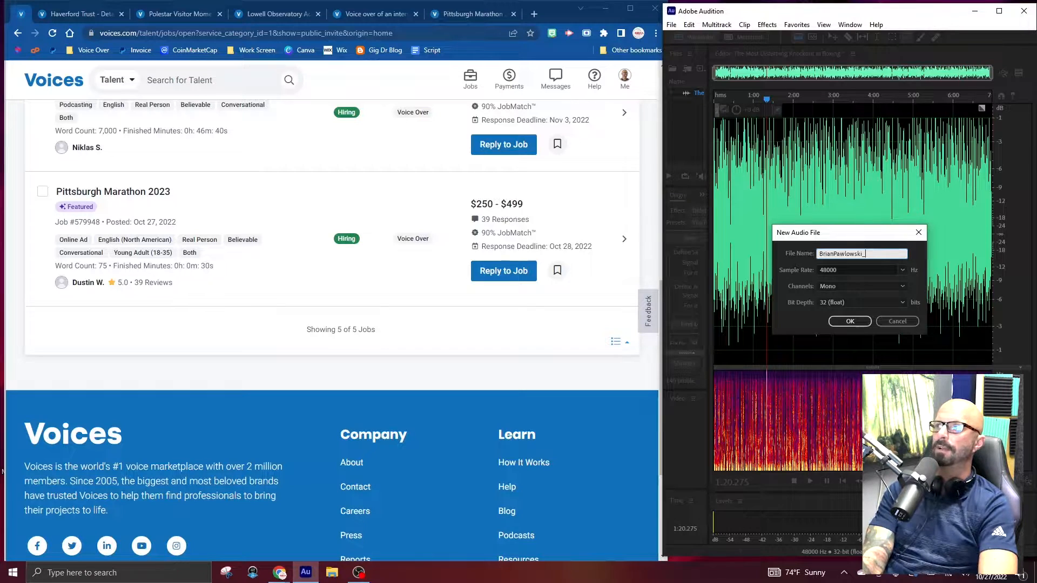
pyautogui.moveTo(871, 255); pyautogui.dragTo(805, 250)
pyautogui.hotkey('ctrl', 'c')
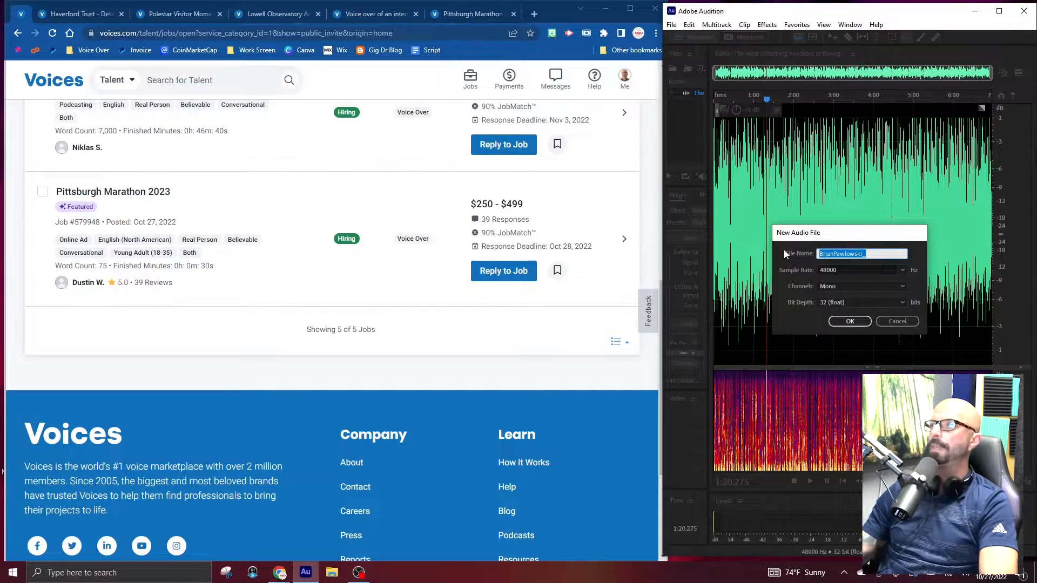
pyautogui.press('Return')
# Create three more blank mono audio files at 48000 Hz, reusing the copied talent name with its underscore.
pyautogui.hotkey('ctrl', 'shift', 'n')
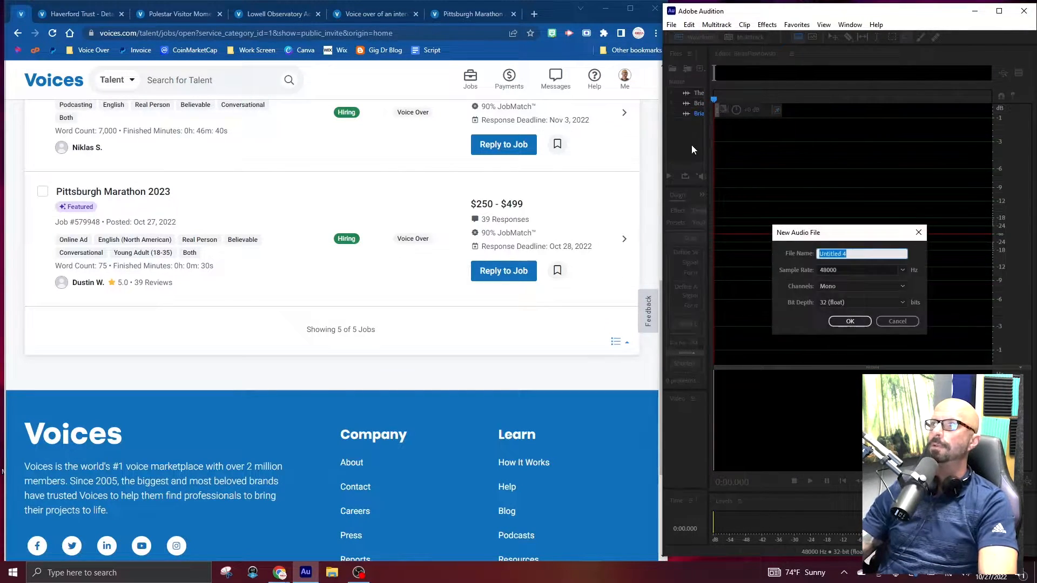
pyautogui.hotkey('ctrl', 'v')
pyautogui.press('Return')
pyautogui.hotkey('ctrl', 'shift', 'n')
pyautogui.hotkey('ctrl', 'v')
pyautogui.press('Return')
pyautogui.hotkey('ctrl', 'shift', 'n')
pyautogui.hotkey('ctrl', 'v')
pyautogui.press('Return')
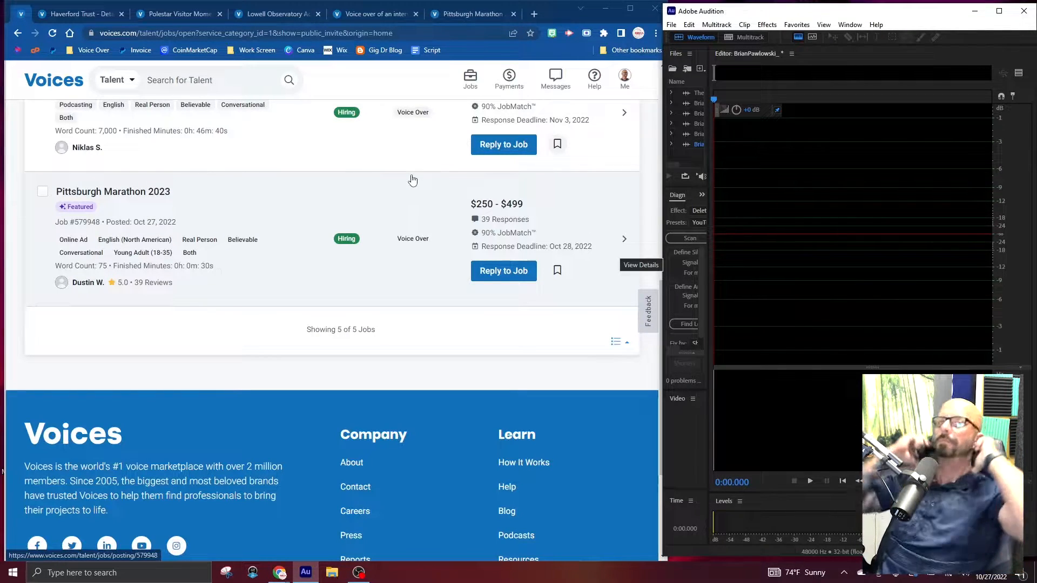
# Look over the invited jobs in the browser, and read the Haverford Trust posting's requirements, deadlines and script sample.
pyautogui.scroll(10, 218, 276)
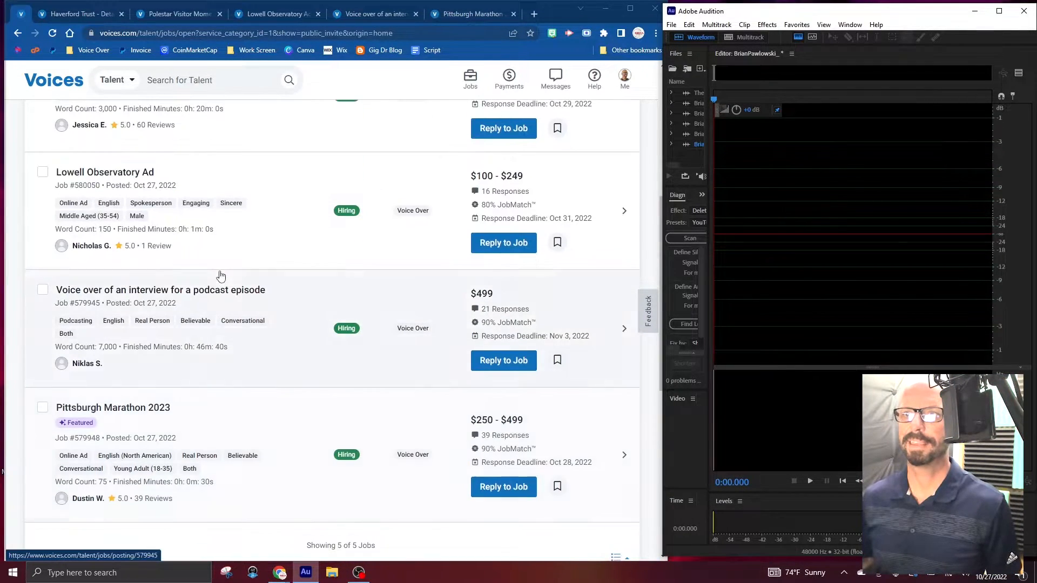
pyautogui.scroll(-2, 220, 276)
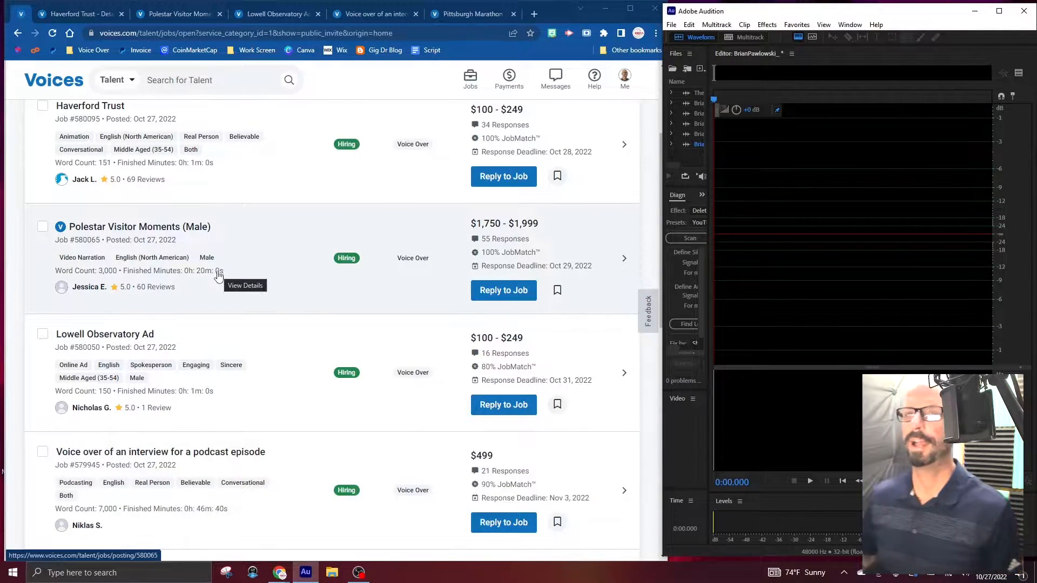
pyautogui.click(60, 15)
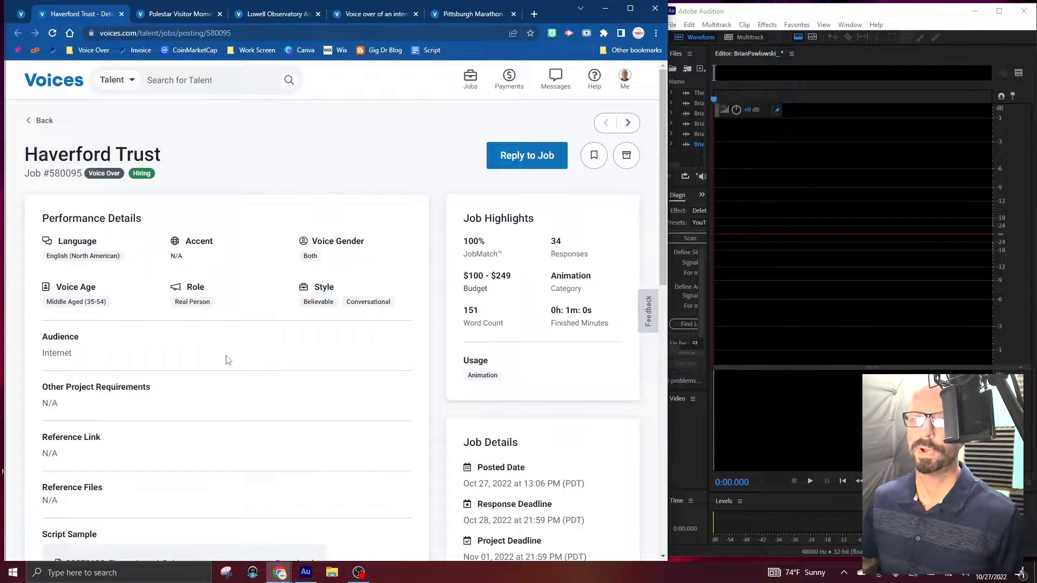
pyautogui.scroll(-5, 83, 367)
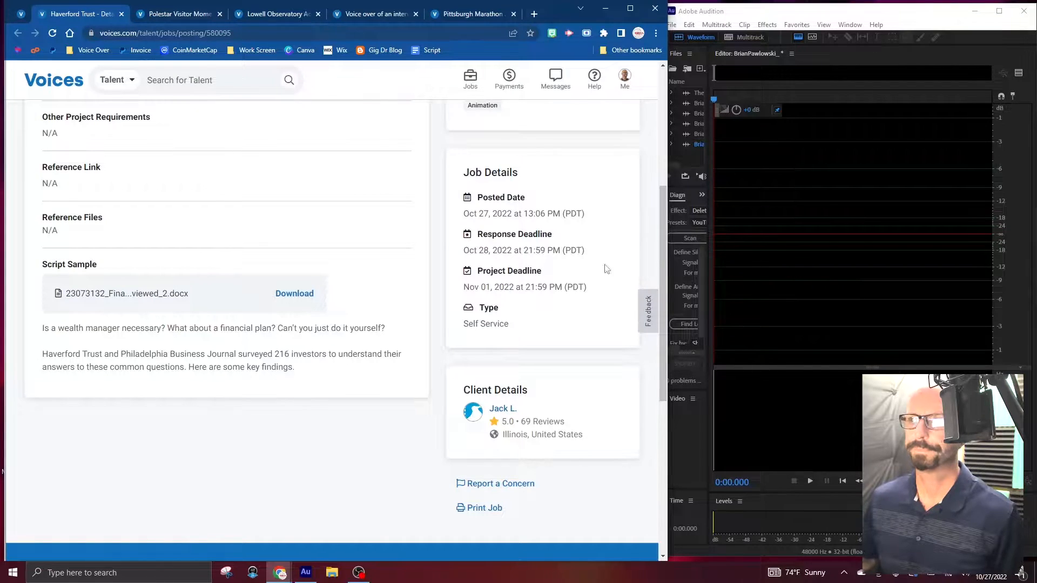
pyautogui.click(726, 211)
pyautogui.hotkey('shift', 'space')
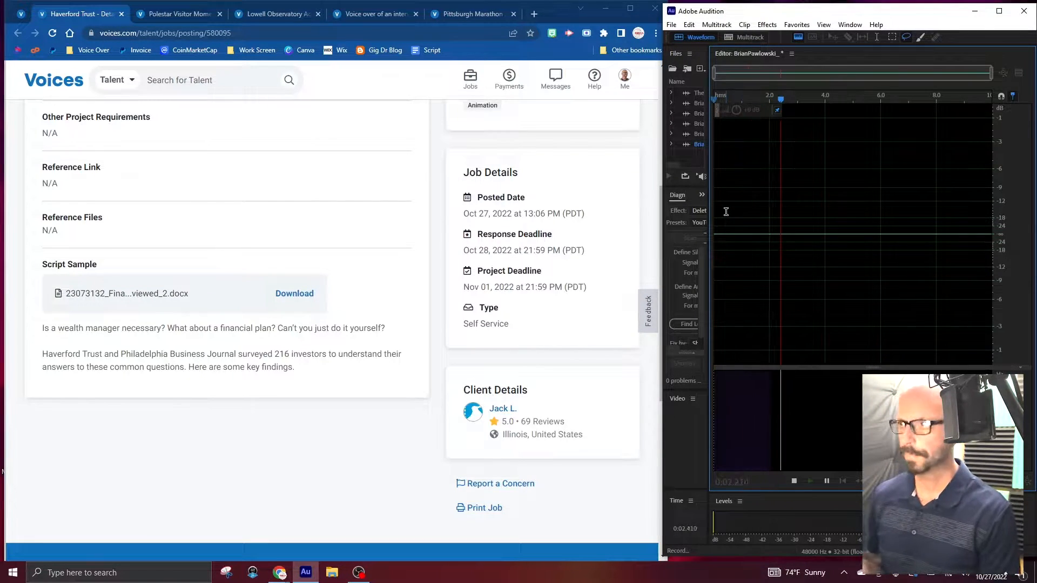
pyautogui.press('space')
pyautogui.hotkey('ctrl', 'z')
# Map the first default input channel to Line (Universal Audio Apollo Solo USB) 1 in Audition's audio channel mapping preferences.
pyautogui.hotkey('ctrl', 'shift', ',')
pyautogui.click(556, 165)
pyautogui.click(594, 193)
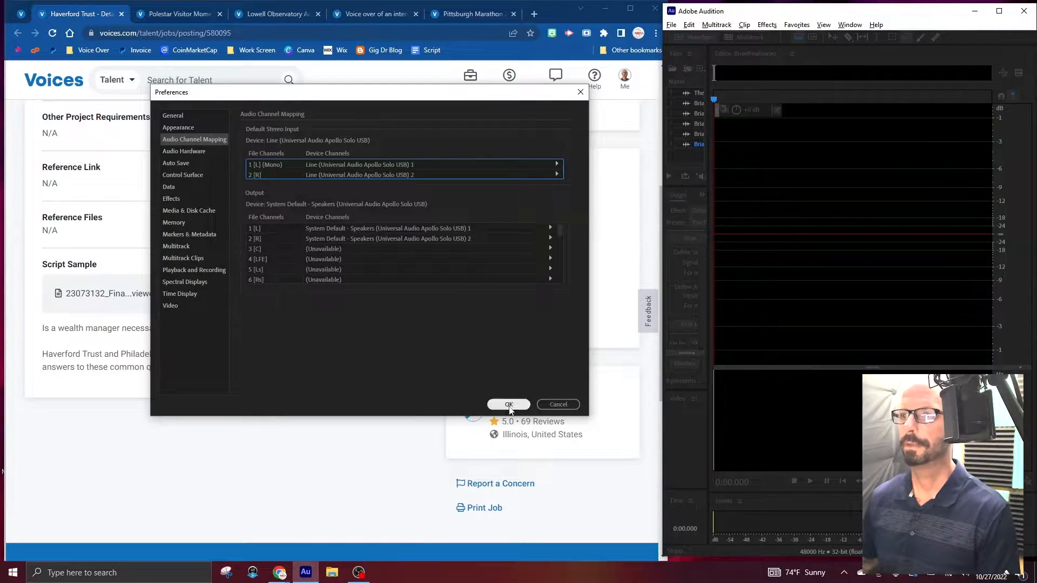
pyautogui.click(509, 404)
# Record the Haverford Trust audition, undoing the first take, and add three markers in the pause after the read.
pyautogui.hotkey('shift', 'space')
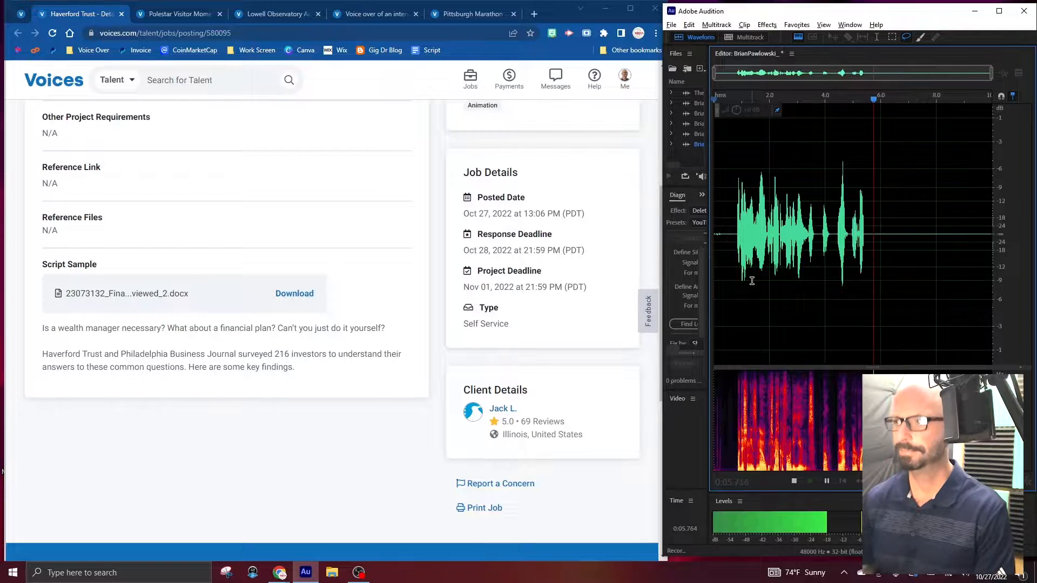
pyautogui.hotkey('ctrl', 'z')
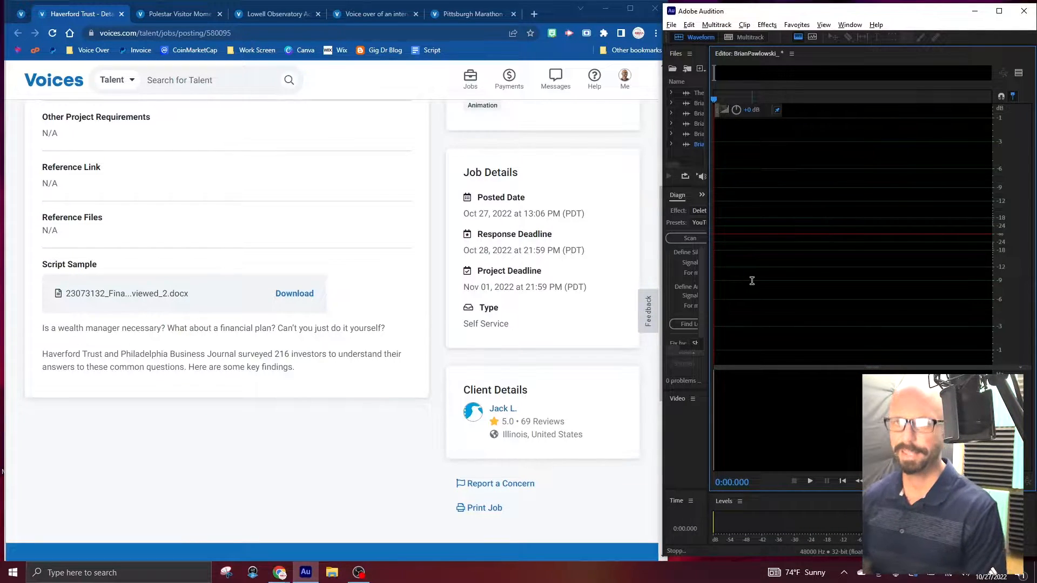
pyautogui.hotkey('shift', 'space')
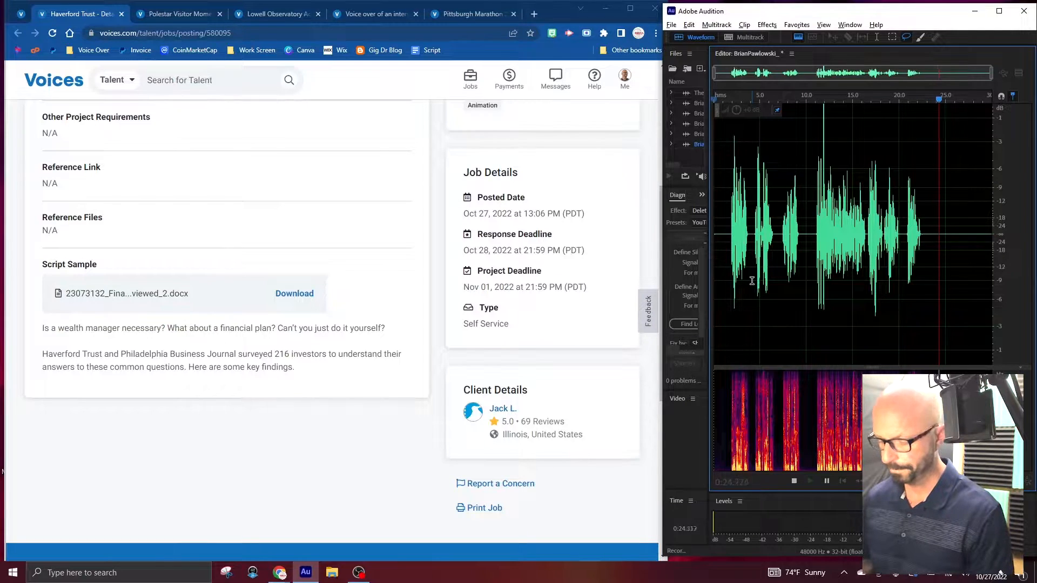
pyautogui.press('m')
pyautogui.press('m')
pyautogui.press('m')
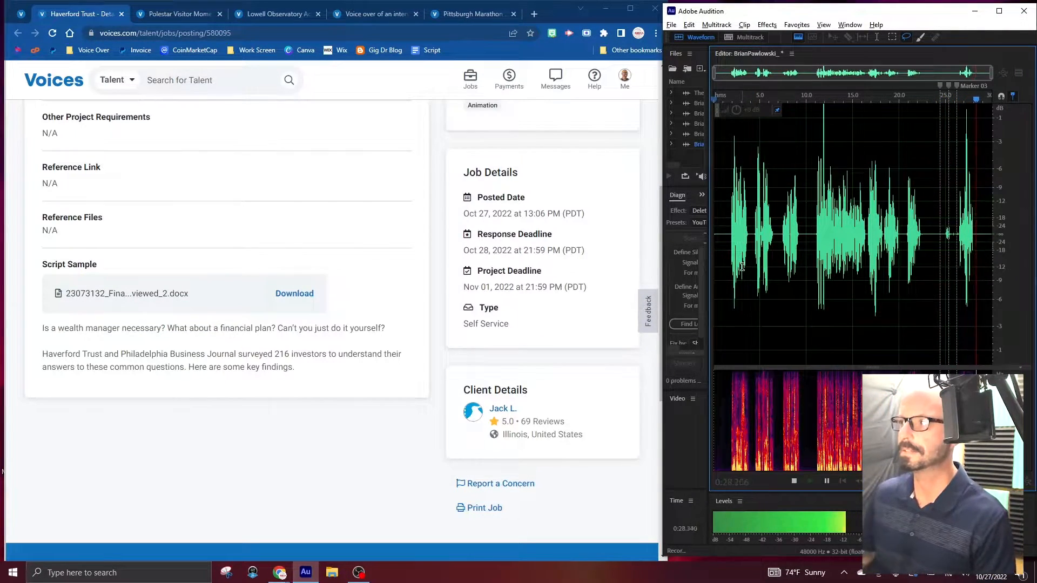
pyautogui.press('space')
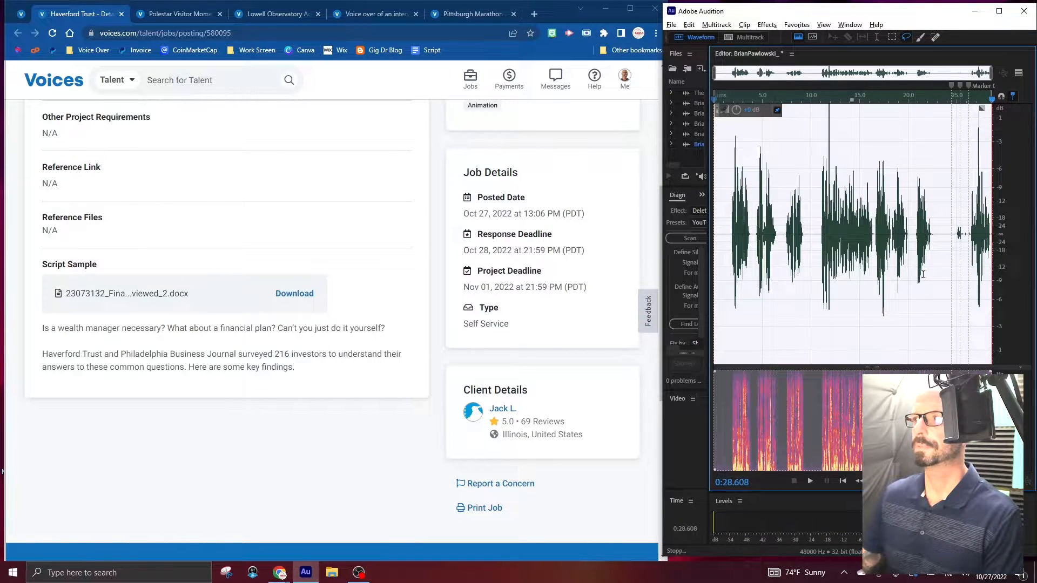
pyautogui.click(960, 261)
pyautogui.scroll(3, 972, 258)
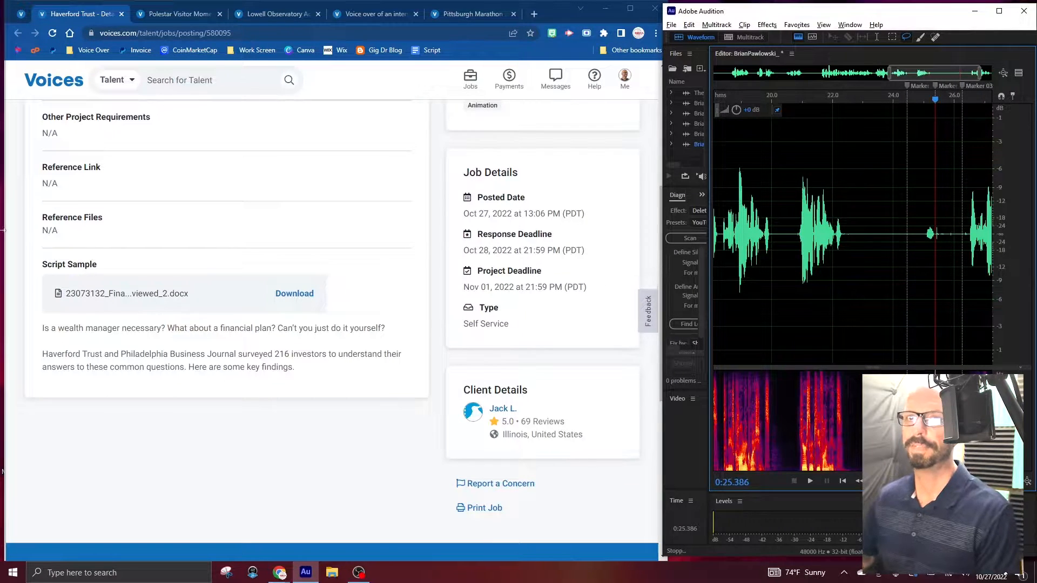
# Close the Haverford Trust posting and read the Polestar Visitor Moments (Male) casting specs, payment information and script sample.
pyautogui.click(120, 15)
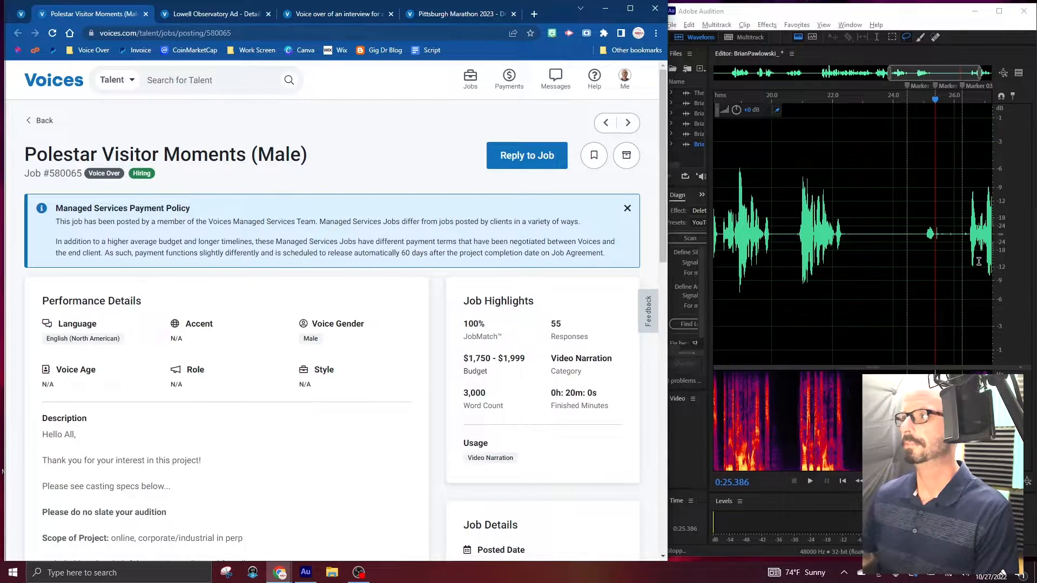
pyautogui.click(966, 235)
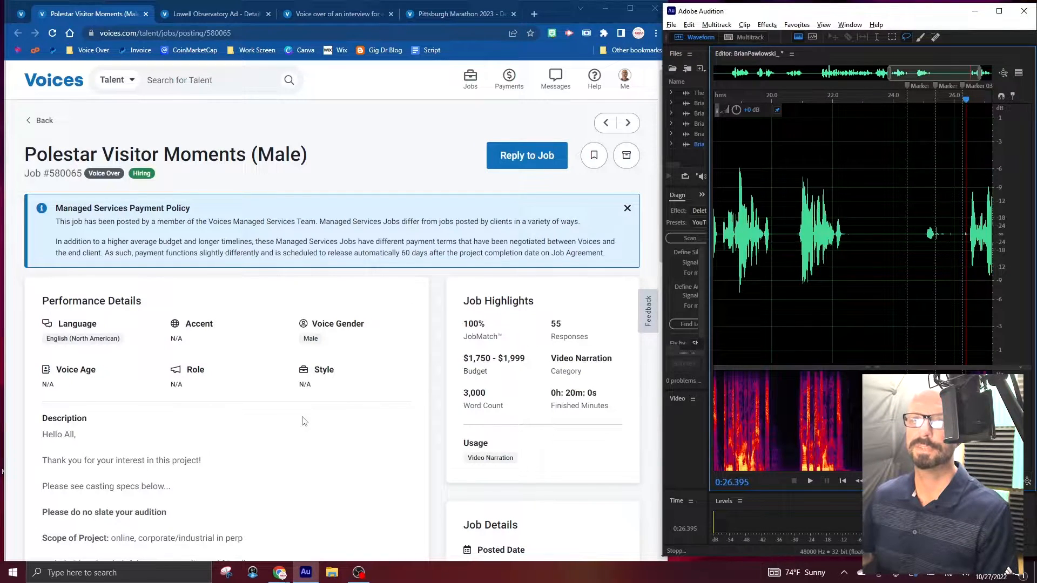
pyautogui.scroll(-3, 302, 420)
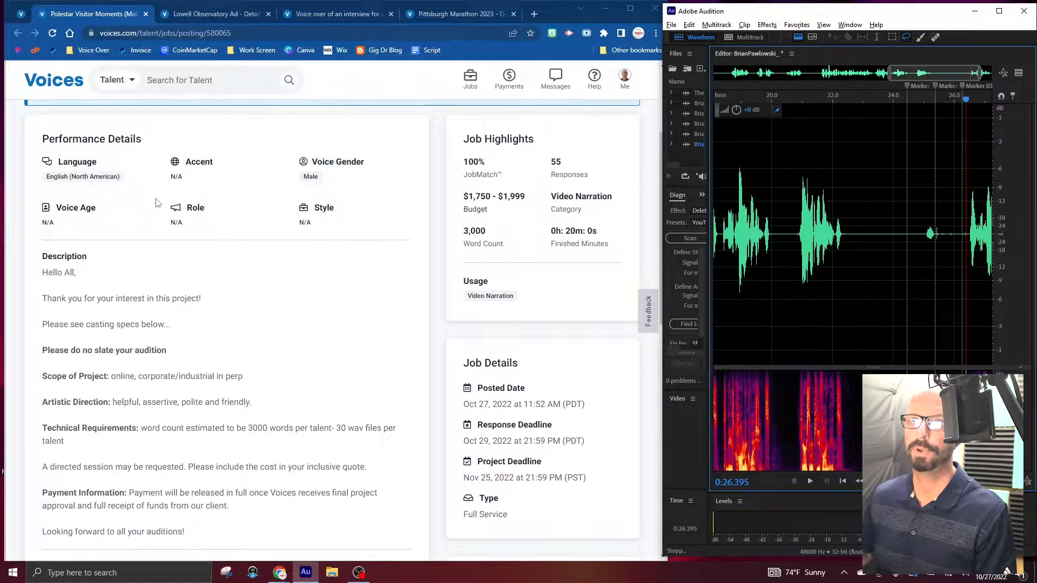
pyautogui.scroll(-2, 221, 348)
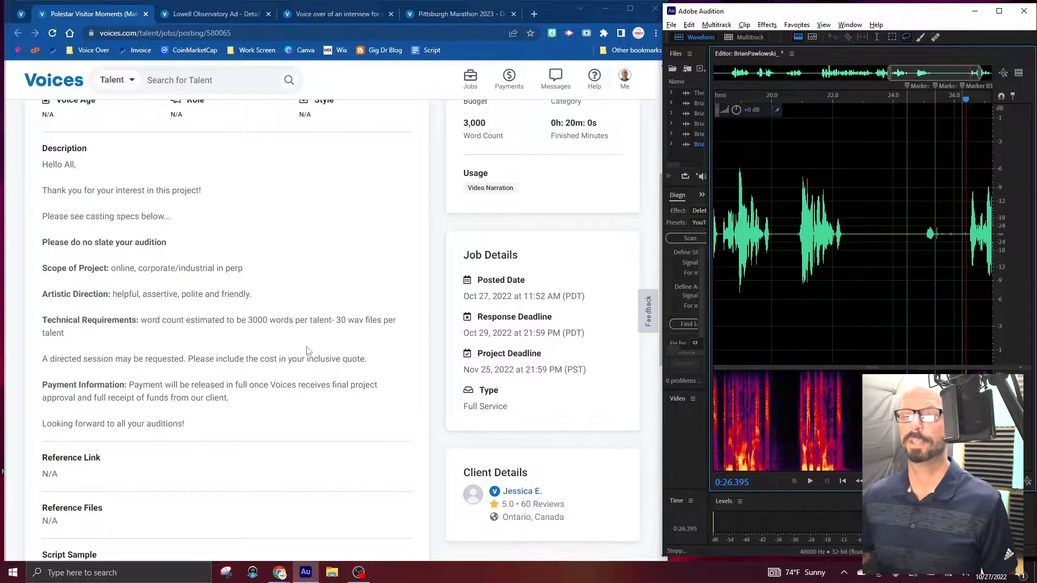
pyautogui.scroll(2, 315, 345)
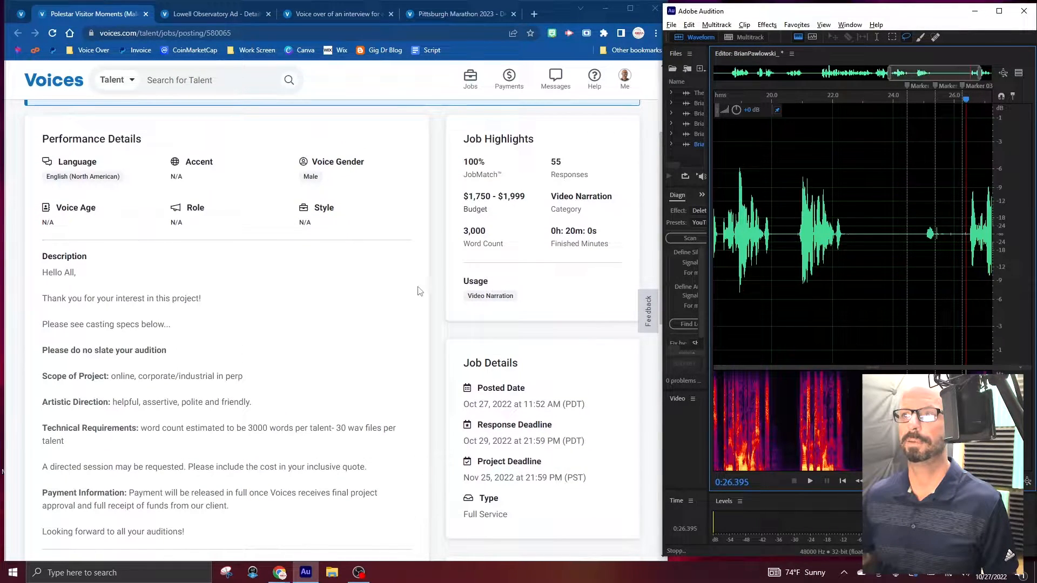
pyautogui.scroll(-3, 192, 364)
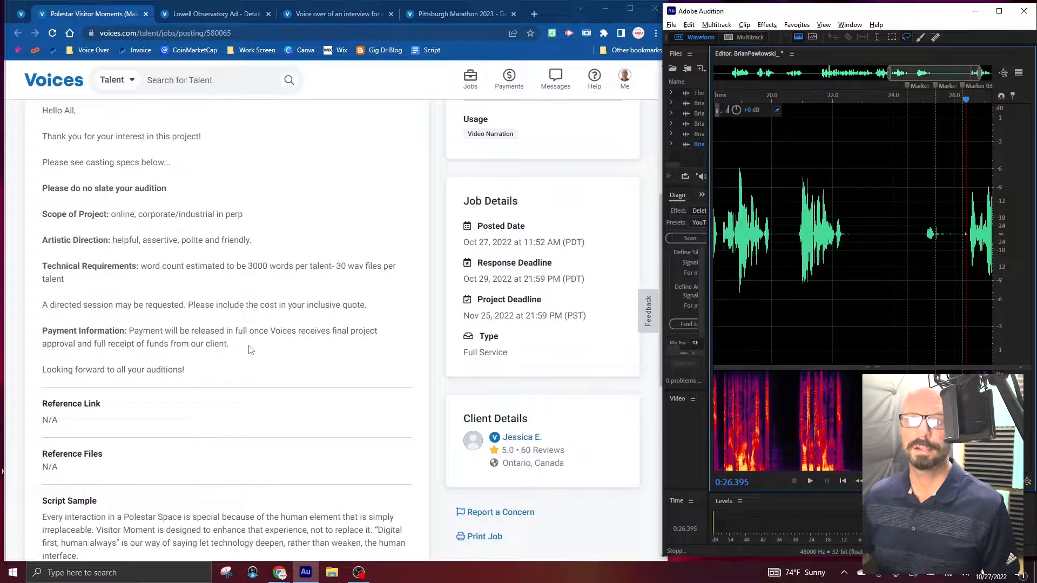
pyautogui.scroll(-5, 250, 350)
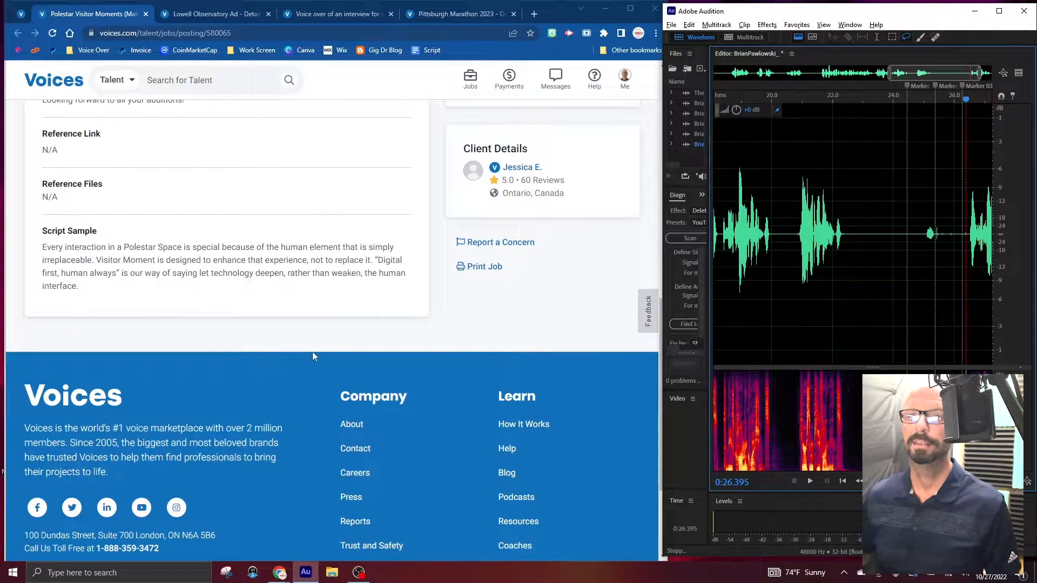
pyautogui.scroll(4, 308, 354)
pyautogui.scroll(-5, 304, 352)
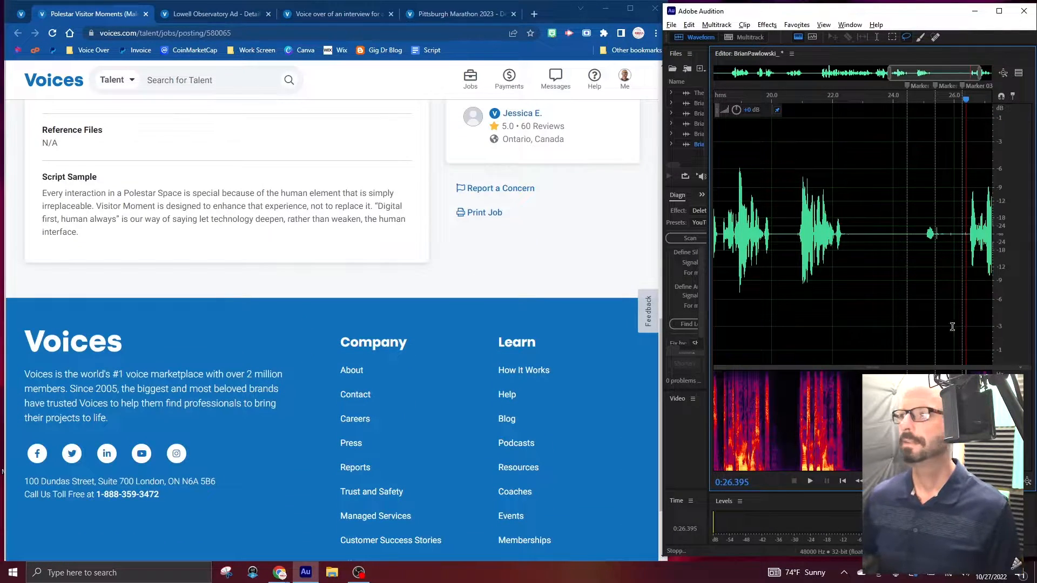
# Try recording the Polestar script sample from the third marker, and delete the fourth marker.
pyautogui.click(960, 246)
pyautogui.hotkey('shift', 'space')
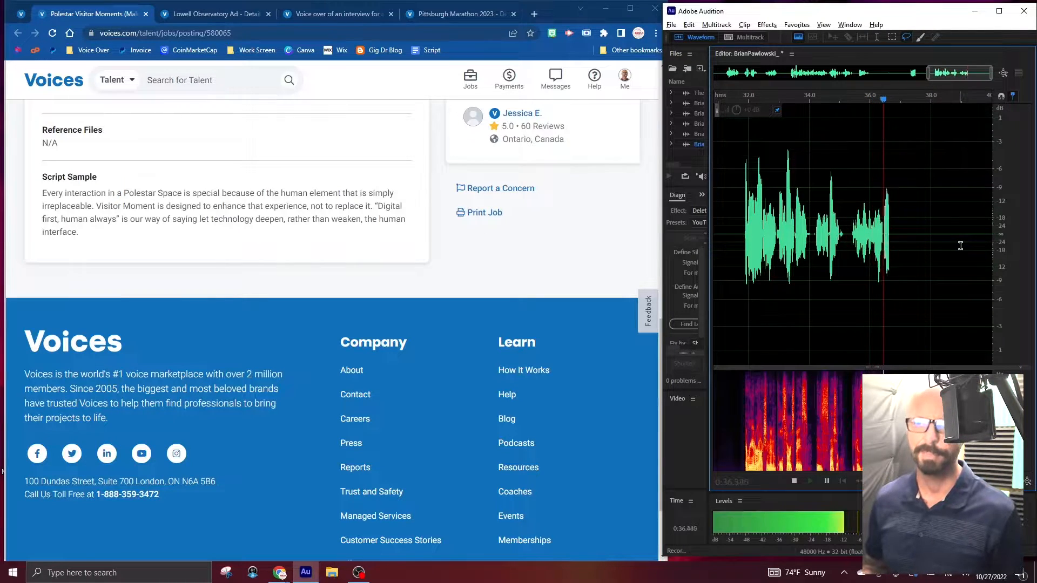
pyautogui.press('space')
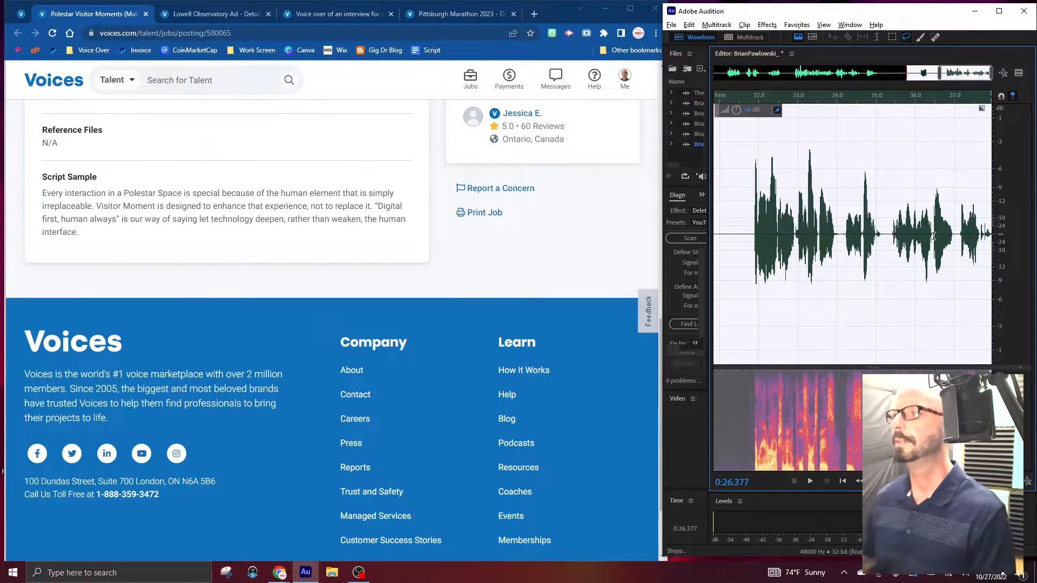
pyautogui.scroll(-4, 933, 236)
pyautogui.click(884, 264)
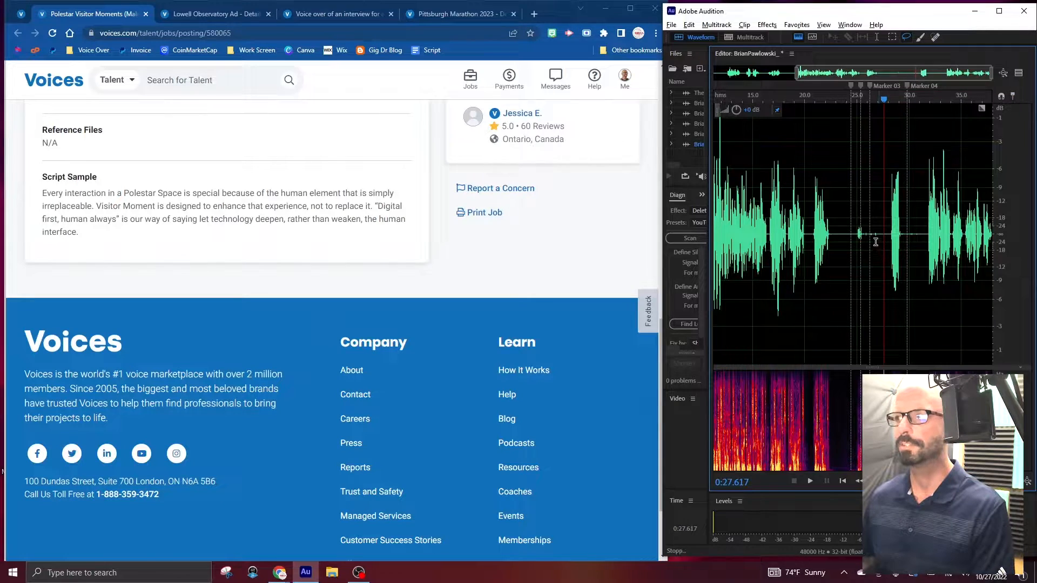
pyautogui.rightClick(909, 87)
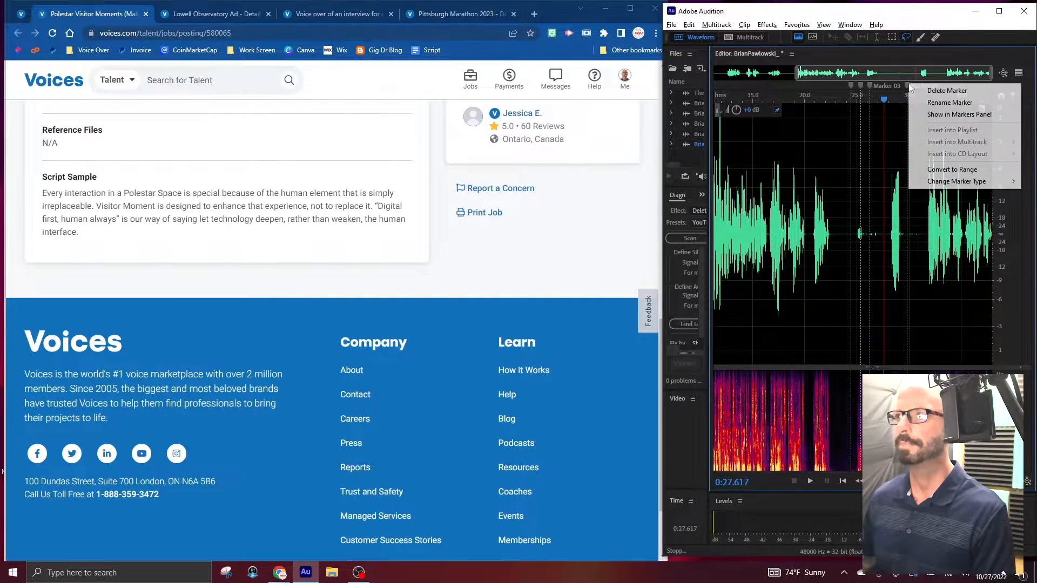
pyautogui.click(923, 90)
# Record the Polestar script sample again from just after the third marker.
pyautogui.click(874, 237)
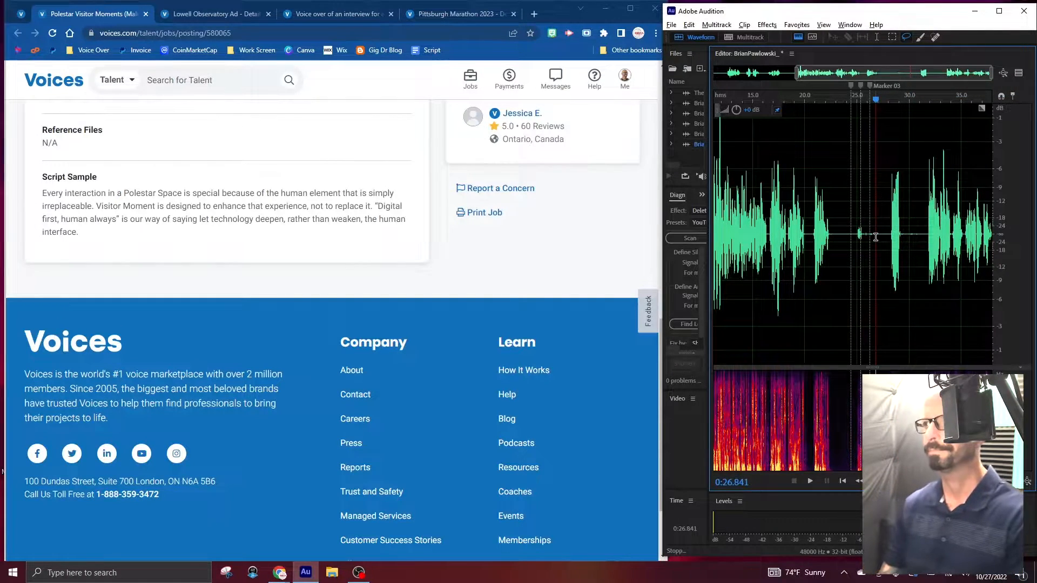
pyautogui.hotkey('shift', 'space')
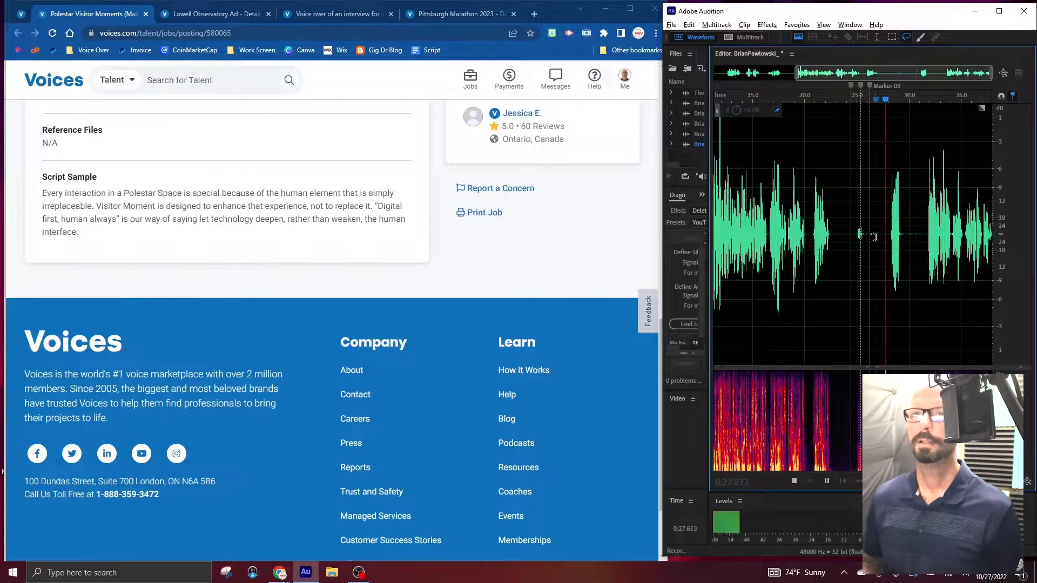
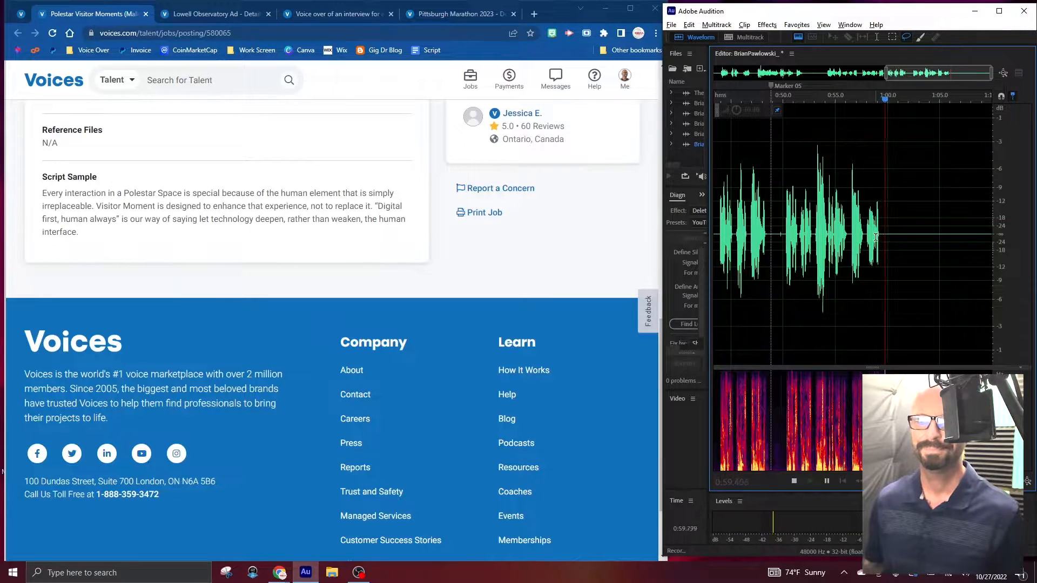
# Add markers between and after the Polestar reads, and stop the recording.
pyautogui.press('m')
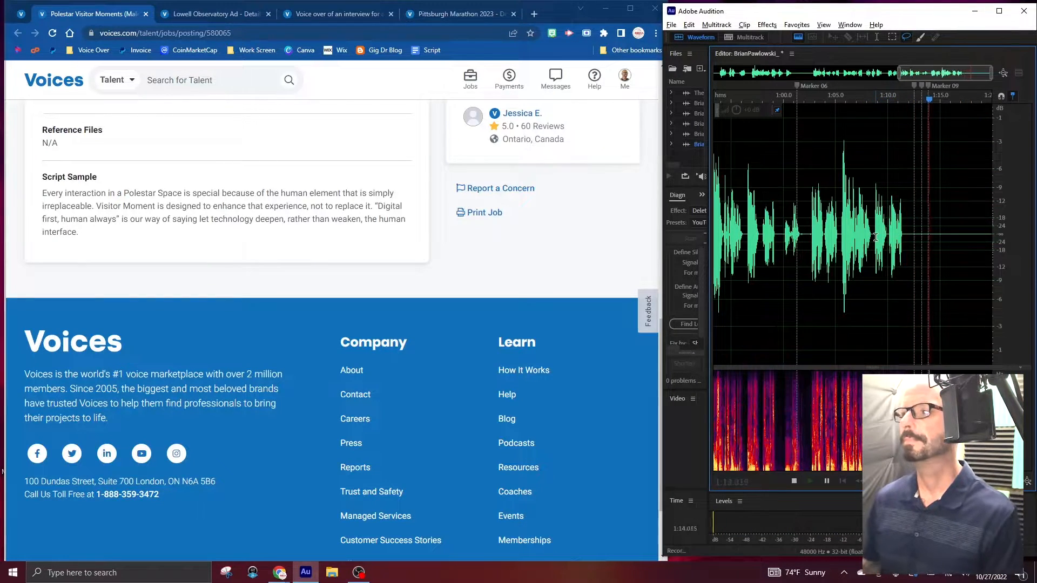
pyautogui.press('space')
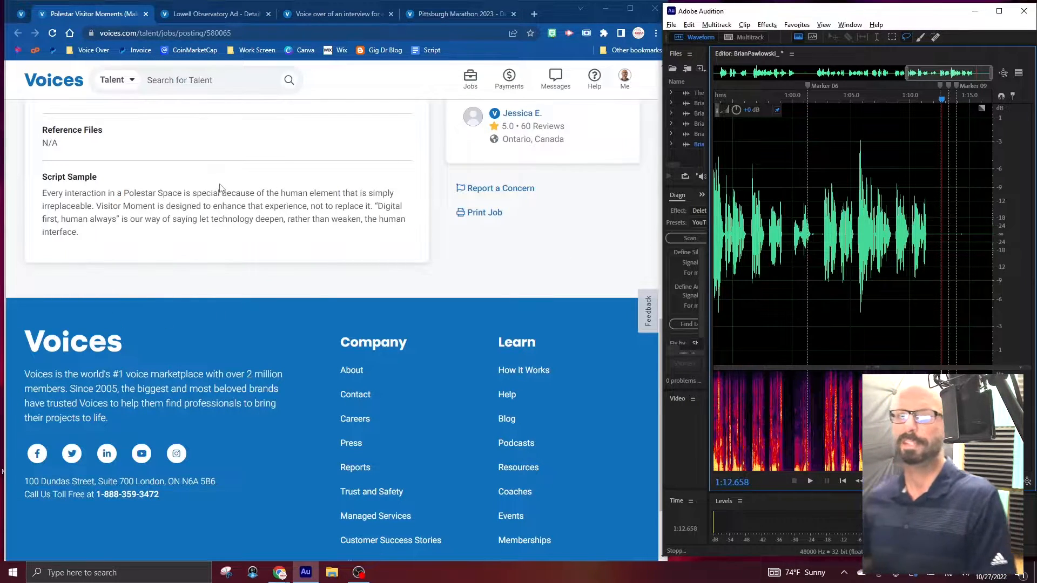
# Close the Polestar posting, and expand the full script sample of the Lowell Observatory Ad.
pyautogui.click(146, 20)
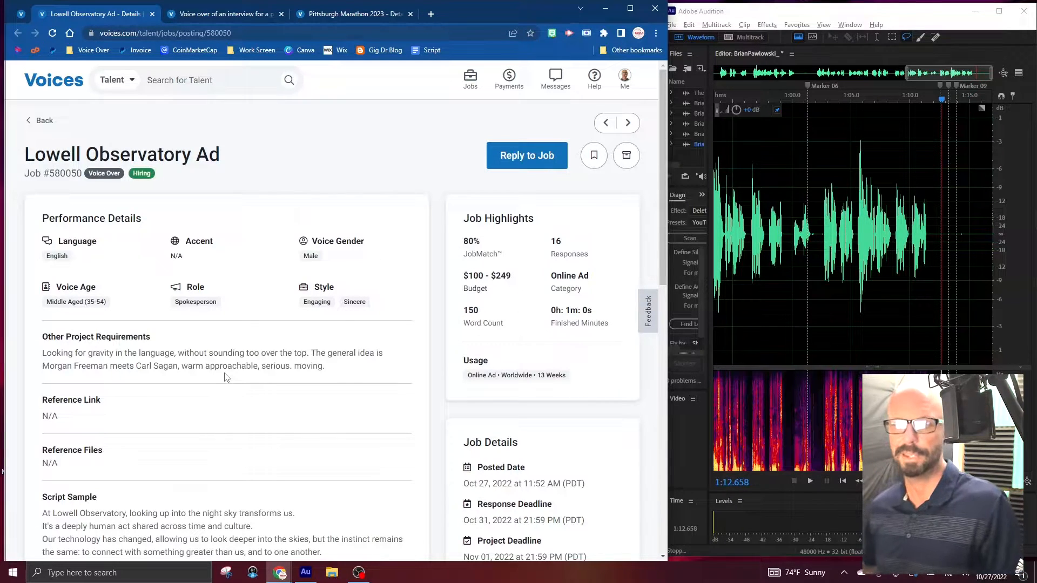
pyautogui.scroll(-5, 212, 390)
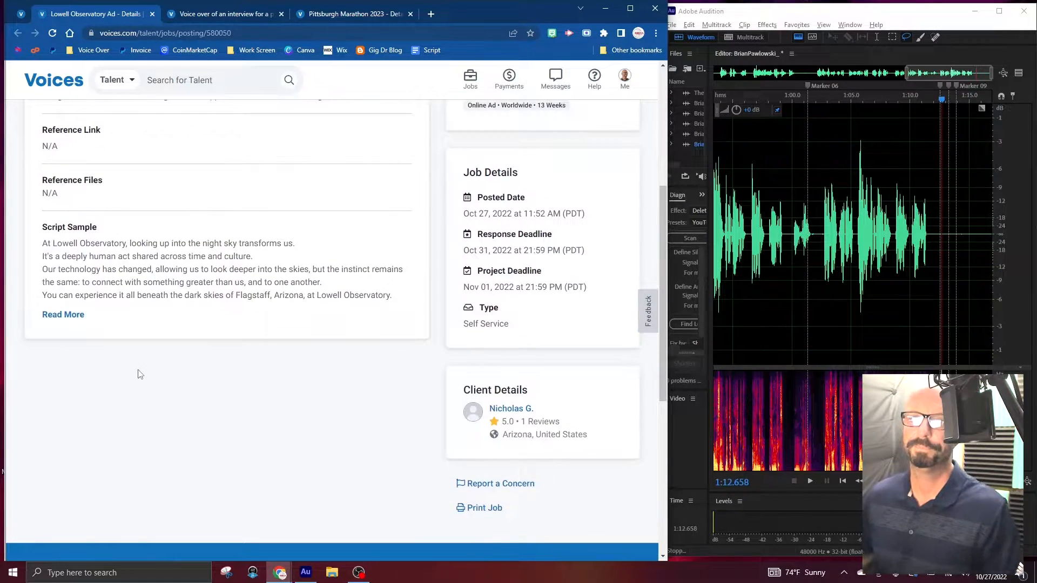
pyautogui.click(62, 315)
# Try recording the Lowell Observatory script from just after Marker 09.
pyautogui.click(961, 229)
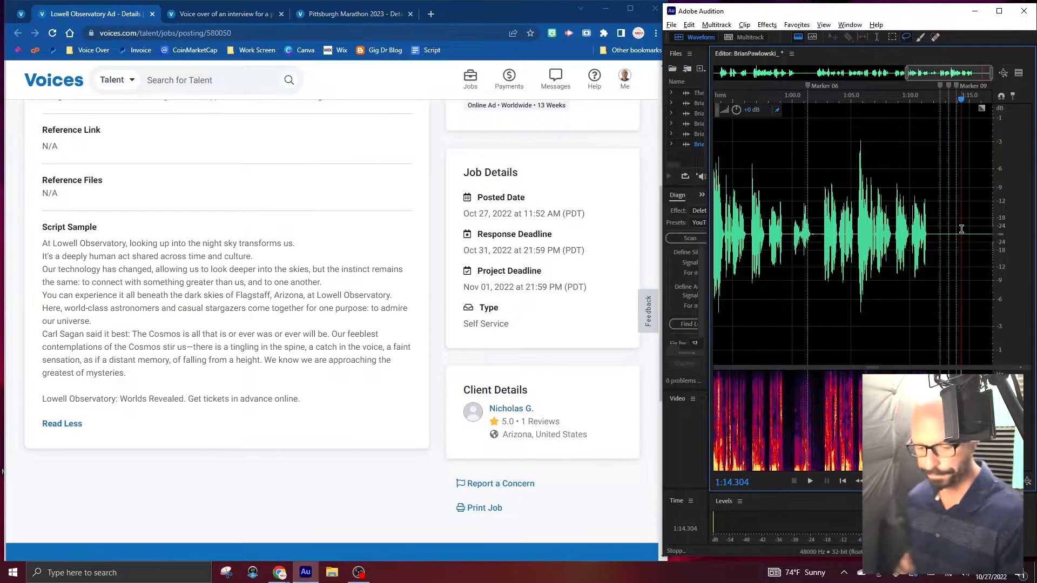
pyautogui.hotkey('shift', 'space')
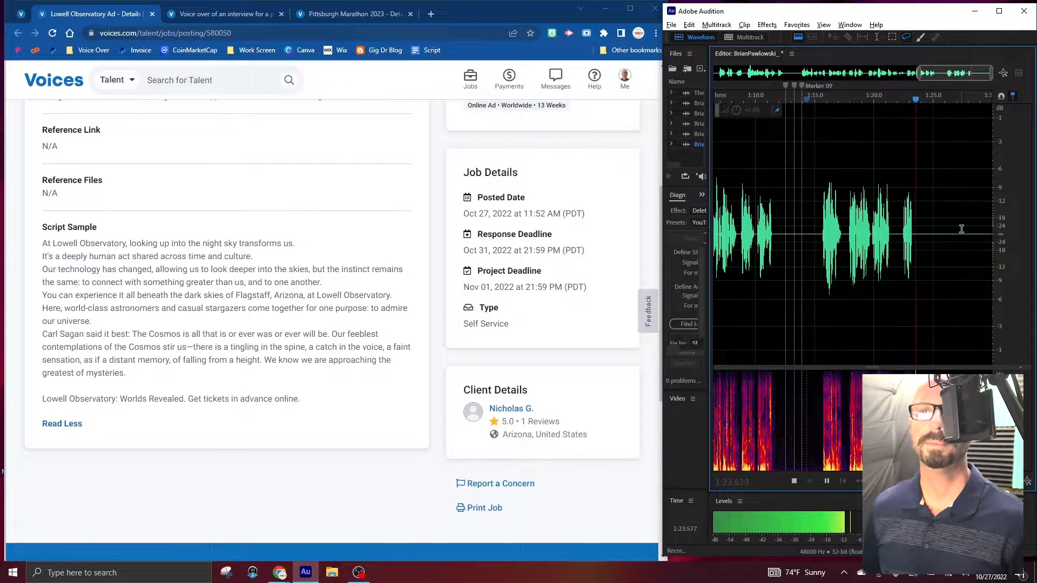
pyautogui.press('space')
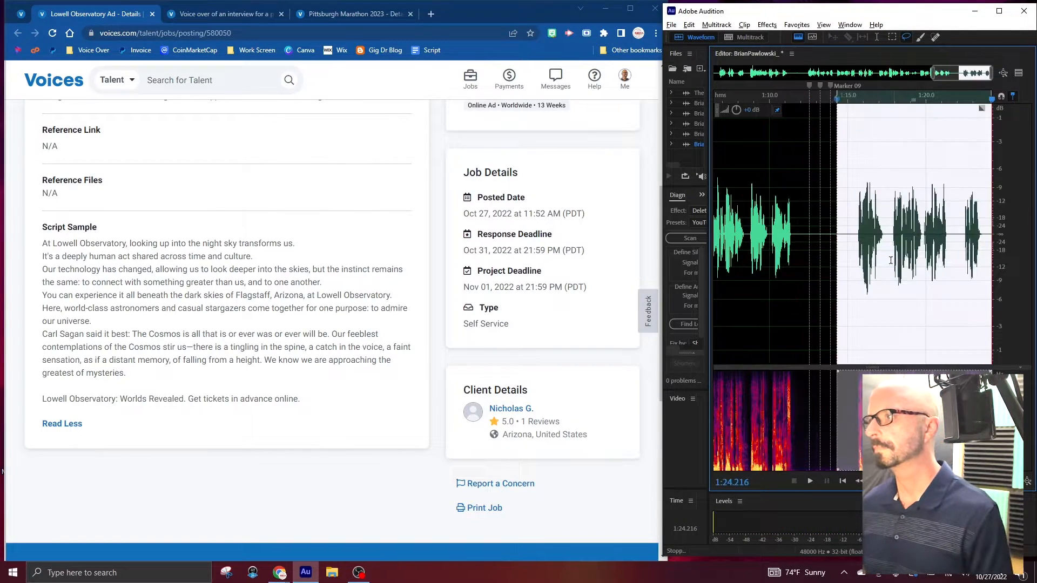
pyautogui.click(859, 231)
# Record the Lowell Observatory script again from just after Marker 09, adding a marker midway and three after the read.
pyautogui.click(834, 237)
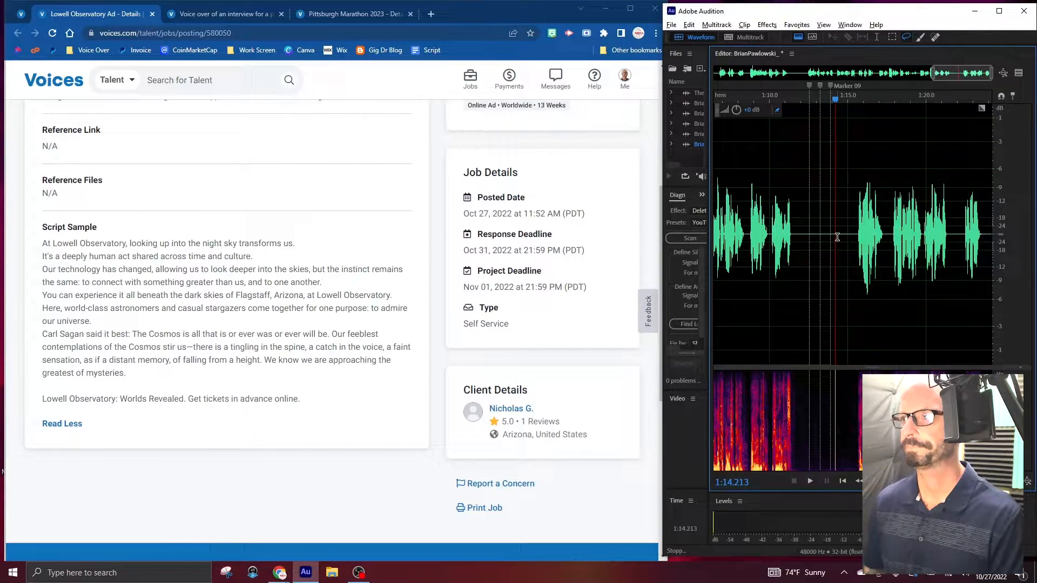
pyautogui.hotkey('shift', 'space')
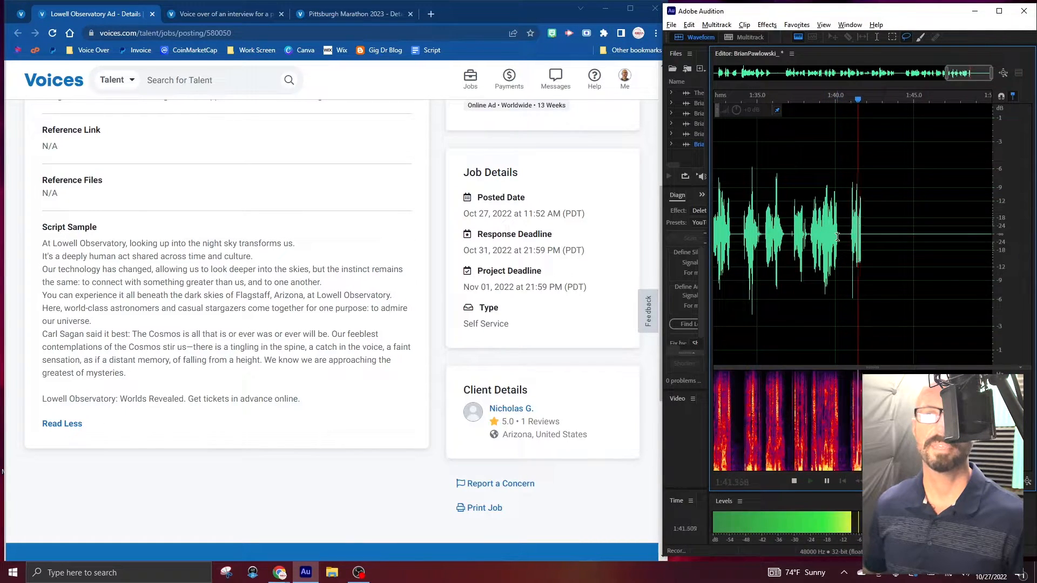
pyautogui.press('m')
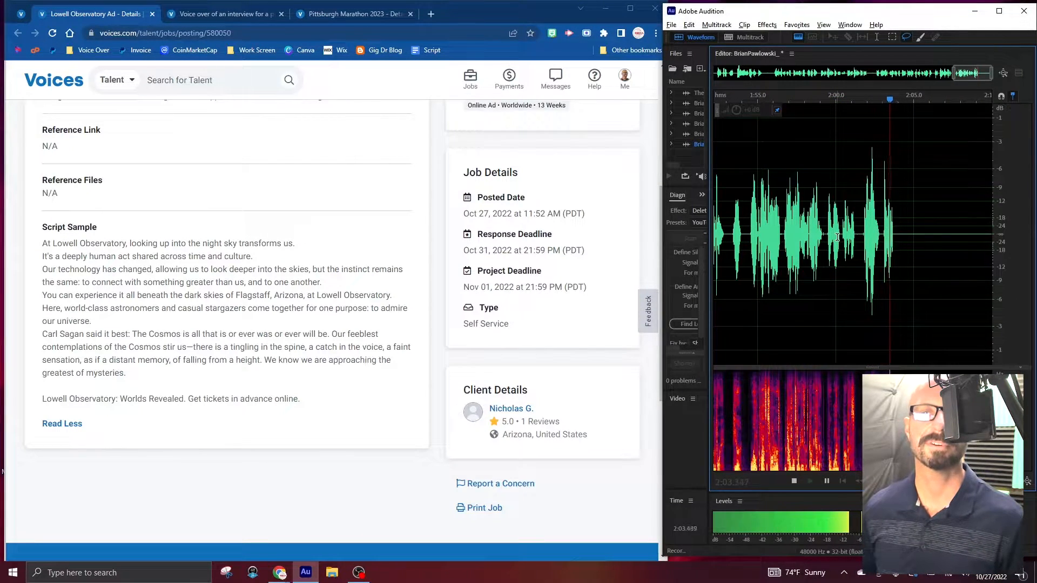
pyautogui.press('m')
pyautogui.press('m')
pyautogui.press('m')
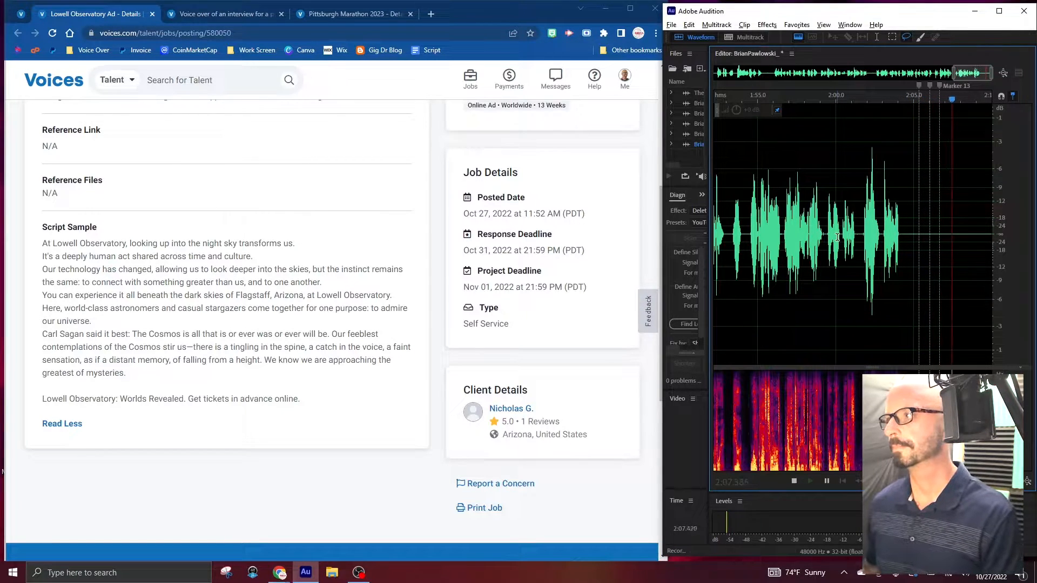
pyautogui.press('space')
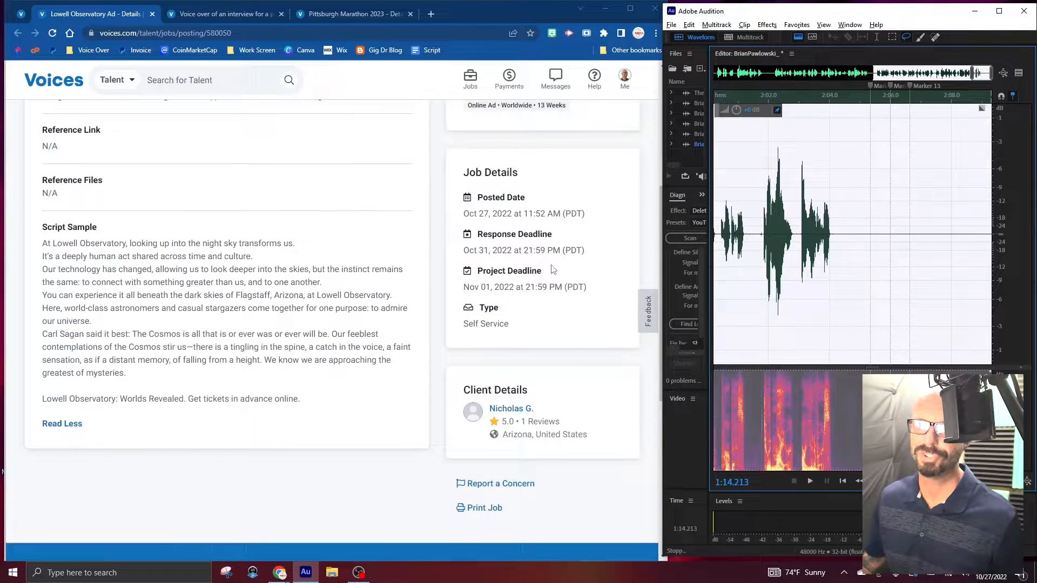
# Review the Lowell Observatory Ad requirements and script once more, clear the waveform selection, and close the posting.
pyautogui.scroll(5, 559, 261)
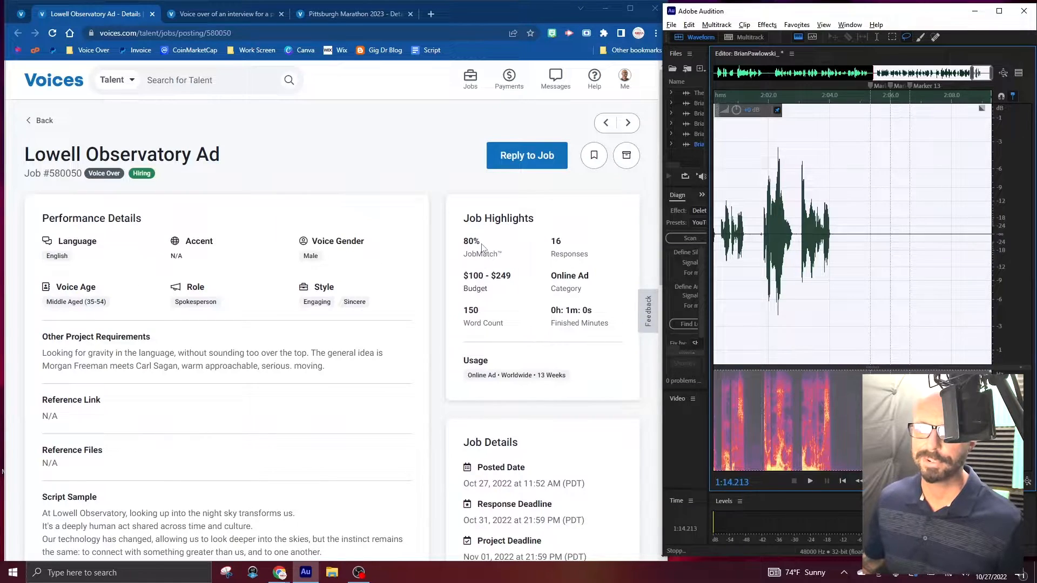
pyautogui.scroll(-4, 483, 247)
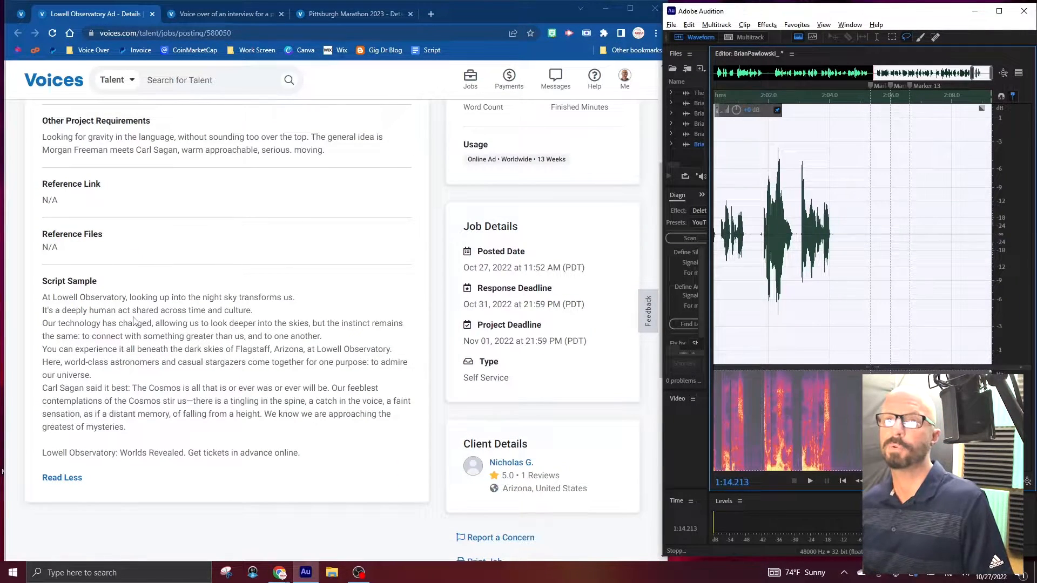
pyautogui.click(886, 240)
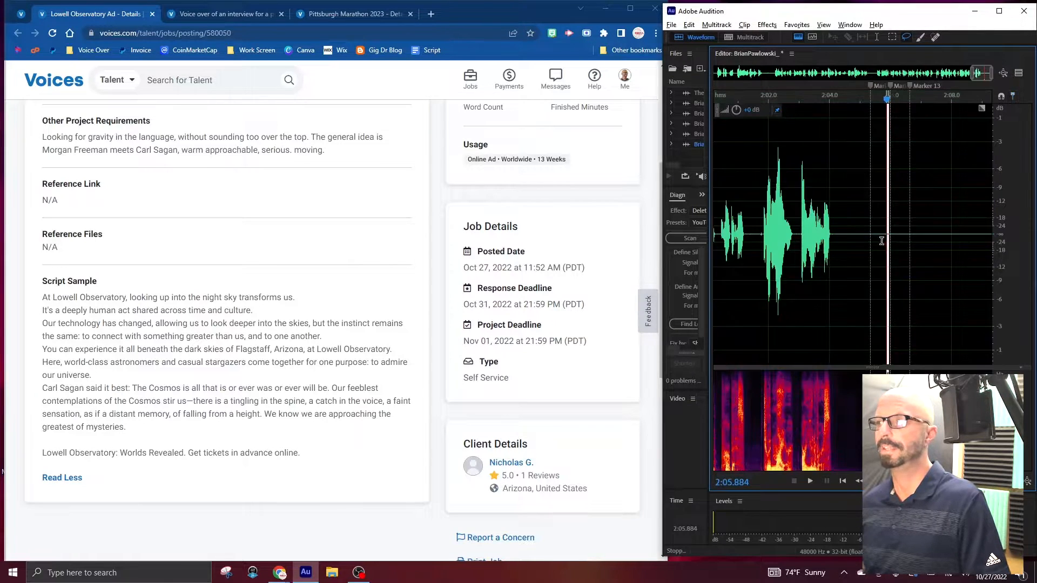
pyautogui.click(153, 14)
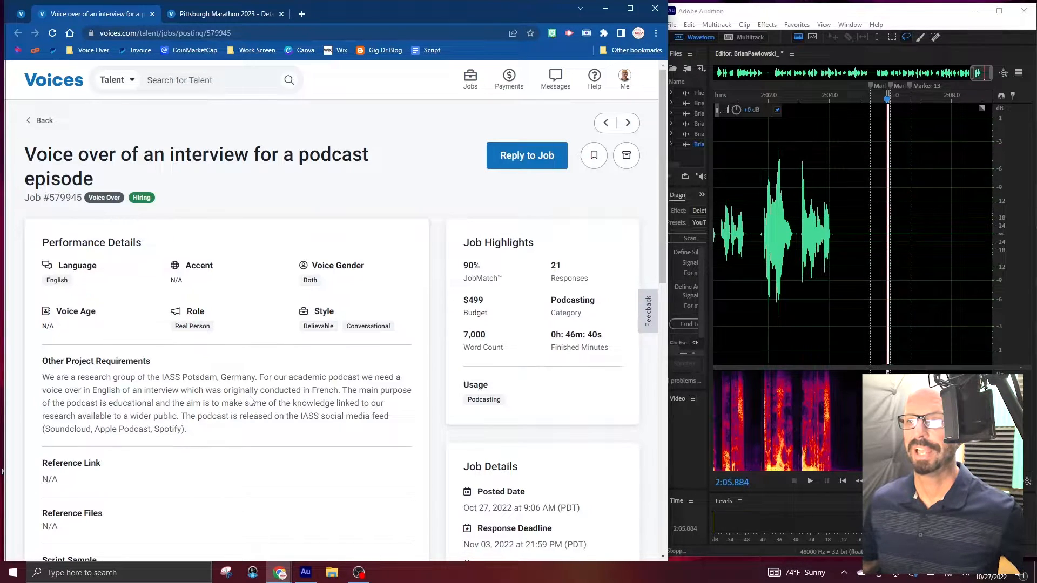
# Download the podcast interview job's script sample, look through the transcript in Word, and close the document.
pyautogui.scroll(-4, 250, 401)
pyautogui.click(295, 374)
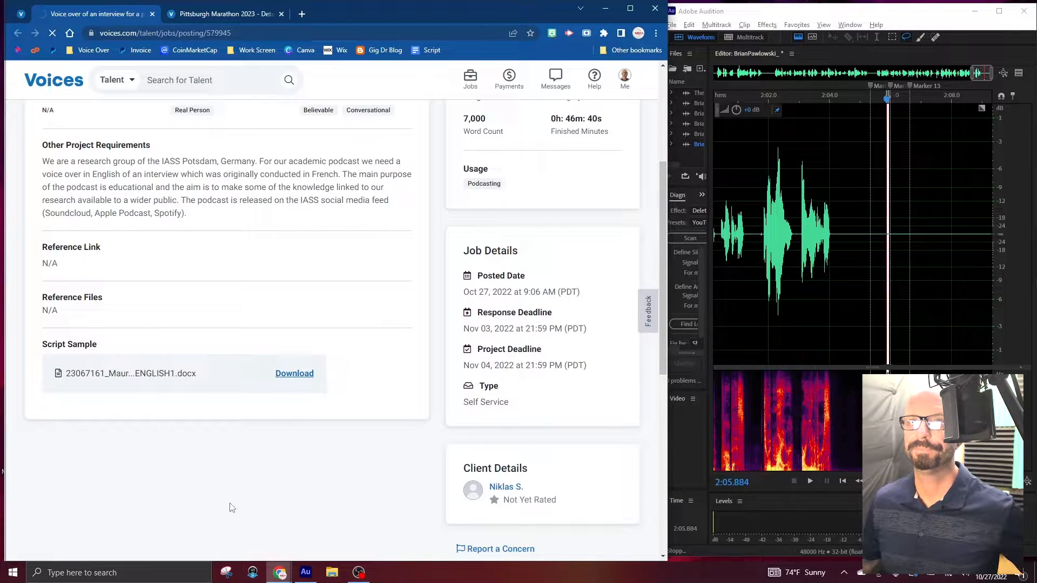
pyautogui.click(63, 540)
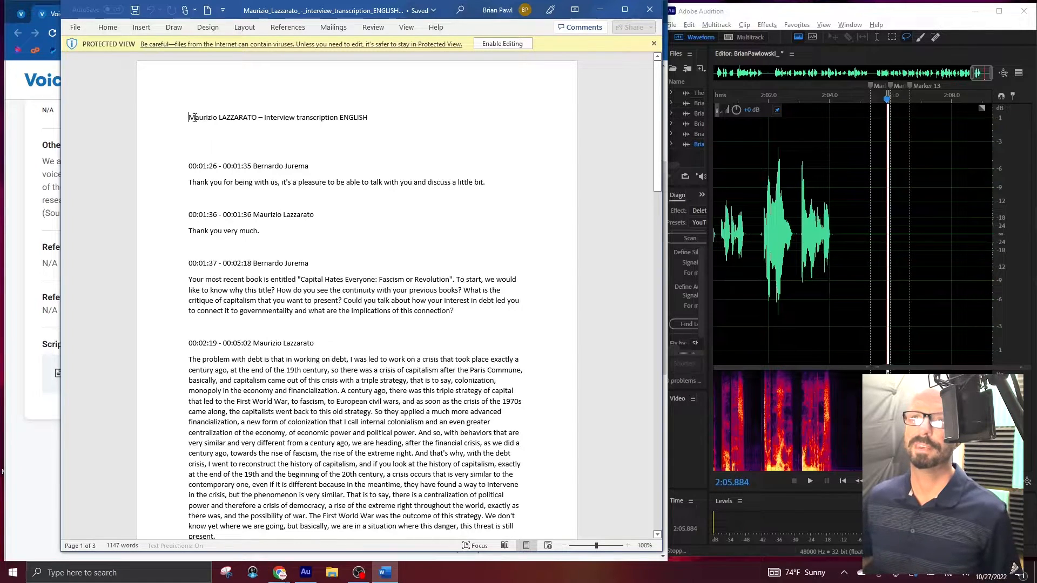
pyautogui.moveTo(258, 118); pyautogui.dragTo(188, 118)
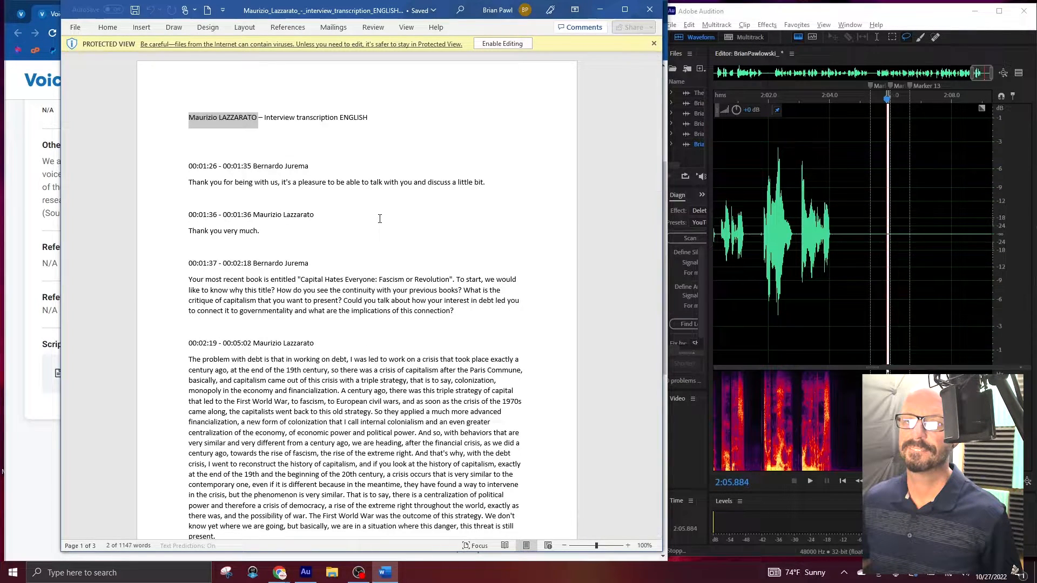
pyautogui.click(649, 9)
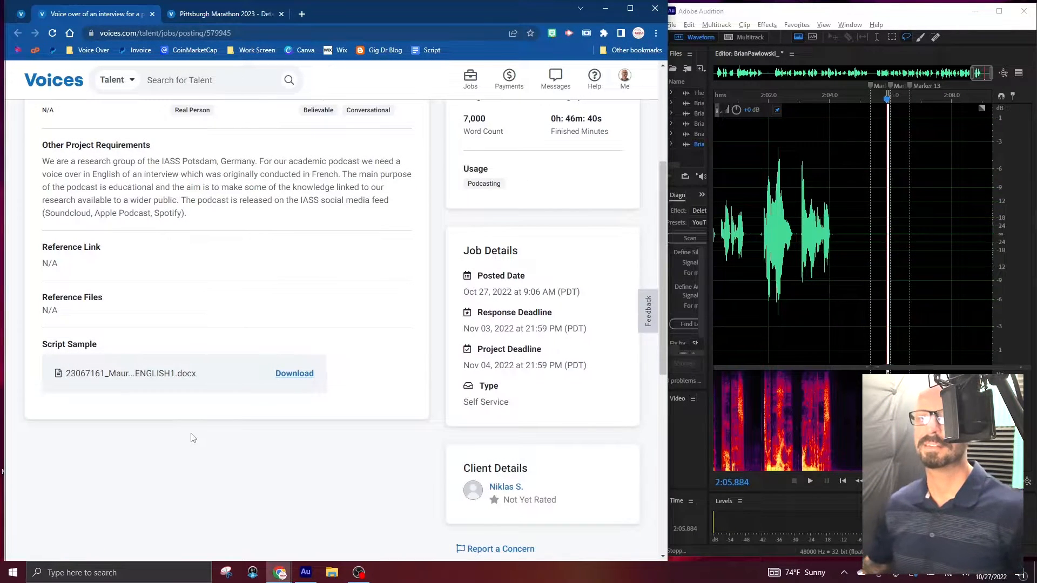
# Archive the podcast interview voice-over job and close its tab.
pyautogui.scroll(4, 223, 427)
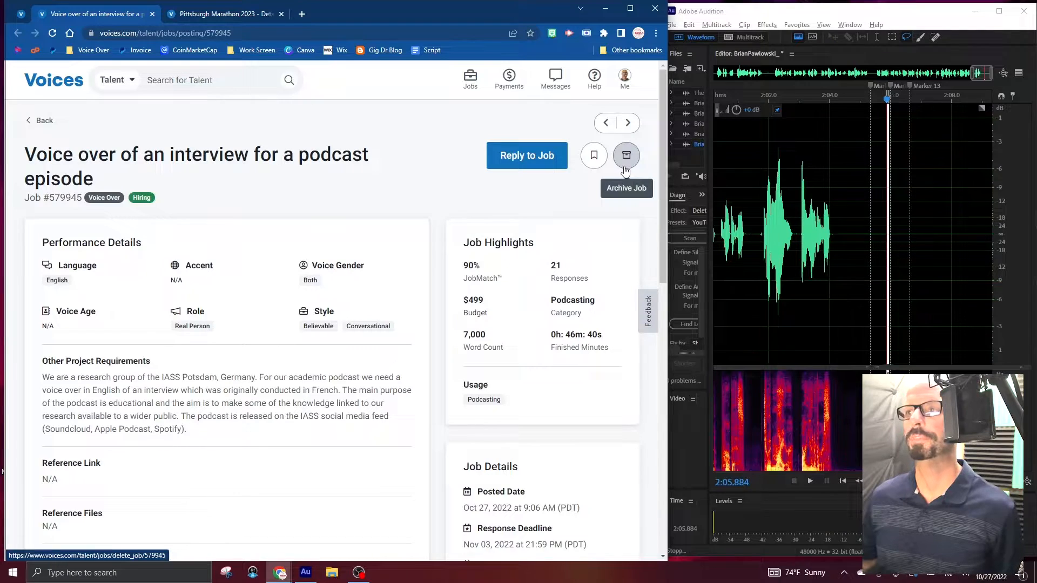
pyautogui.click(625, 171)
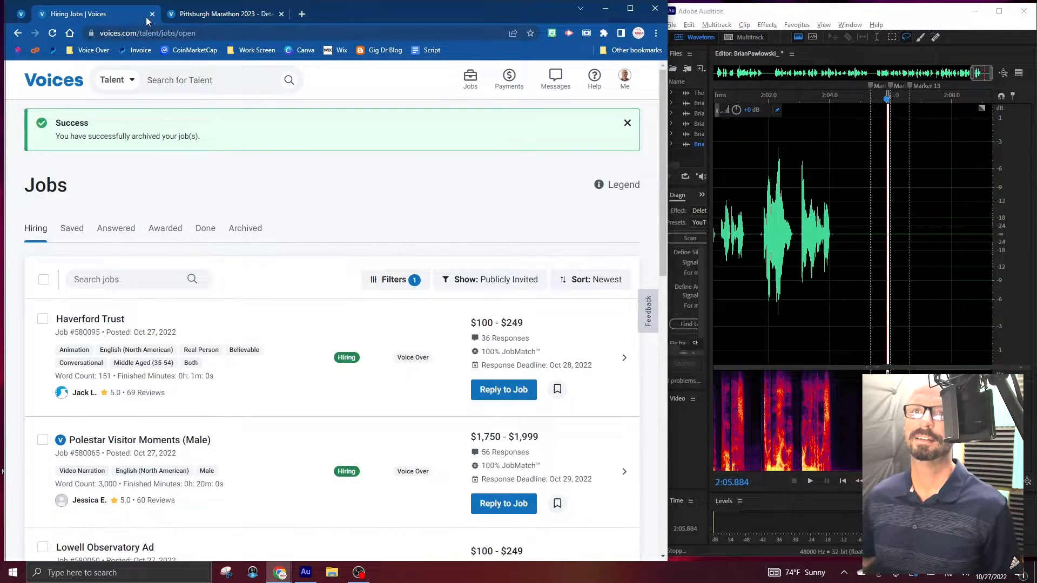
pyautogui.click(152, 15)
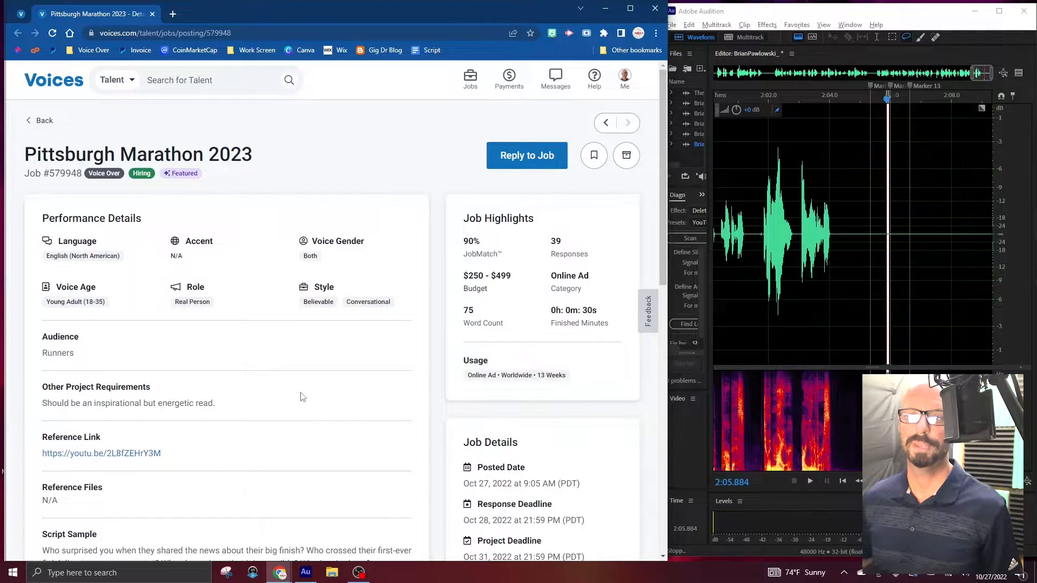
# Watch the start of the Pittsburgh Marathon 2023 reference video, close it, and expand the job's full script sample.
pyautogui.scroll(-3, 302, 397)
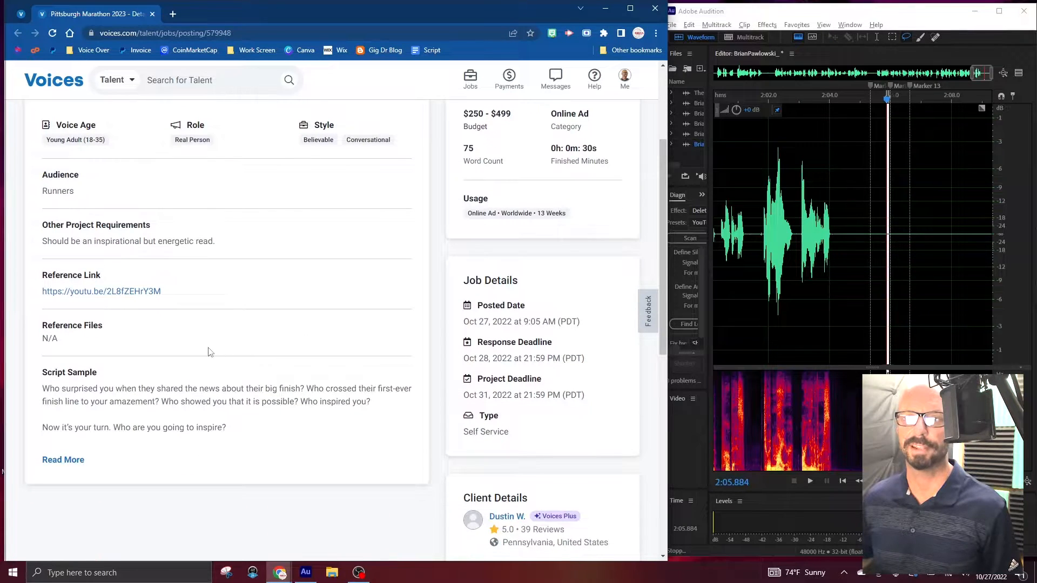
pyautogui.click(111, 293)
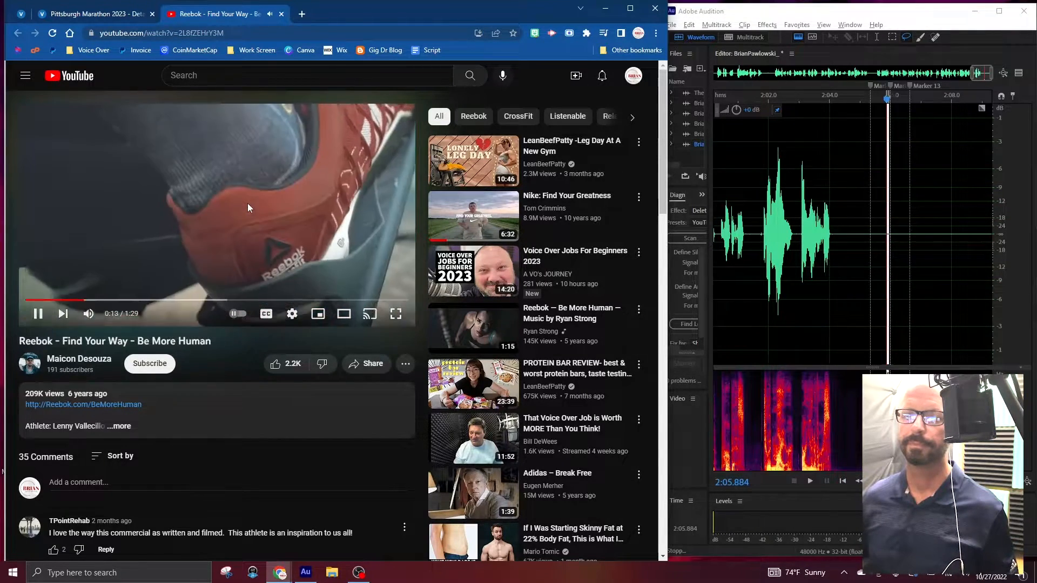
pyautogui.click(245, 205)
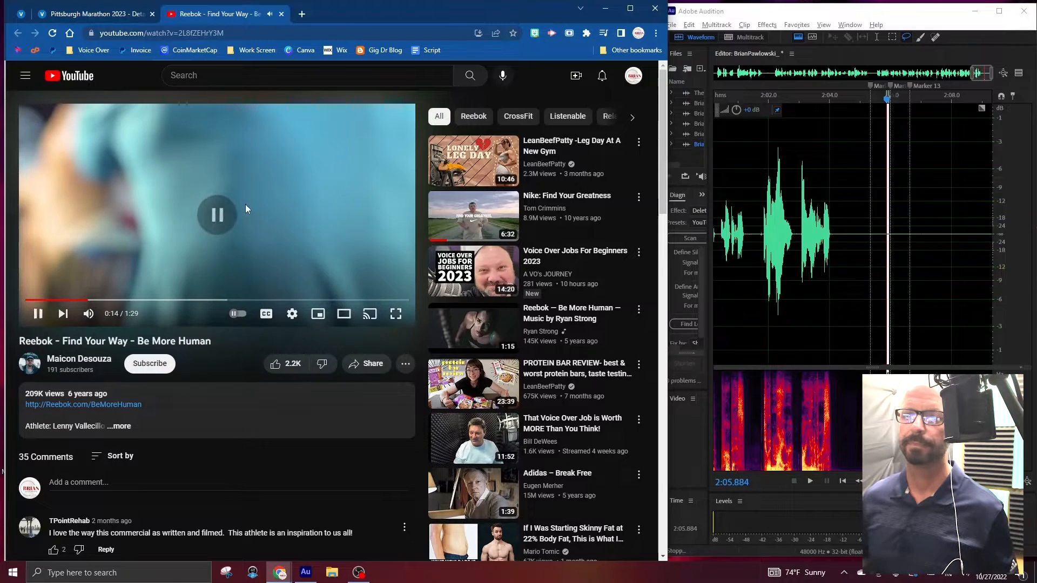
pyautogui.click(281, 14)
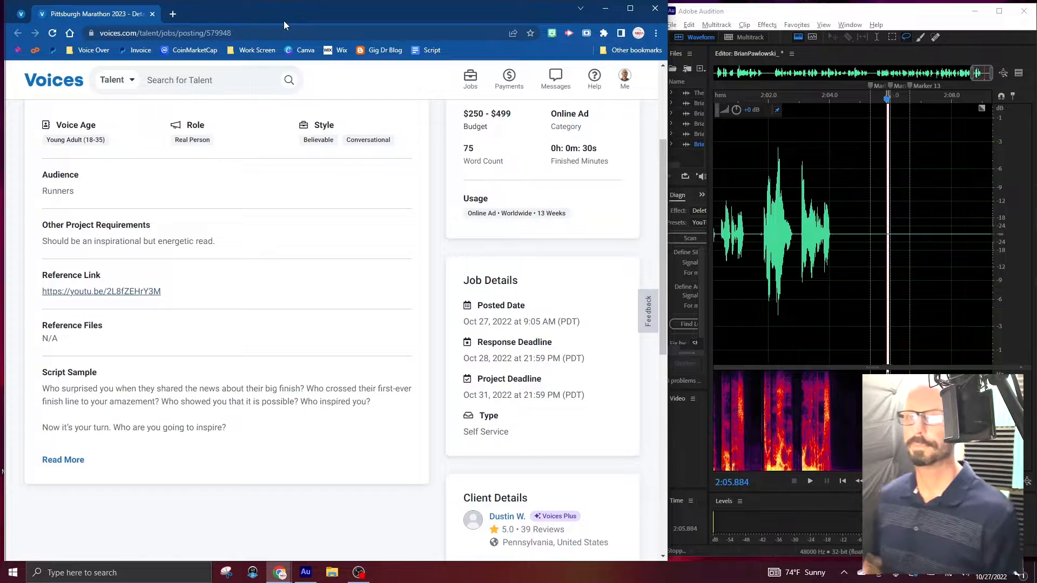
pyautogui.click(76, 460)
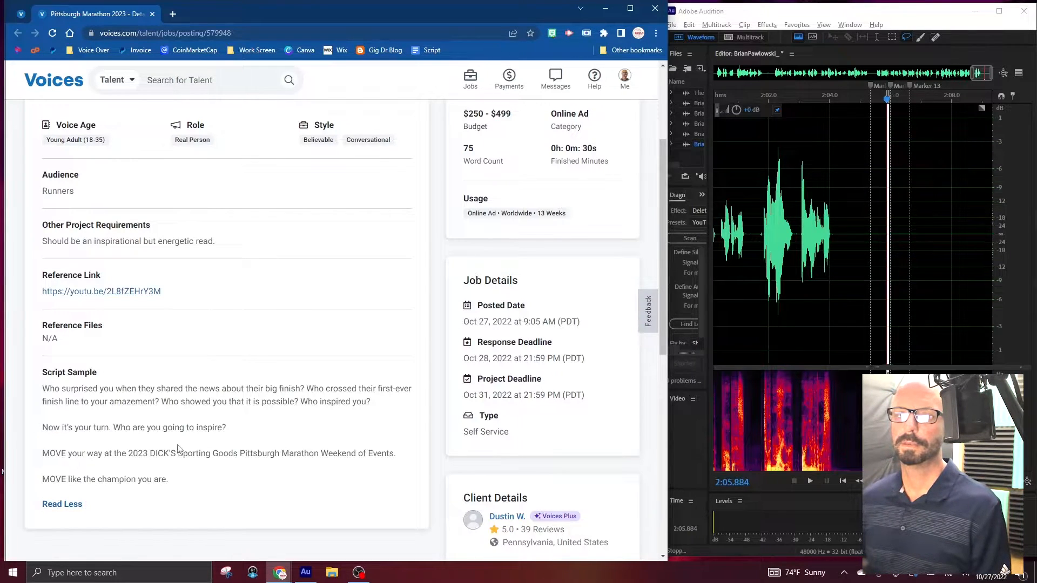
# Try recording the Pittsburgh Marathon script from just after Marker 13.
pyautogui.click(968, 269)
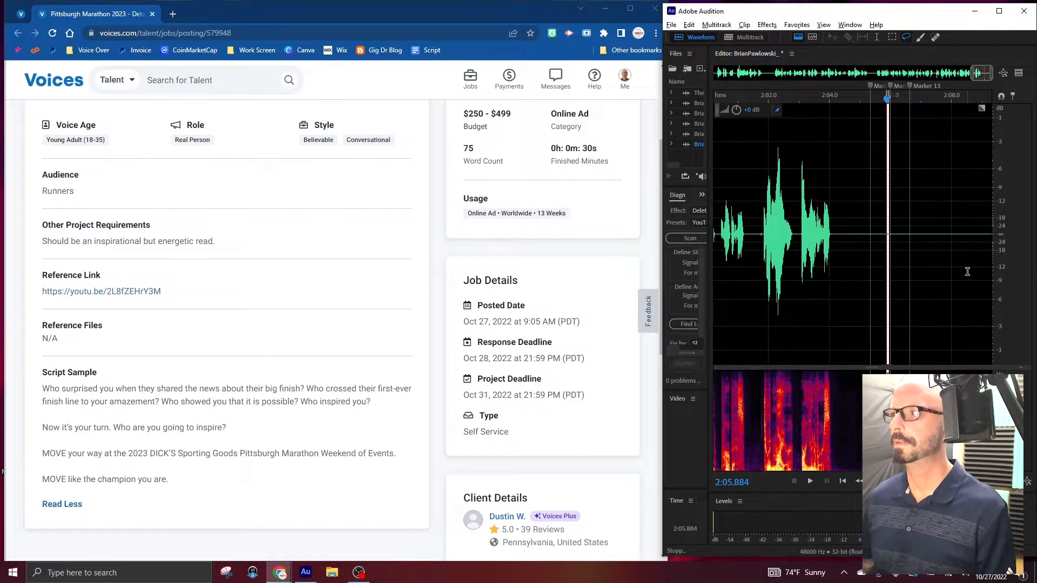
pyautogui.click(916, 236)
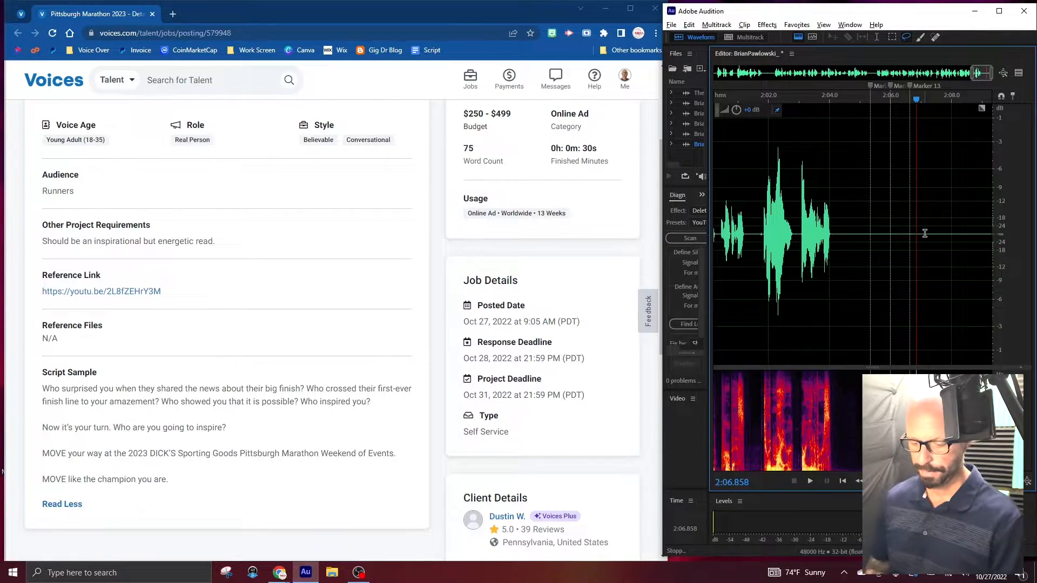
pyautogui.hotkey('shift', 'space')
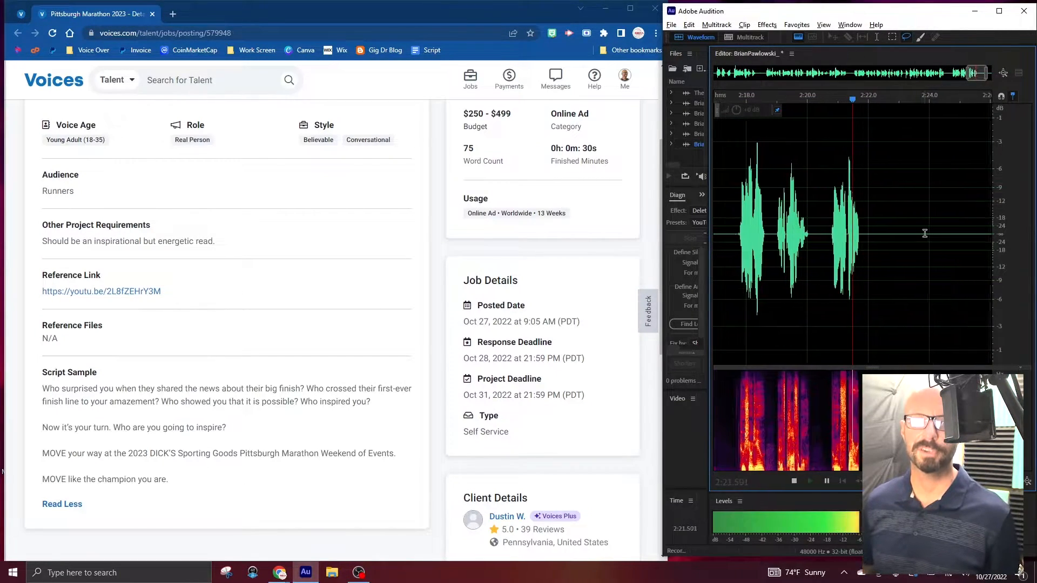
pyautogui.press('space')
pyautogui.scroll(-3, 924, 233)
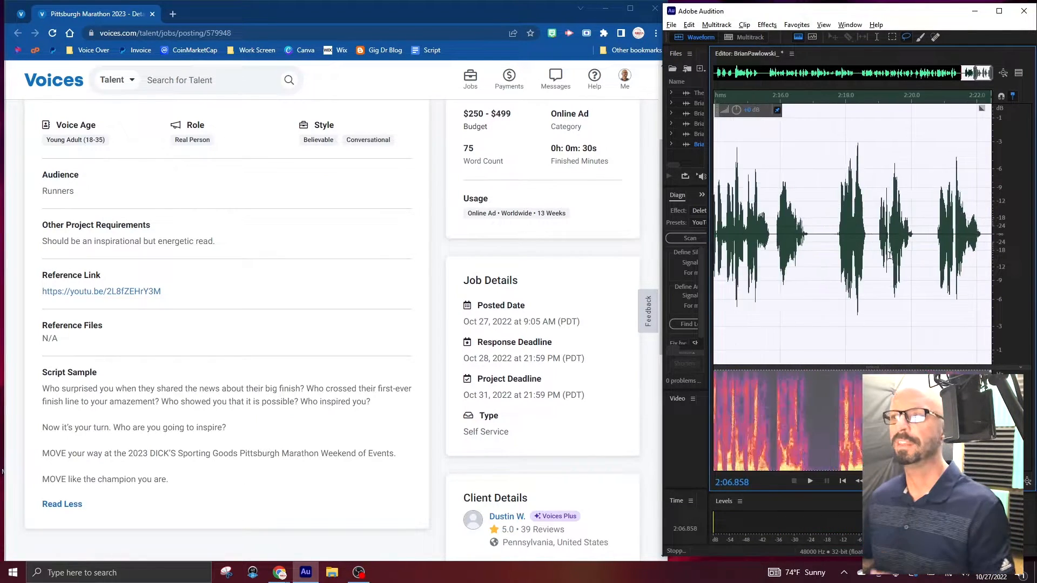
pyautogui.click(845, 252)
# Record the Pittsburgh Marathon script again from just after Marker 13, ending the take with three markers.
pyautogui.click(751, 236)
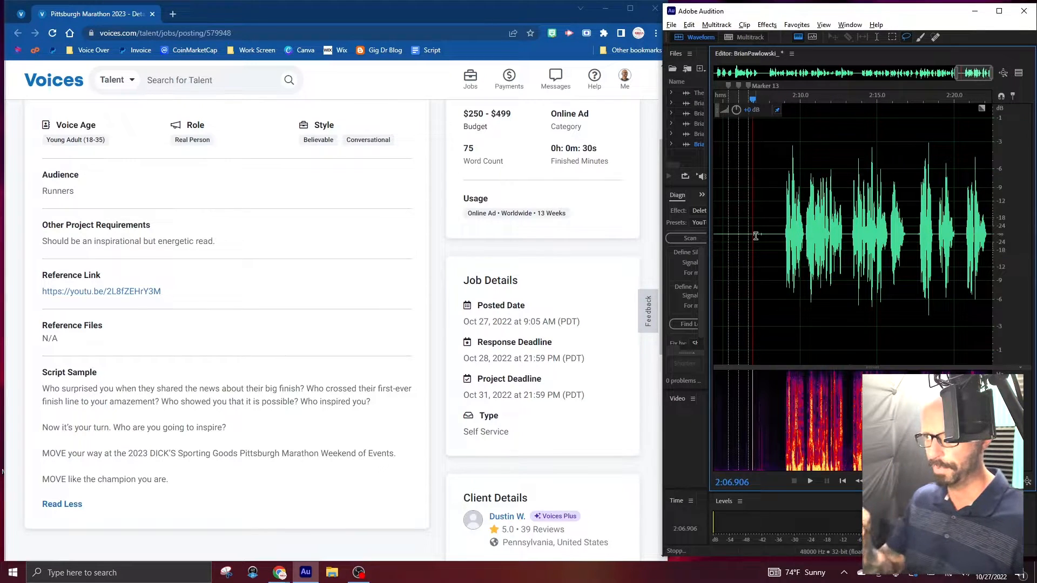
pyautogui.hotkey('shift', 'space')
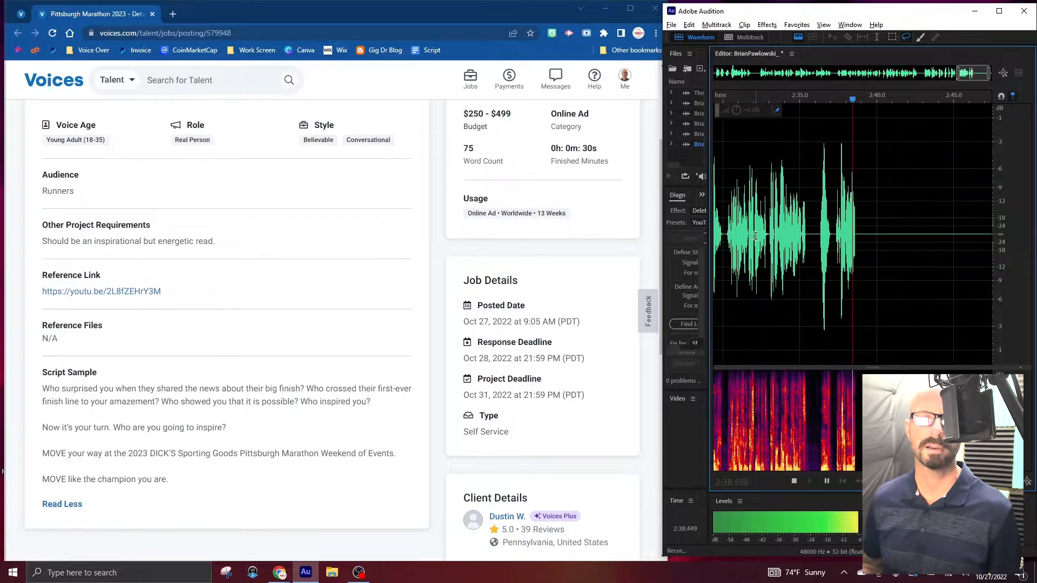
pyautogui.press('m')
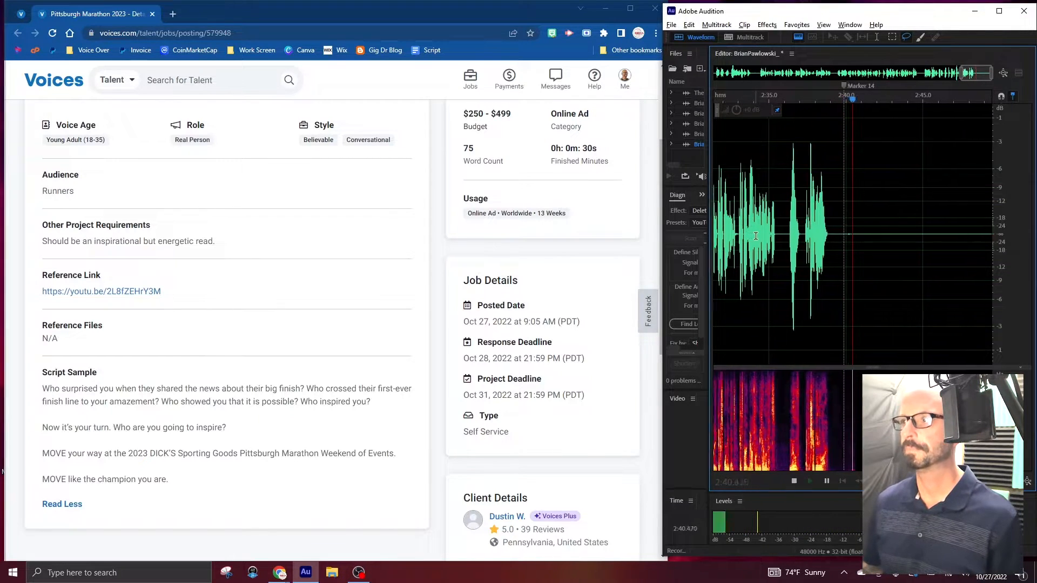
pyautogui.press('m')
pyautogui.press('m')
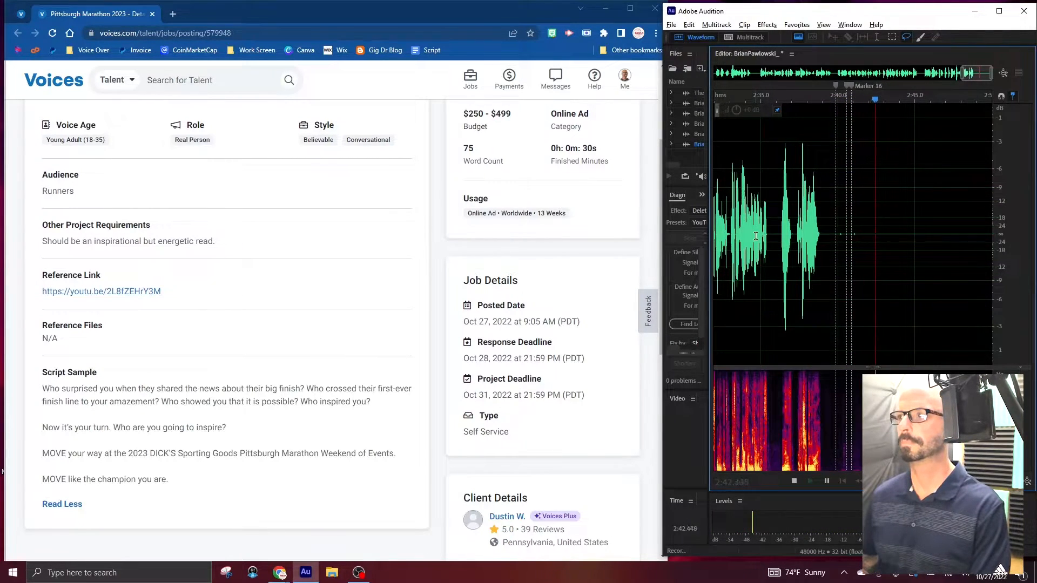
pyautogui.press('space')
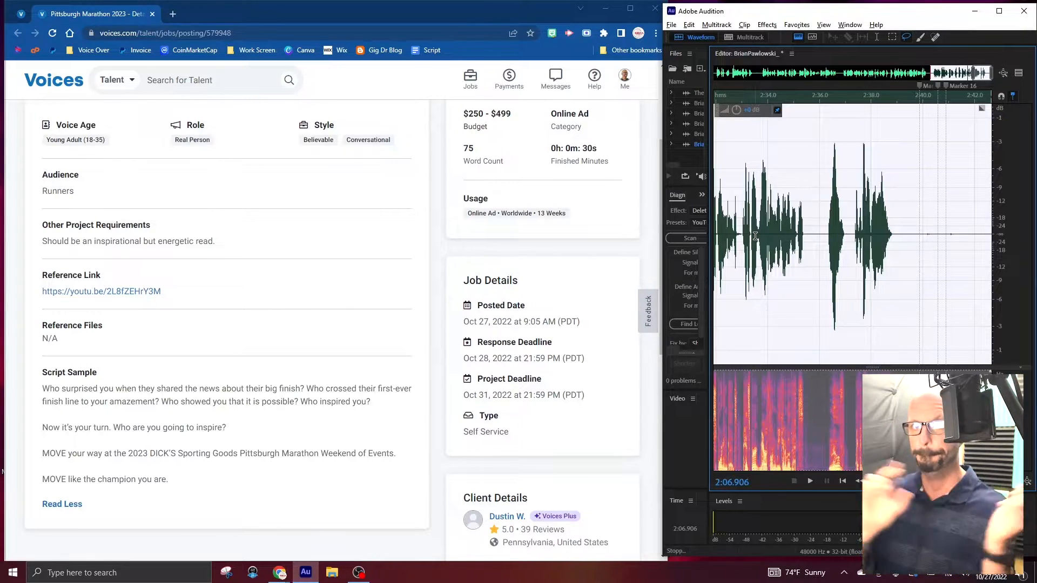
# Cut the audition between Marker 03 and Marker 09 from the long recording and move it into the first empty audition file.
pyautogui.click(801, 236)
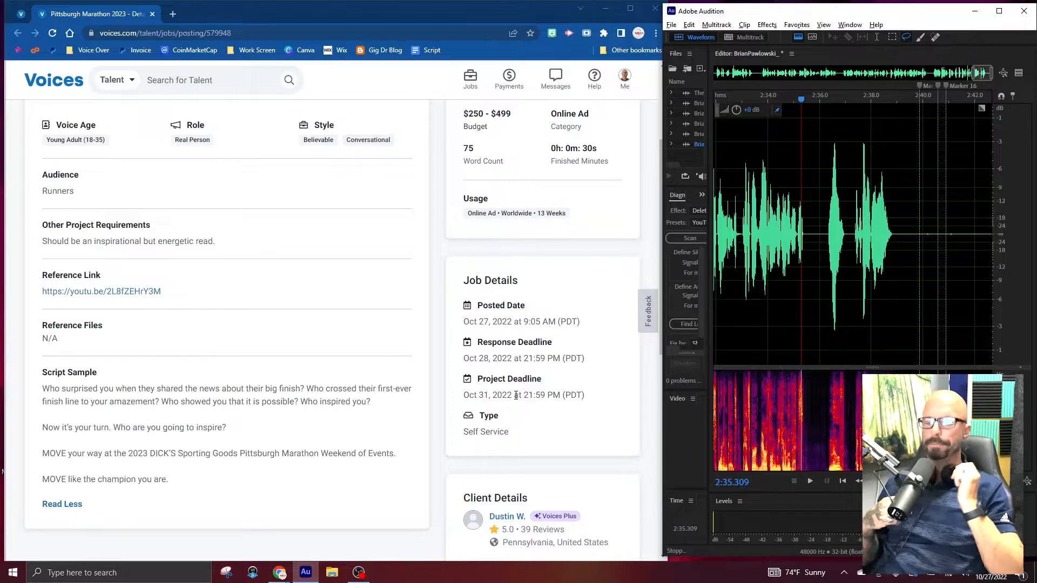
pyautogui.click(840, 290)
pyautogui.hotkey('ctrl', '\\')
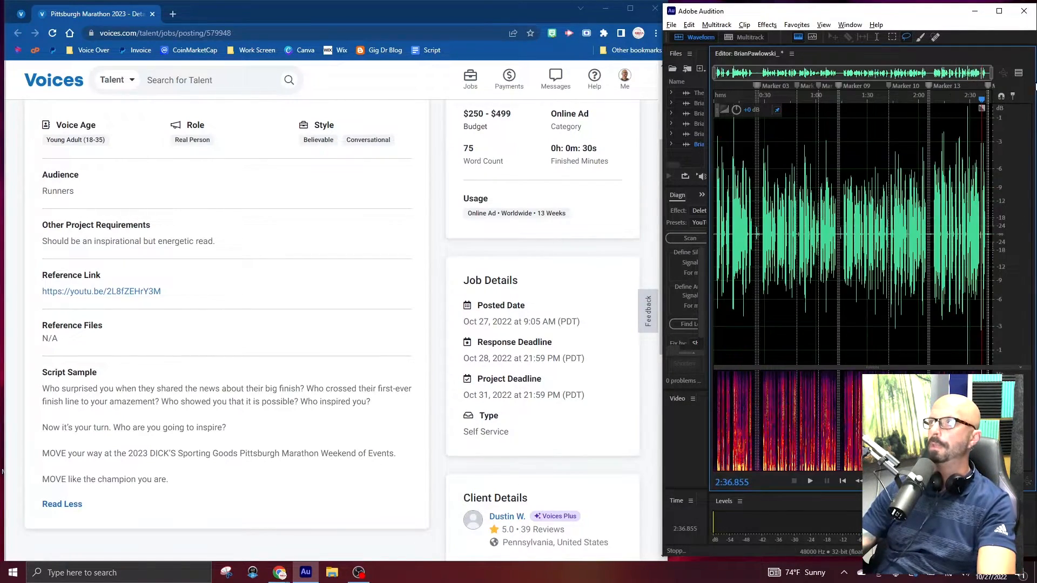
pyautogui.click(999, 11)
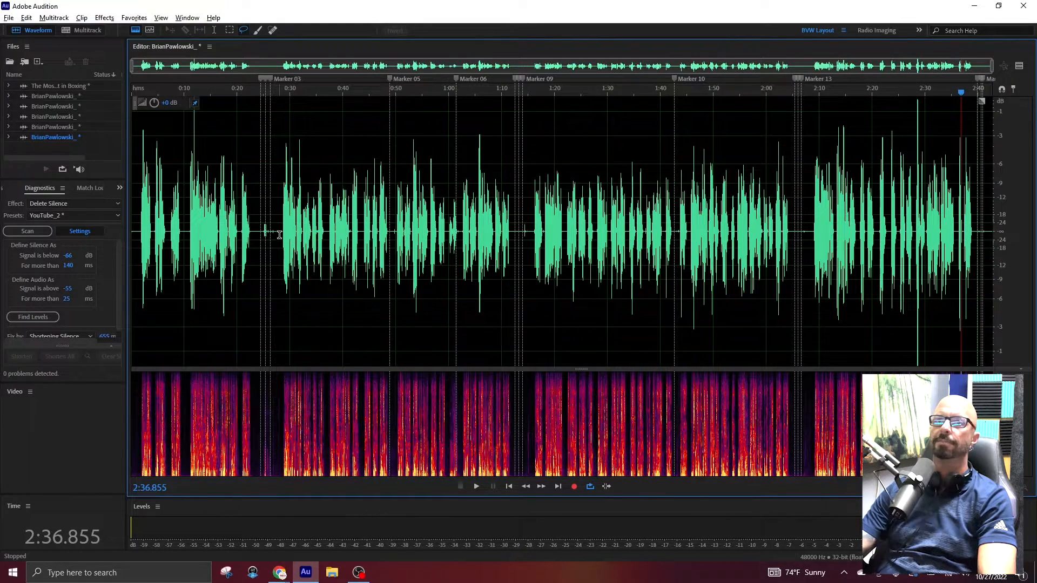
pyautogui.moveTo(279, 232); pyautogui.dragTo(531, 263)
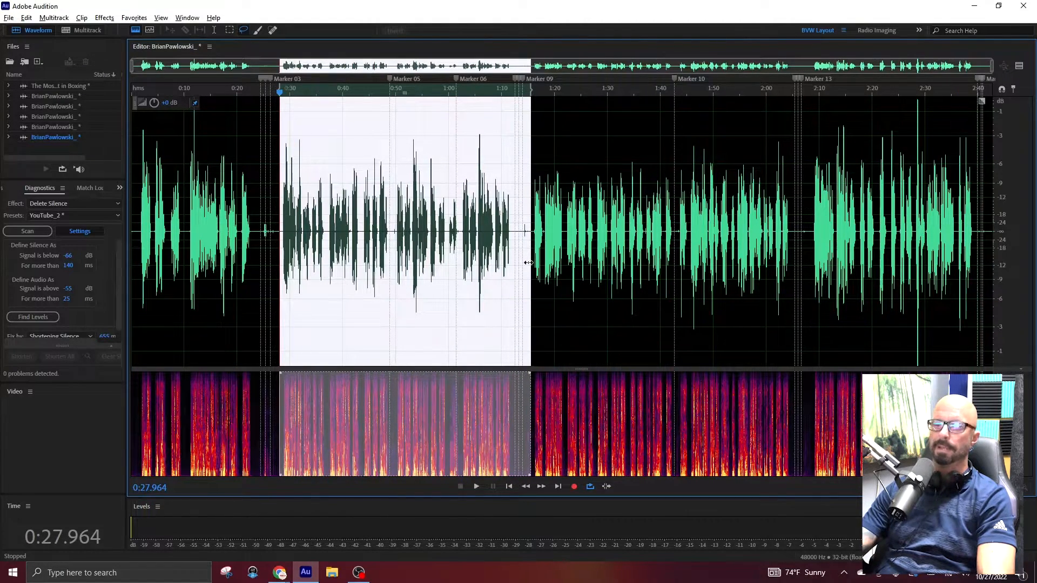
pyautogui.hotkey('ctrl', 'x')
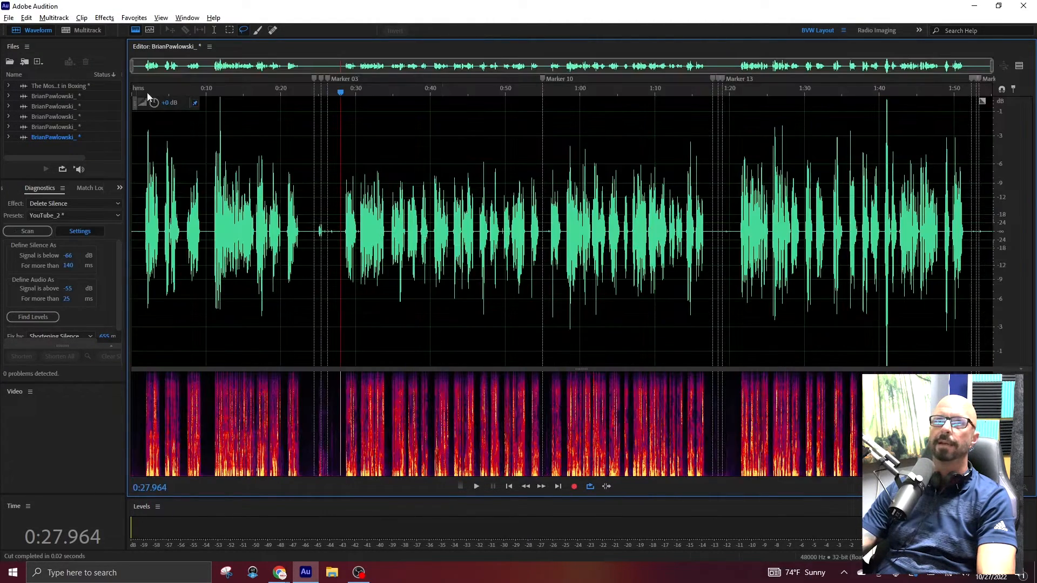
pyautogui.doubleClick(88, 100)
pyautogui.moveTo(58, 138)
pyautogui.mouseDown()
pyautogui.moveTo(71, 150)
pyautogui.moveTo(60, 133)
pyautogui.mouseUp()
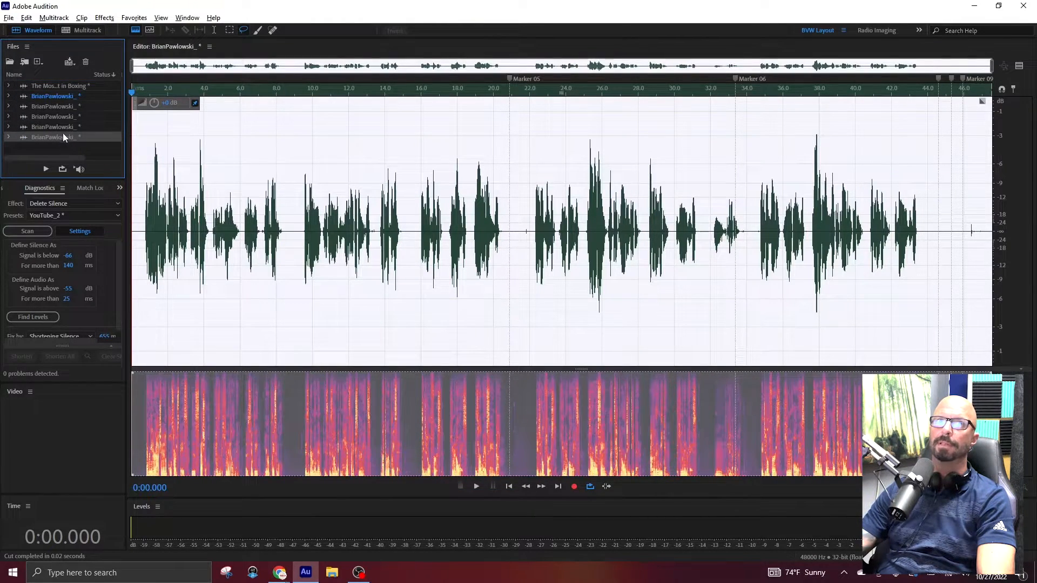
pyautogui.doubleClick(64, 137)
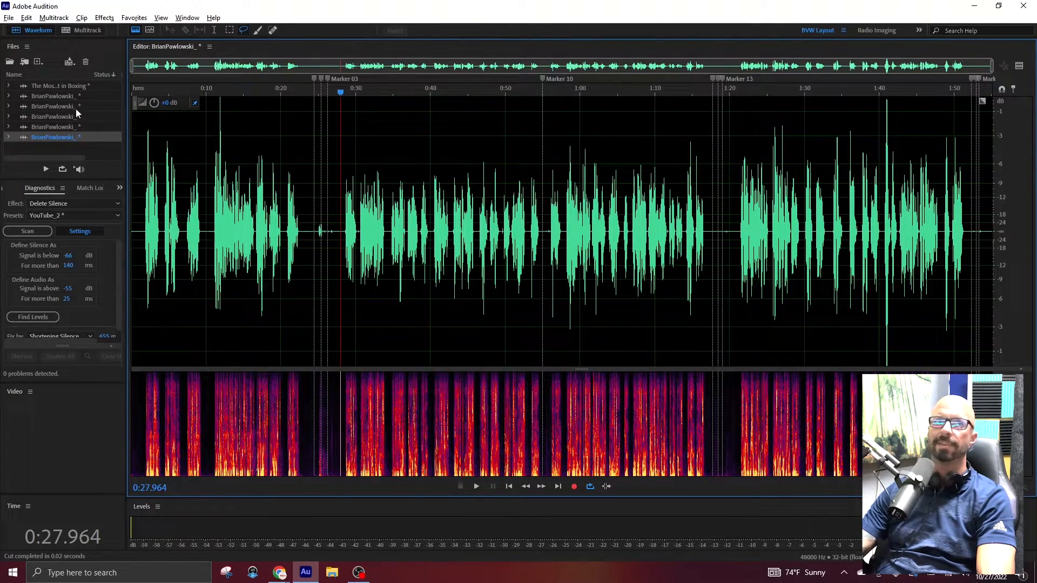
pyautogui.doubleClick(86, 96)
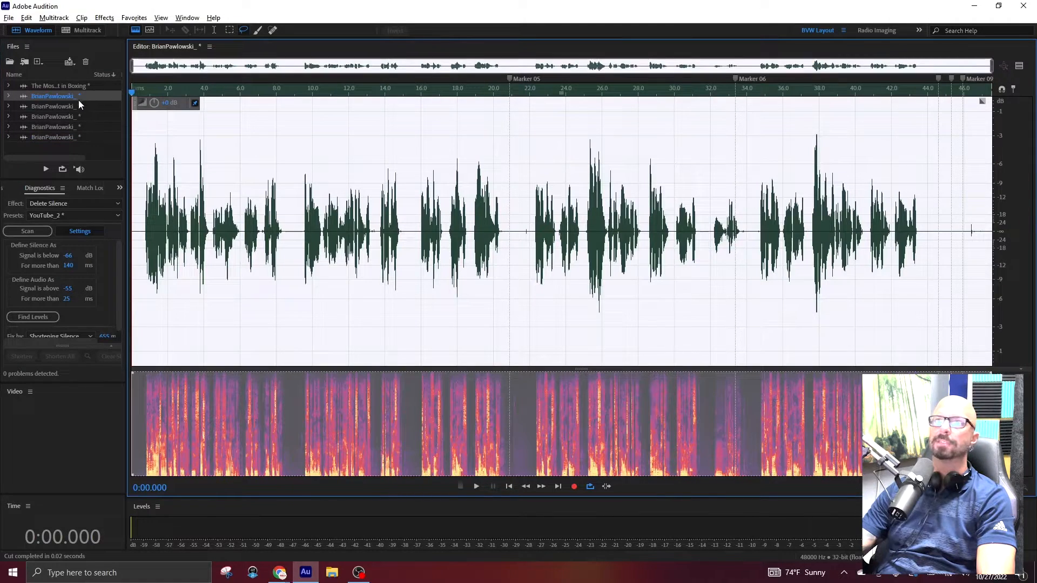
# Cut the audition containing Marker 10, up to just past Marker 13, from the long recording and move it into the third audition file.
pyautogui.doubleClick(89, 136)
pyautogui.click(383, 252)
pyautogui.moveTo(339, 231); pyautogui.dragTo(734, 251)
pyautogui.press('Delete')
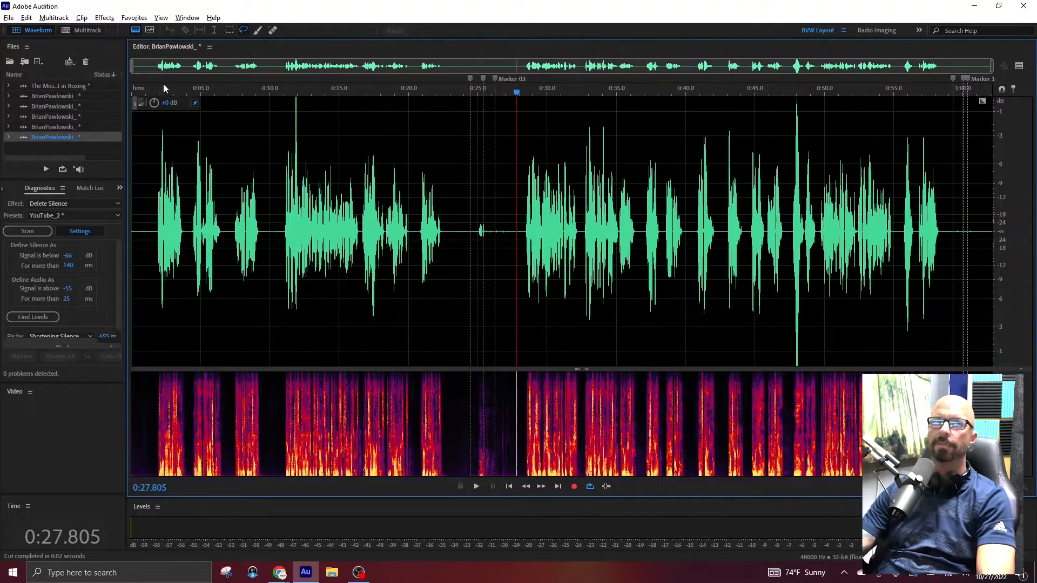
pyautogui.doubleClick(91, 116)
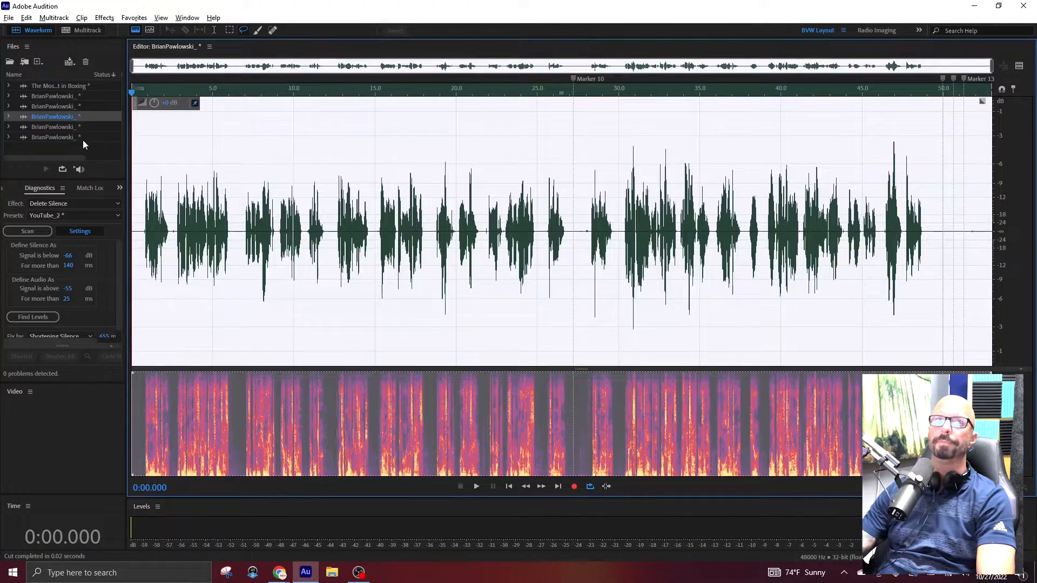
# Cut everything after Marker 03 from the remaining recording and move it into the fourth audition file.
pyautogui.doubleClick(85, 137)
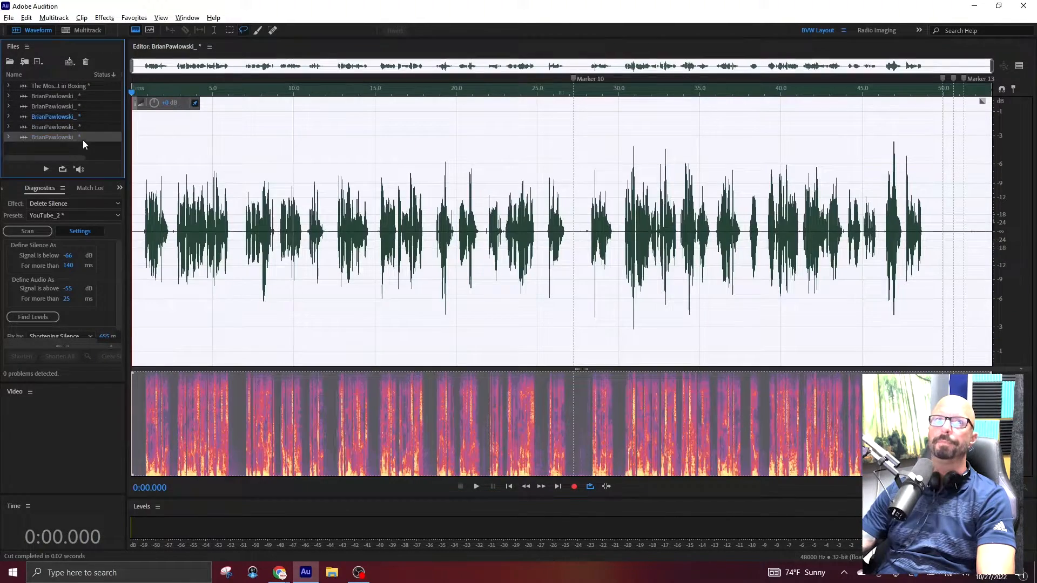
pyautogui.hotkey('shift', 'End')
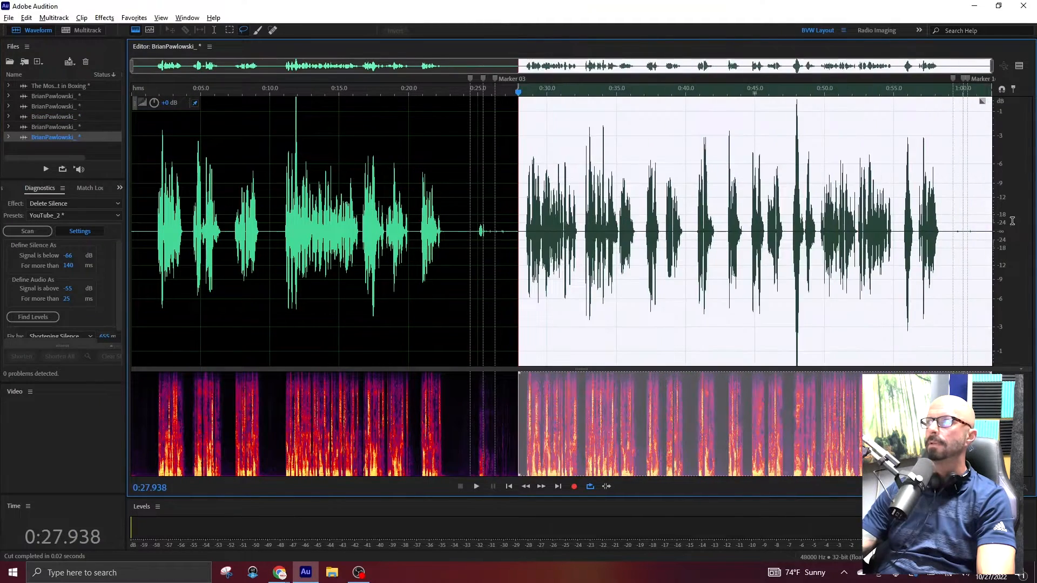
pyautogui.press('Delete')
pyautogui.doubleClick(92, 128)
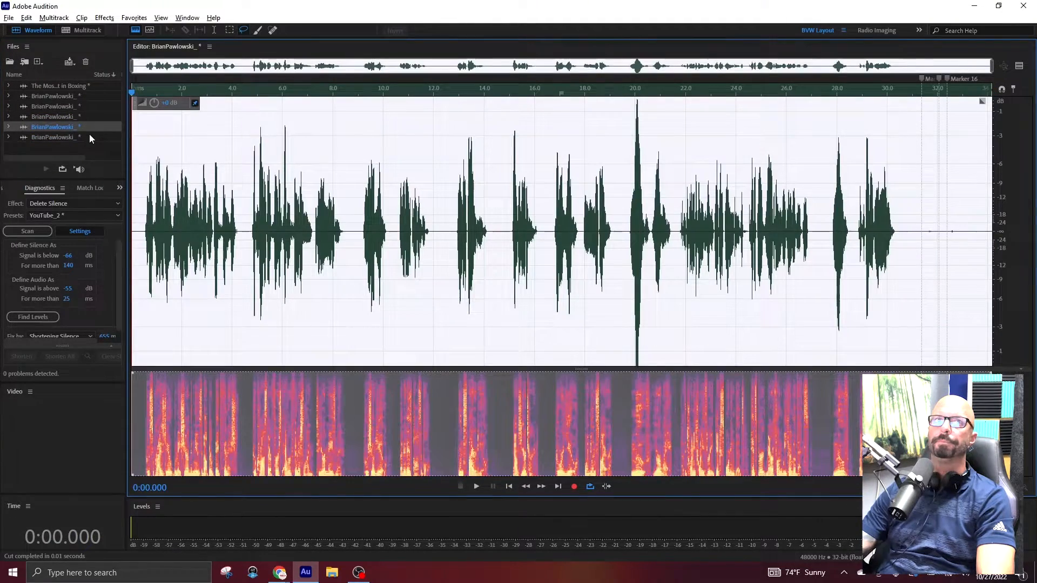
# Return to the original recording, briefly preview its opening, and trim the excess audio after the last words and before the first.
pyautogui.doubleClick(89, 137)
pyautogui.click(142, 191)
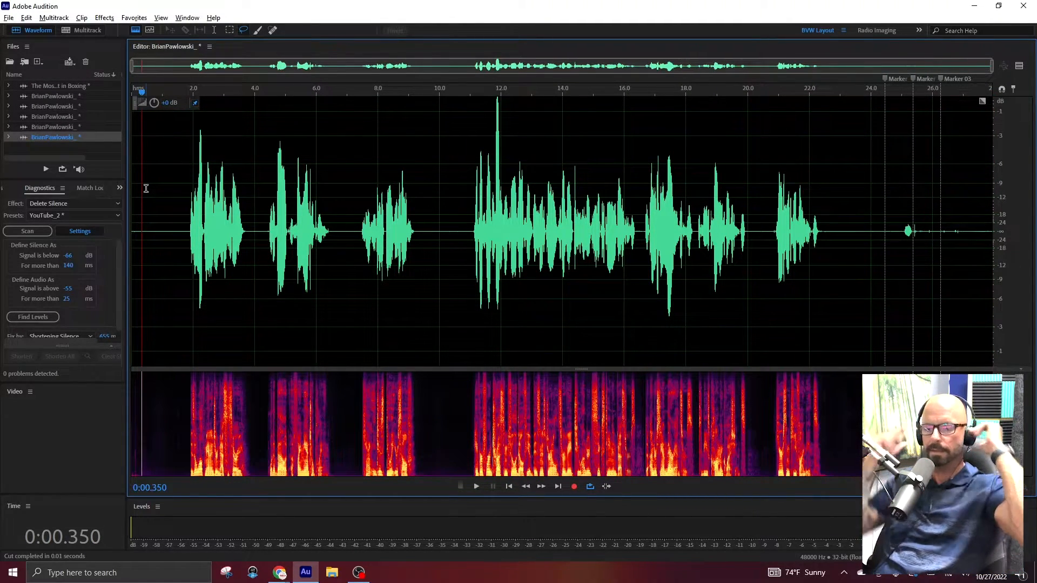
pyautogui.click(188, 235)
pyautogui.press('space')
pyautogui.press('space')
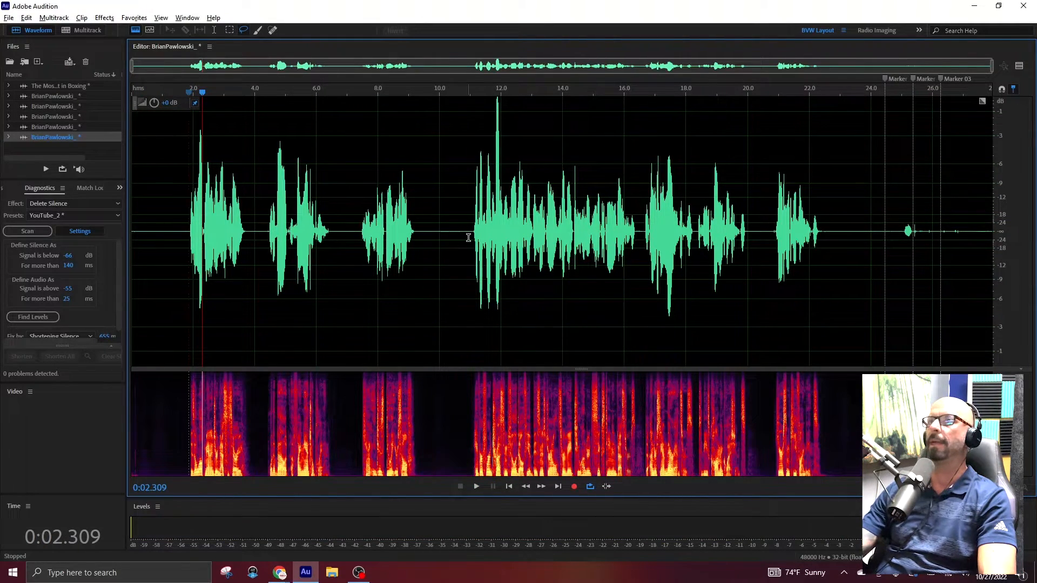
pyautogui.moveTo(848, 232); pyautogui.dragTo(993, 232)
pyautogui.press('Delete')
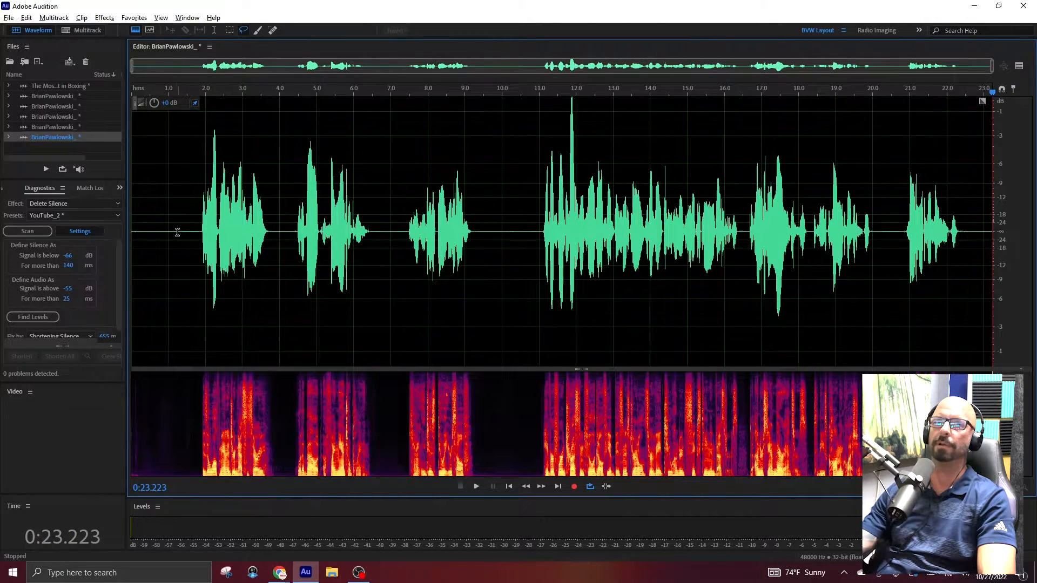
pyautogui.moveTo(174, 232); pyautogui.dragTo(27, 230)
pyautogui.press('Delete')
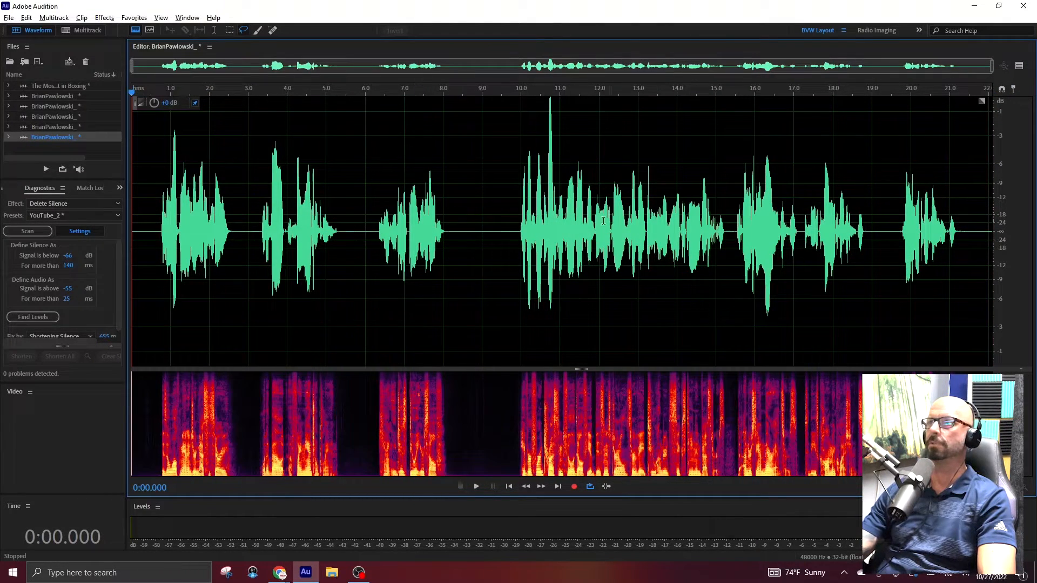
# Normalize the trimmed take, lower the loud peak at about 10.7 s, and normalize the whole take again.
pyautogui.press('F1')
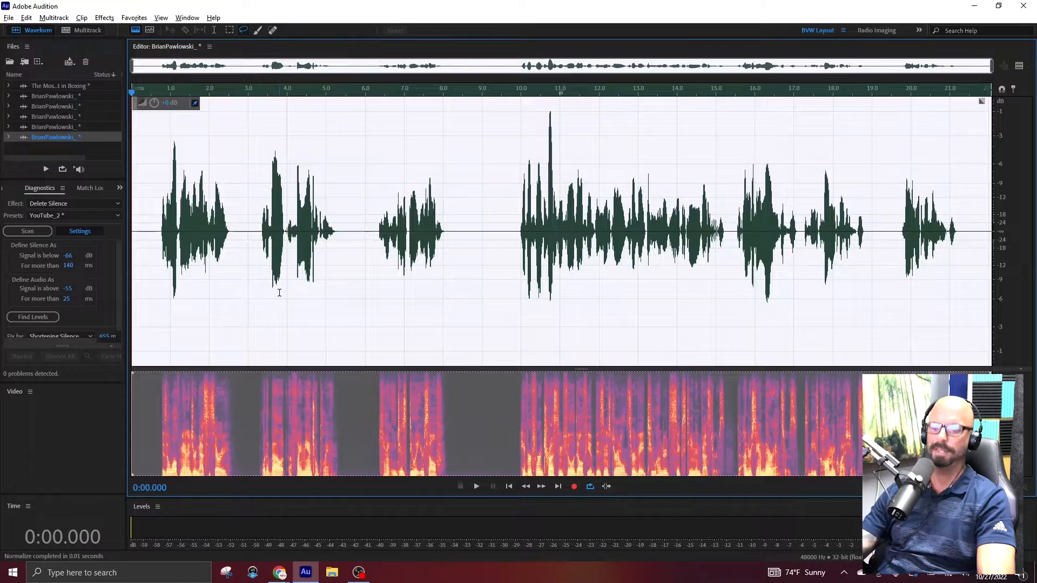
pyautogui.click(549, 137)
pyautogui.scroll(5, 555, 185)
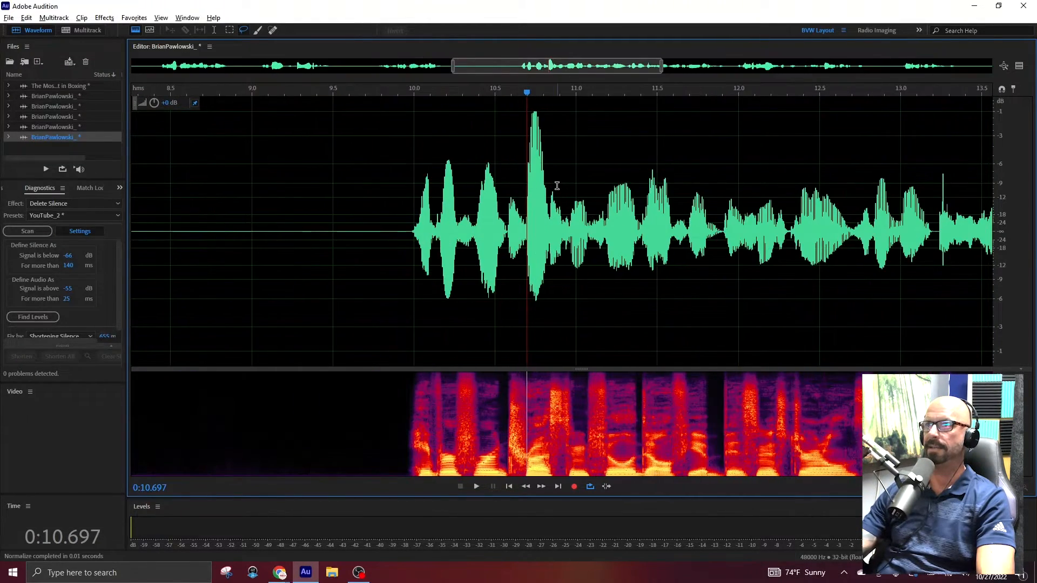
pyautogui.moveTo(610, 226); pyautogui.dragTo(520, 227)
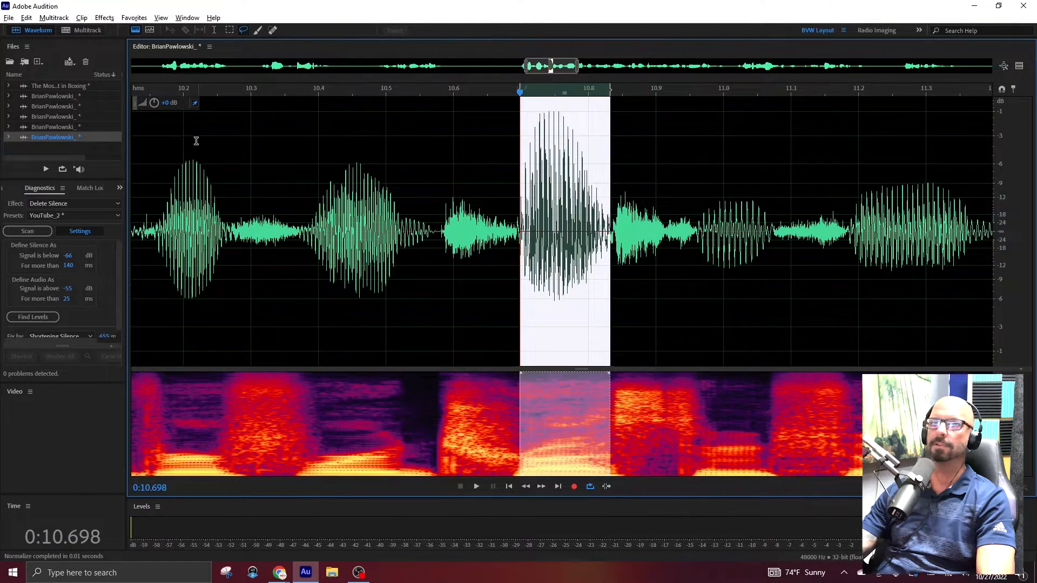
pyautogui.moveTo(154, 103); pyautogui.dragTo(156, 121)
pyautogui.press('space')
pyautogui.press('\\')
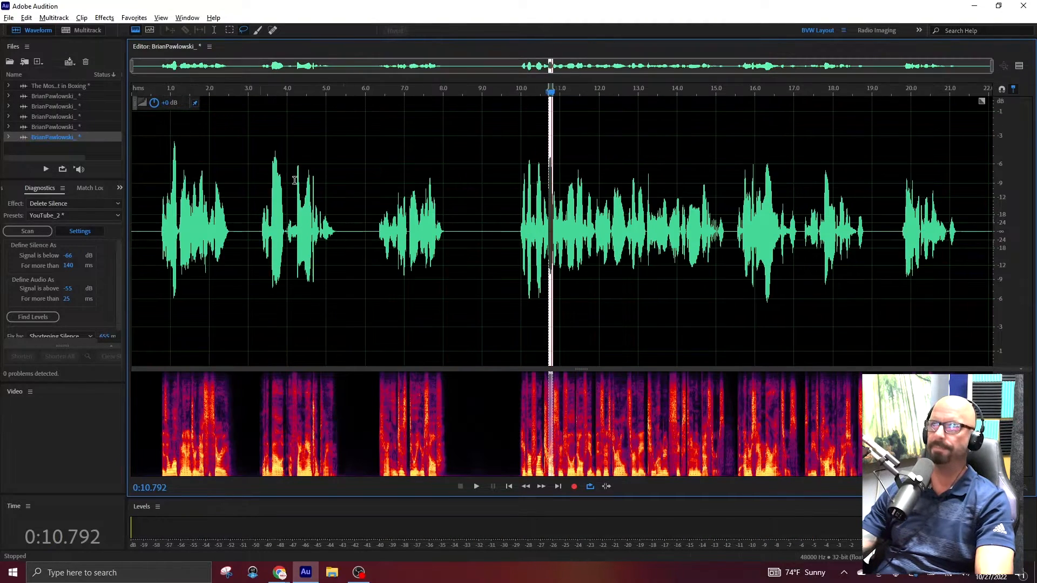
pyautogui.click(491, 251)
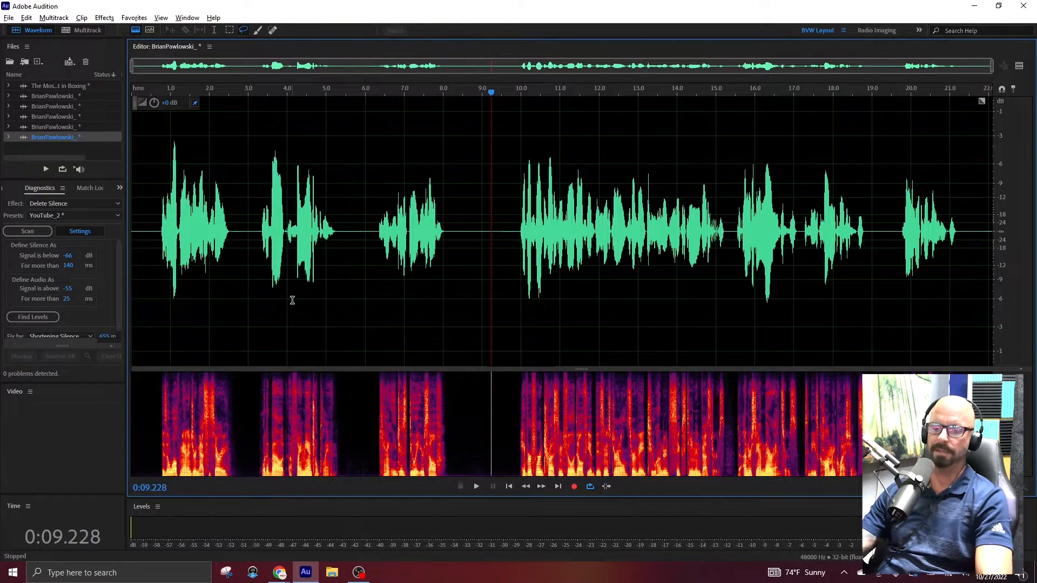
pyautogui.press('n')
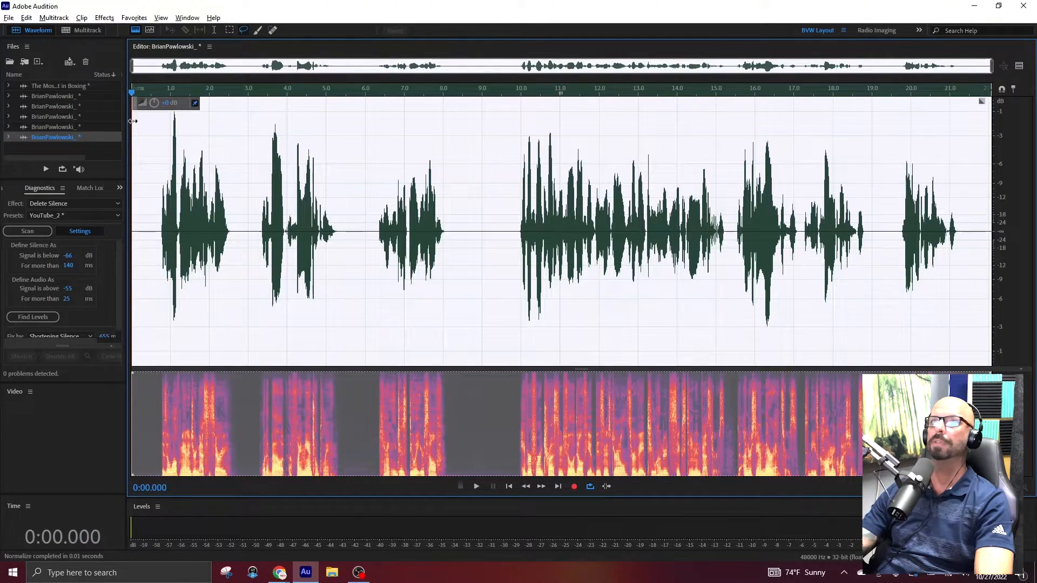
pyautogui.press('n')
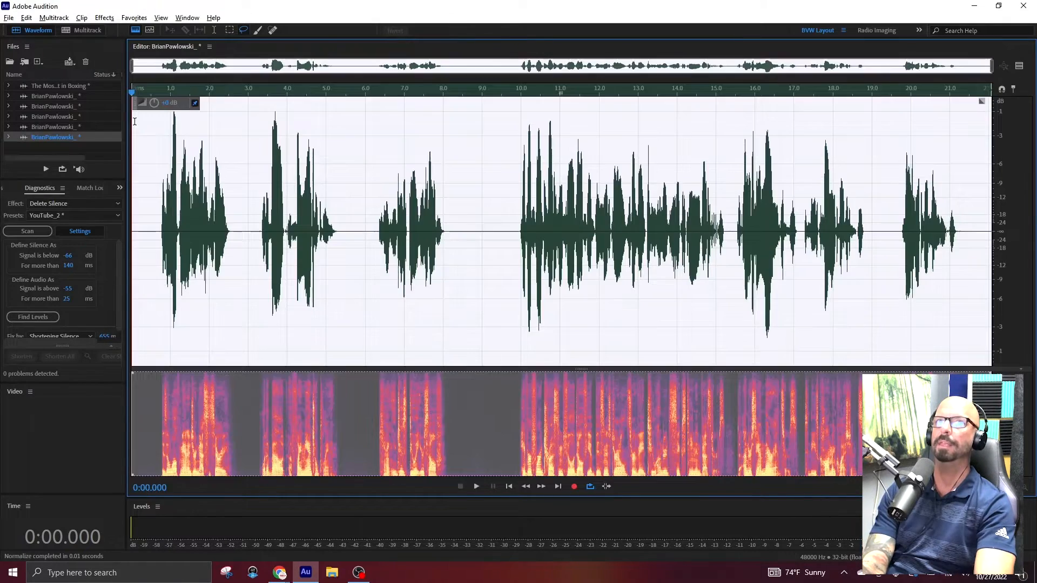
# Play the take back and shorten the long pauses near 9 s and 18 s.
pyautogui.hotkey('ctrl', 'shift', 'a')
pyautogui.press('space')
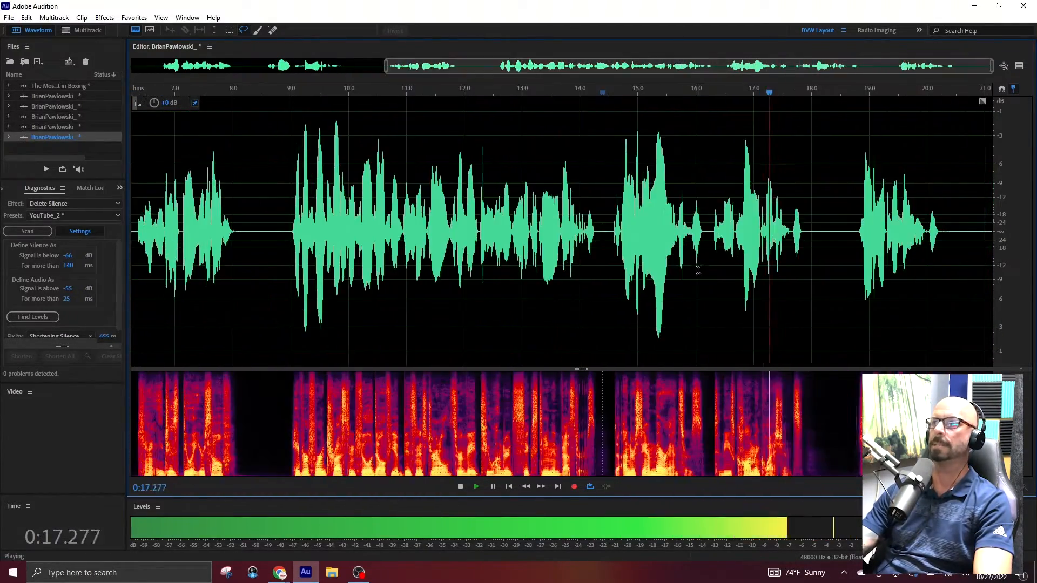
pyautogui.press('space')
pyautogui.moveTo(804, 233); pyautogui.dragTo(826, 233)
pyautogui.press('Delete')
pyautogui.click(1003, 66)
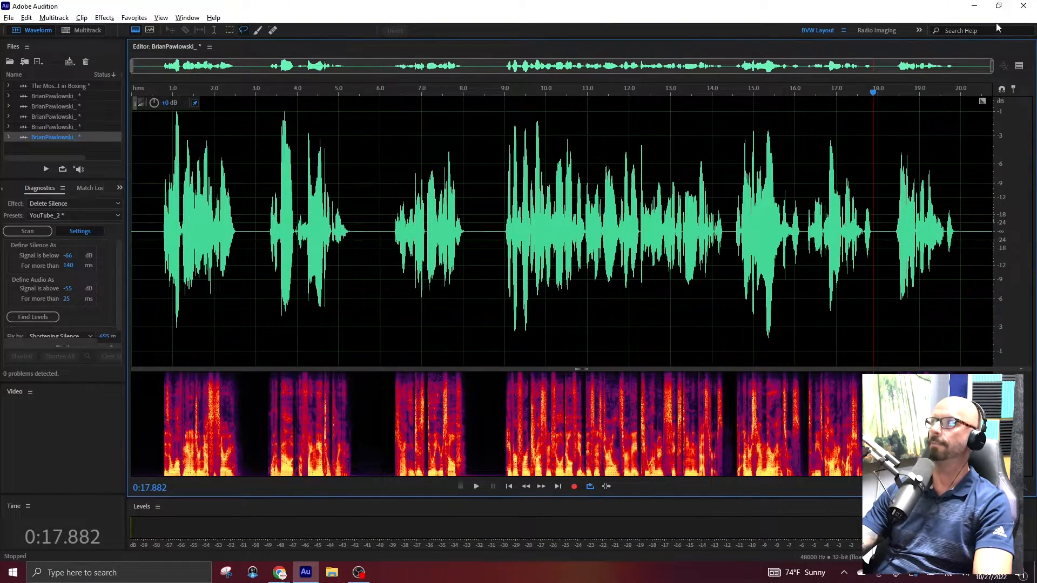
# Start exporting the finished take and create a folder named 10.27 inside the Voices.com orders folder.
pyautogui.click(999, 5)
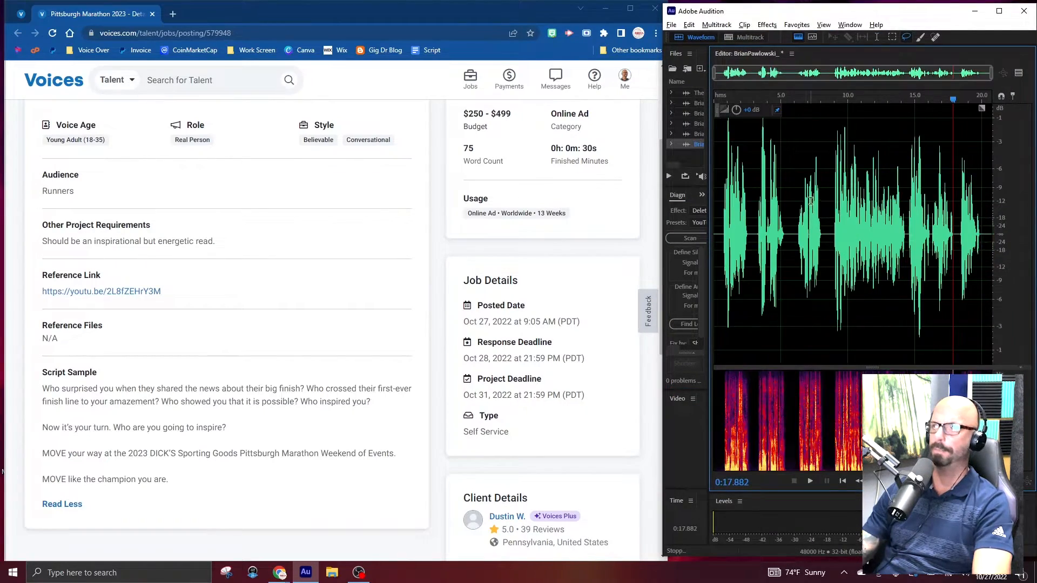
pyautogui.hotkey('ctrl', 'shift', 'e')
pyautogui.click(930, 240)
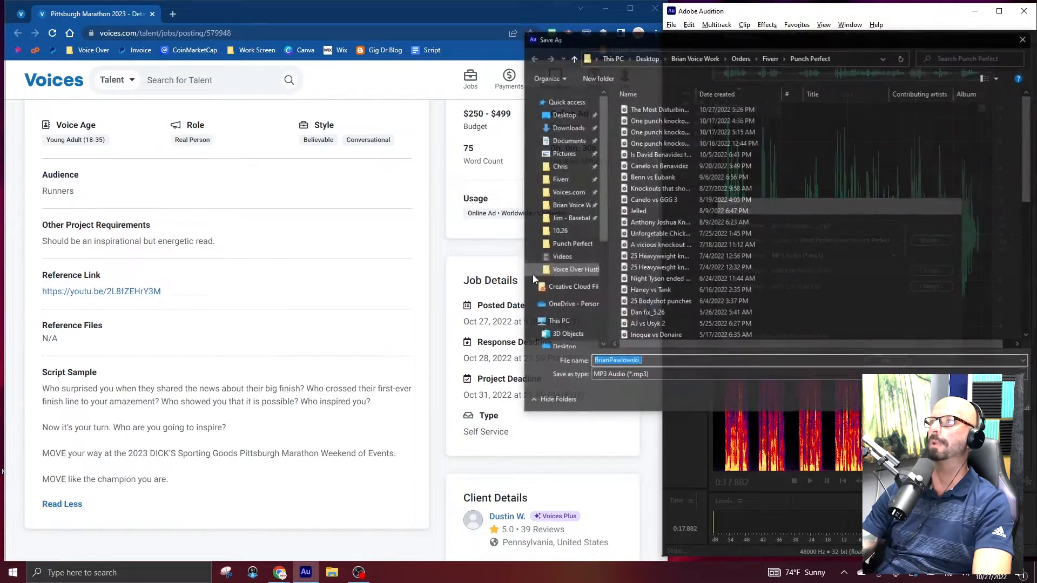
pyautogui.click(570, 192)
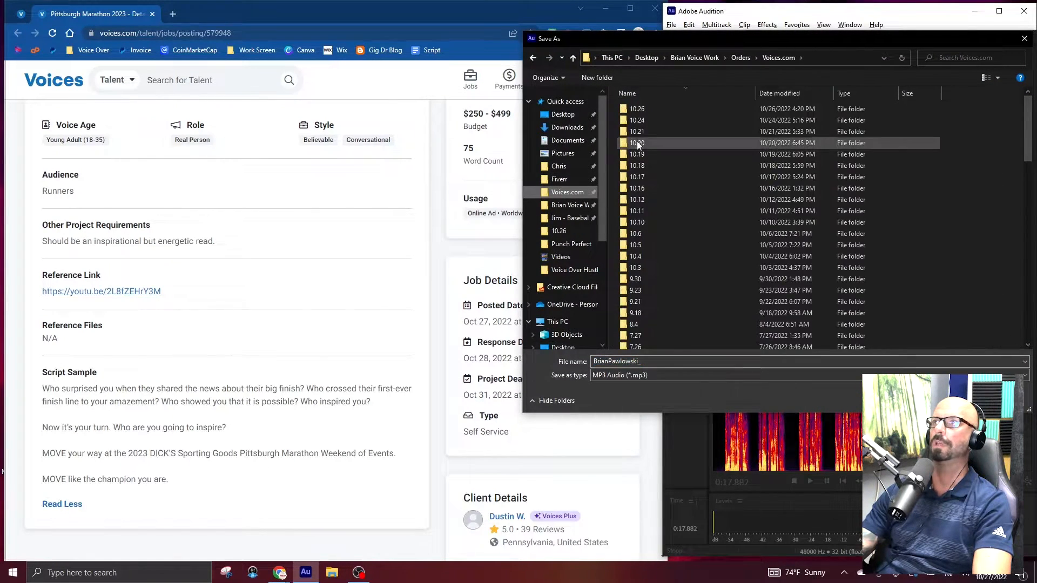
pyautogui.click(598, 77)
pyautogui.write('10.2')
pyautogui.press('Return')
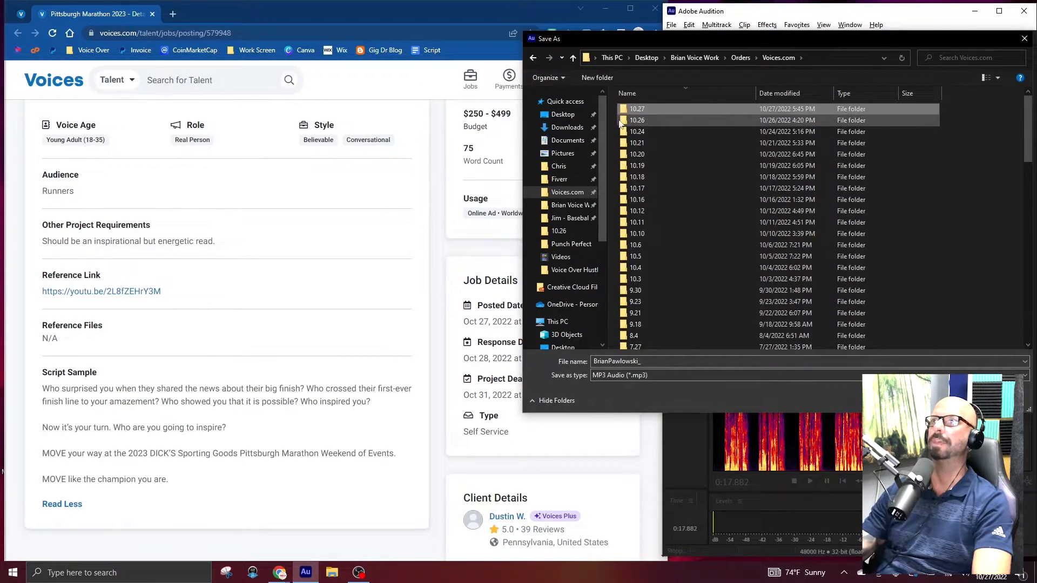
# Export the take as an MP3 into the 10.27 folder, appending the Pittsburgh Marathon job's number to the file name.
pyautogui.doubleClick(636, 109)
pyautogui.scroll(3, 338, 238)
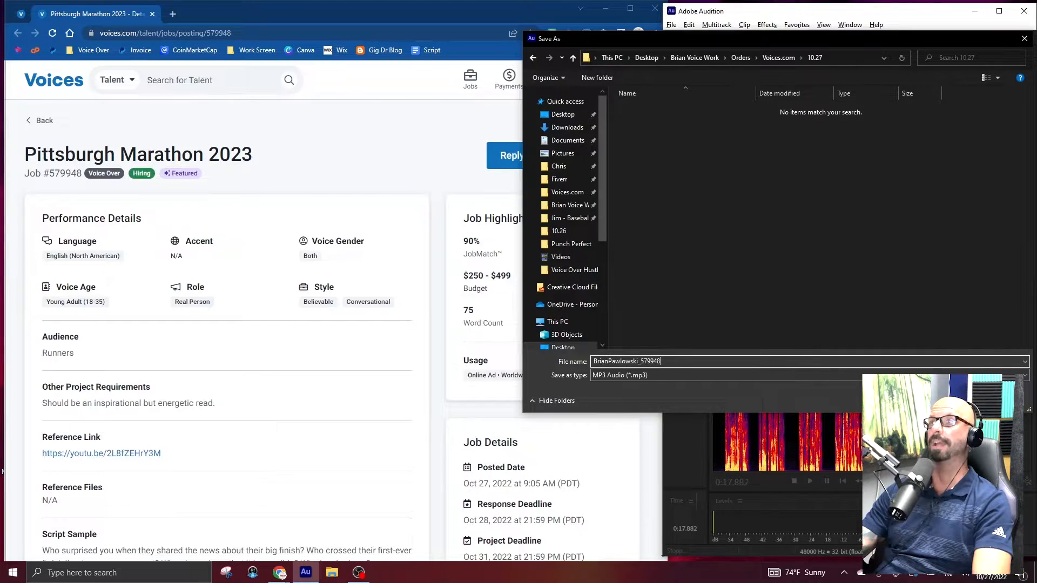
pyautogui.press('Return')
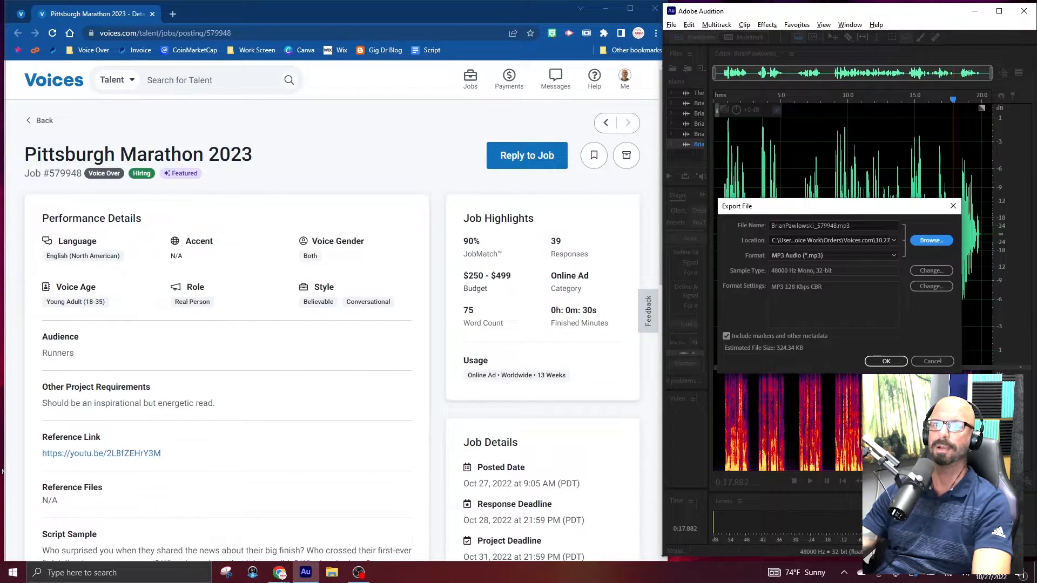
pyautogui.click(886, 361)
# Start a reply to the Pittsburgh Marathon 2023 job, fill in the proposal from the saved template and quote $400.
pyautogui.click(519, 162)
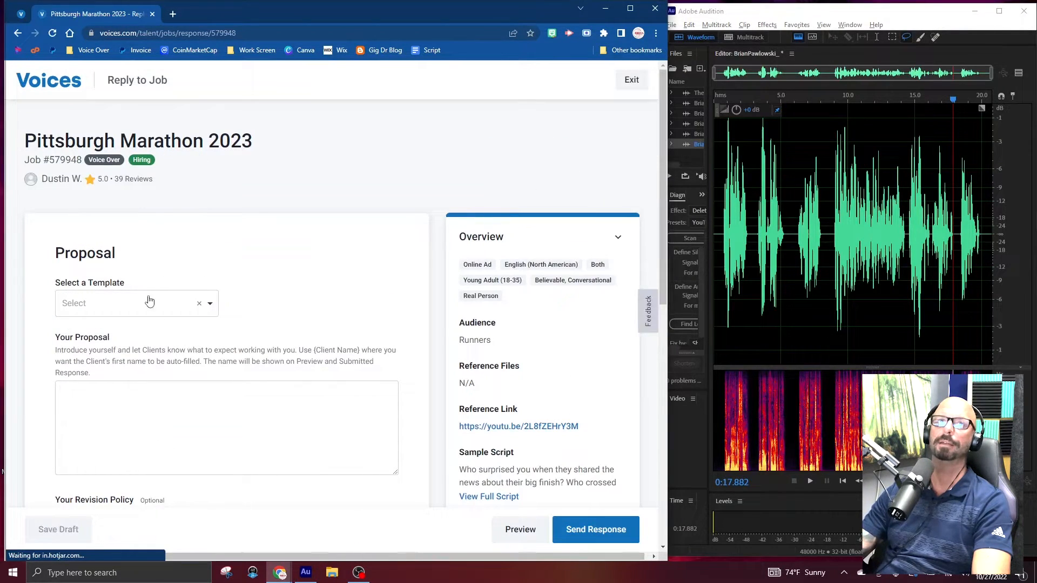
pyautogui.click(149, 303)
pyautogui.click(148, 341)
pyautogui.scroll(-8, 400, 423)
pyautogui.click(344, 350)
pyautogui.write('400')
pyautogui.scroll(-1, 111, 428)
pyautogui.scroll(3, 132, 518)
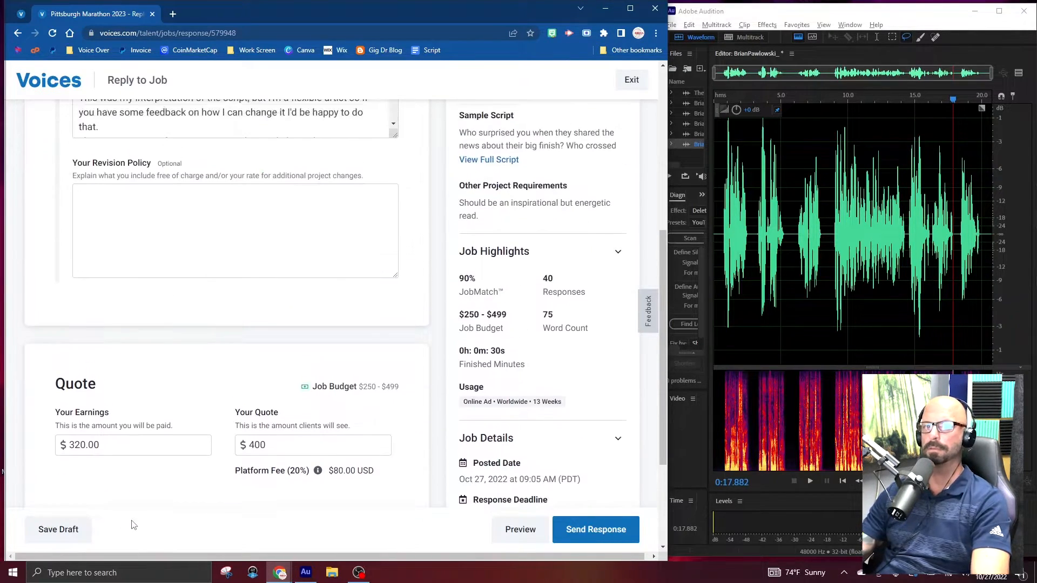
# Attach the exported MP3 from the 10.27 folder to the Pittsburgh Marathon reply and send the response.
pyautogui.scroll(-2, 137, 498)
pyautogui.click(130, 497)
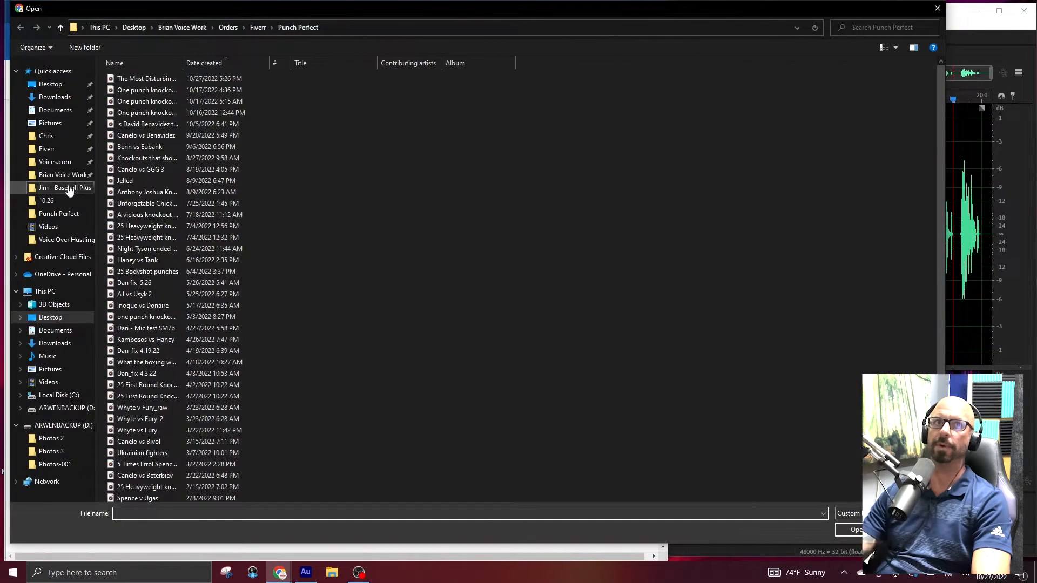
pyautogui.doubleClick(163, 80)
pyautogui.click(164, 79)
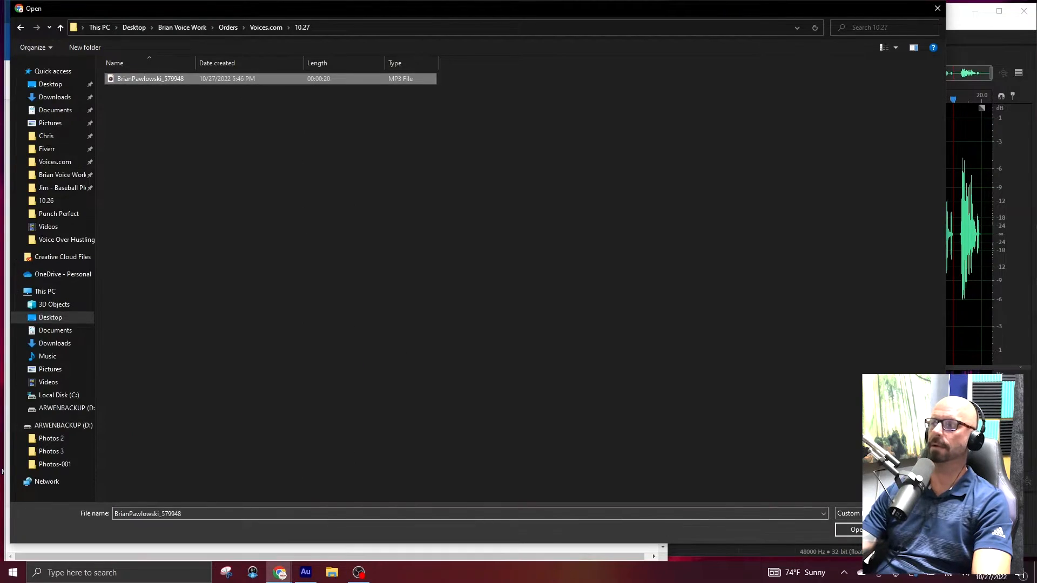
pyautogui.click(856, 530)
pyautogui.scroll(10, 372, 464)
pyautogui.scroll(-10, 508, 475)
pyautogui.click(599, 531)
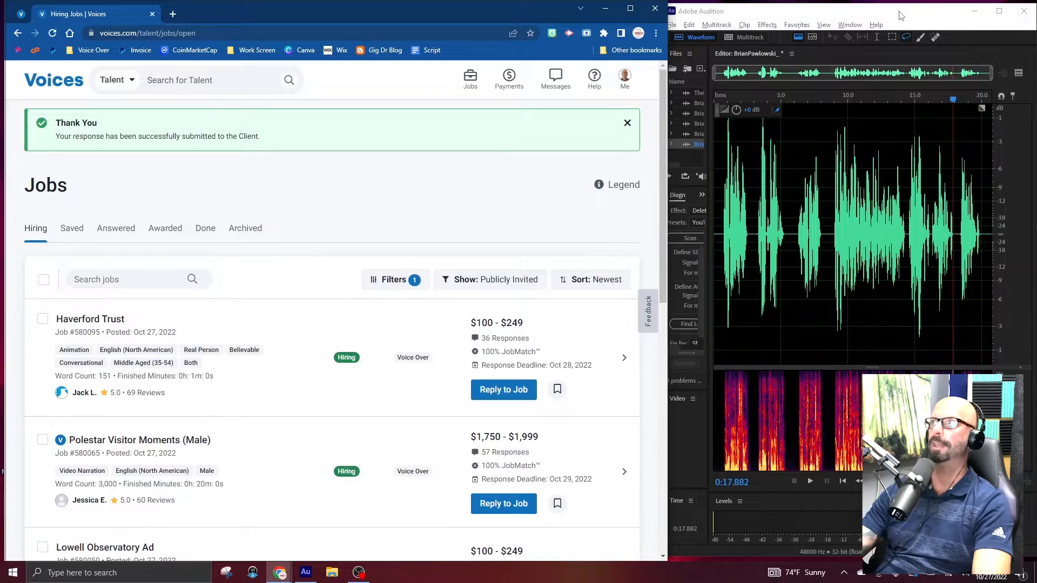
# Return to Audition, open the audition recording with Markers 05 and 06, and cut from about 15.5 to 22 s.
pyautogui.click(901, 15)
pyautogui.click(999, 12)
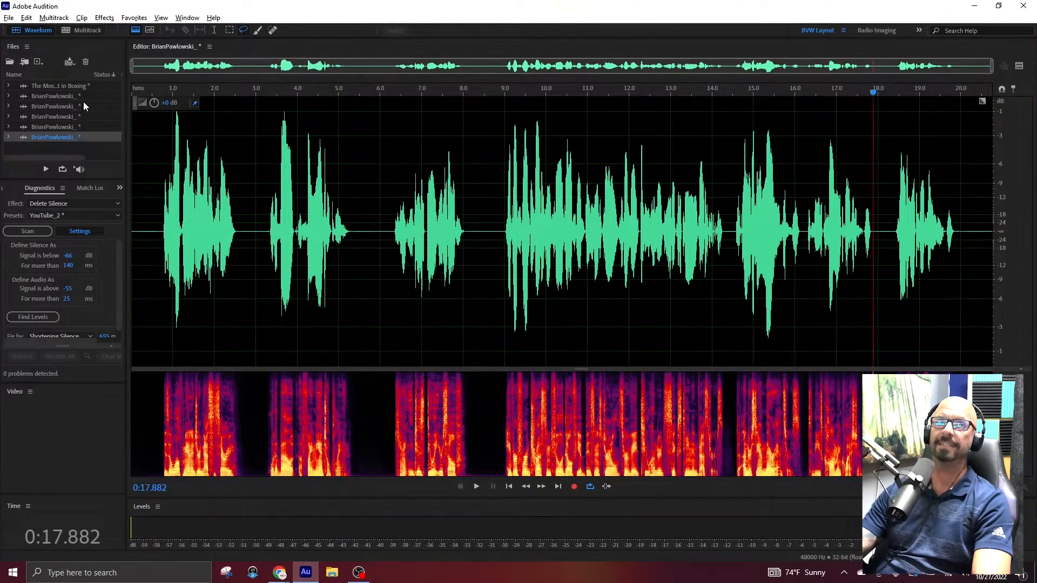
pyautogui.doubleClick(99, 98)
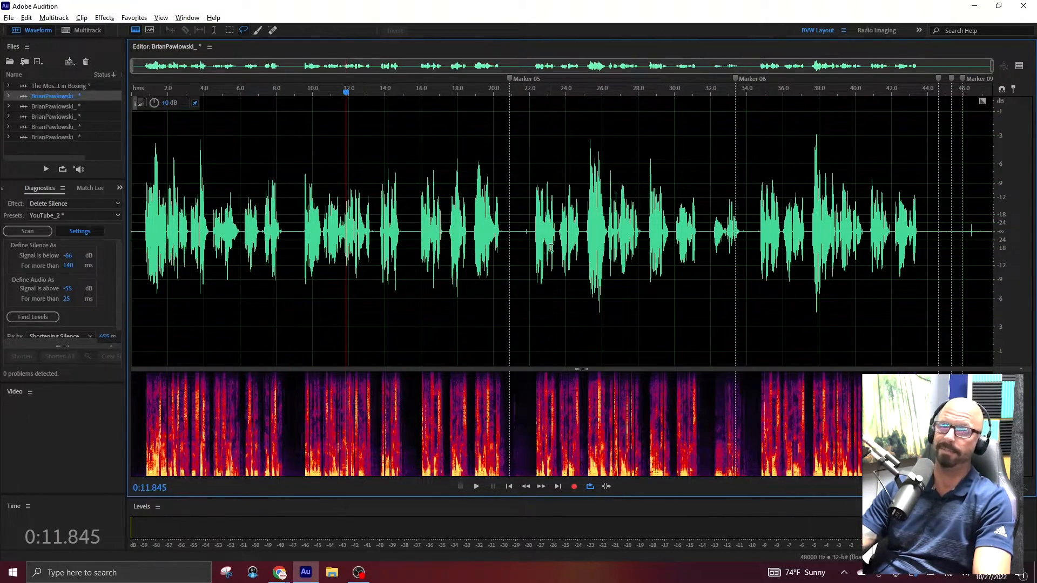
pyautogui.click(532, 232)
pyautogui.press('space')
pyautogui.press('space')
pyautogui.click(412, 232)
# Cut the remaining unwanted read up to Marker 06 and the excess ending, and normalize the whole take.
pyautogui.press('space')
pyautogui.moveTo(412, 232); pyautogui.dragTo(533, 232)
pyautogui.press('Delete')
pyautogui.click(682, 232)
pyautogui.press('space')
pyautogui.click(667, 232)
pyautogui.press('space')
pyautogui.moveTo(459, 232); pyautogui.dragTo(722, 232)
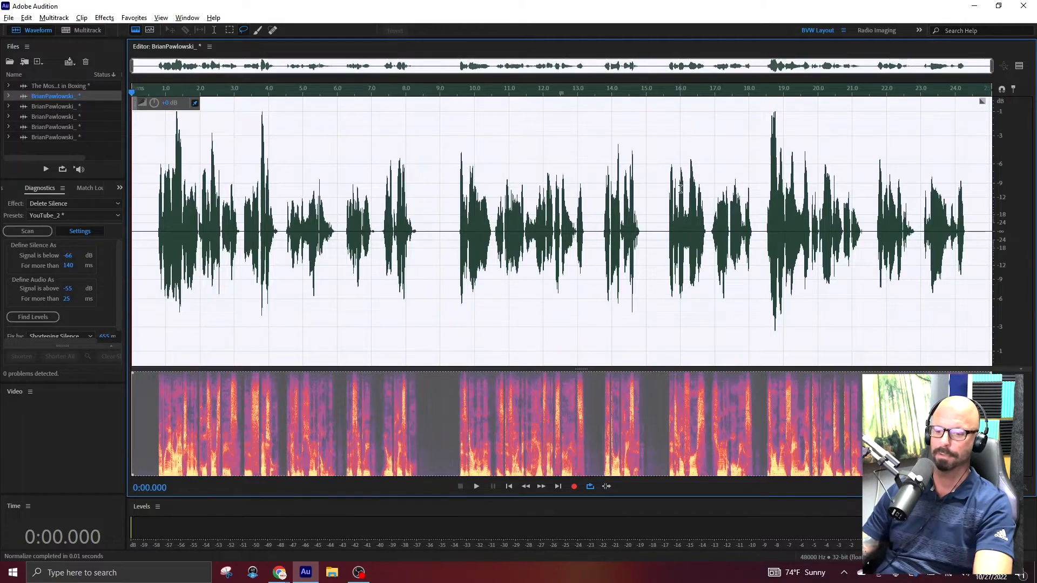
# Play the take from the start and normalize the quieter middle section from about 9.3 to 18.3 s.
pyautogui.click(552, 283)
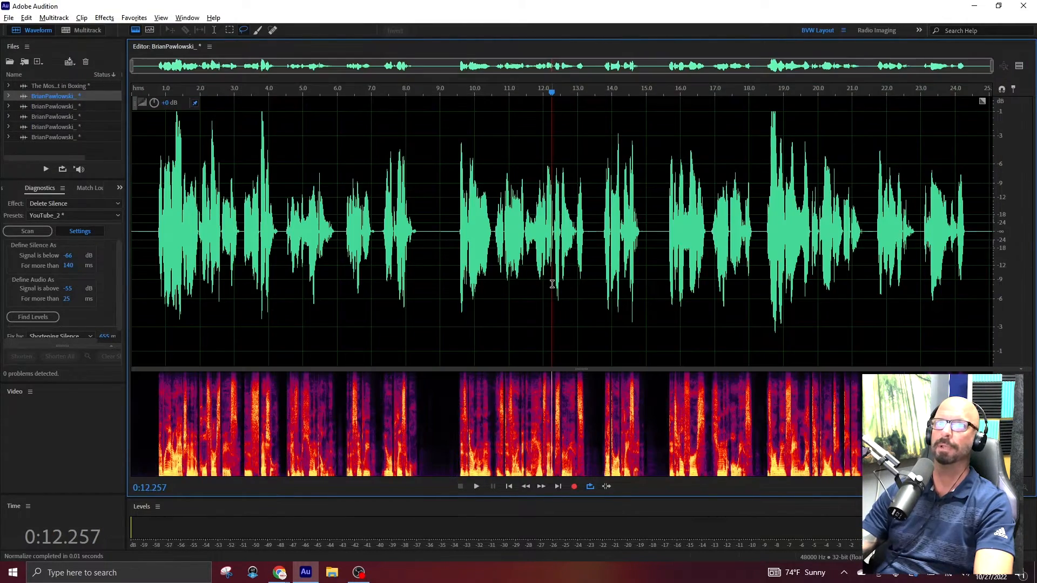
pyautogui.press('Home')
pyautogui.press('space')
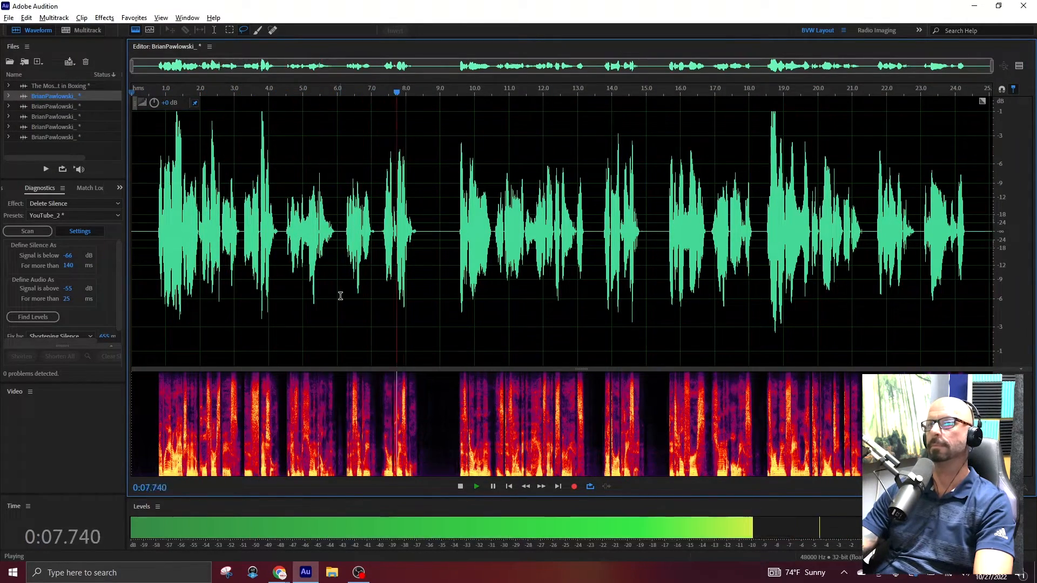
pyautogui.moveTo(452, 232); pyautogui.dragTo(760, 238)
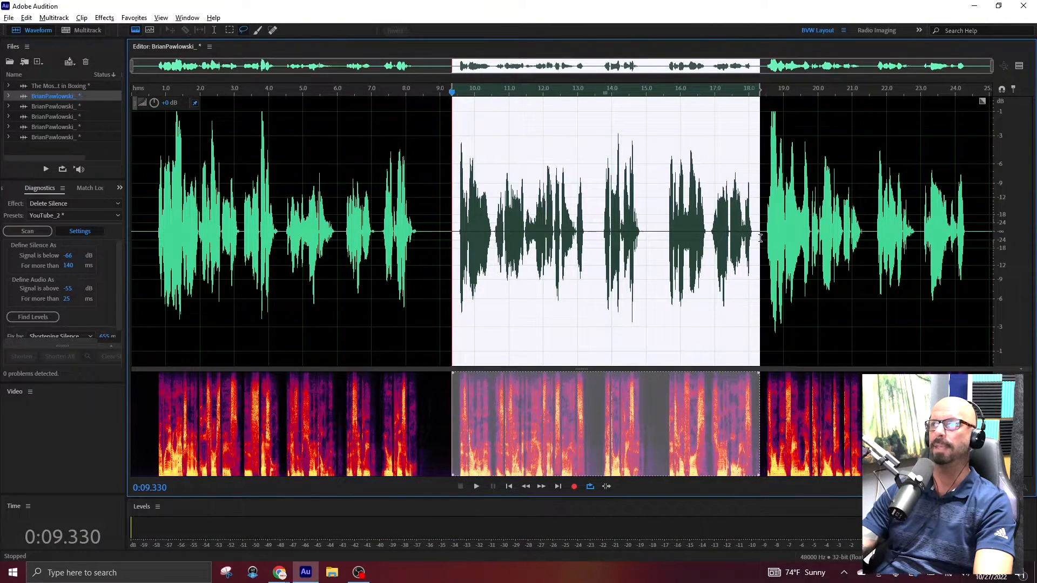
pyautogui.press('n')
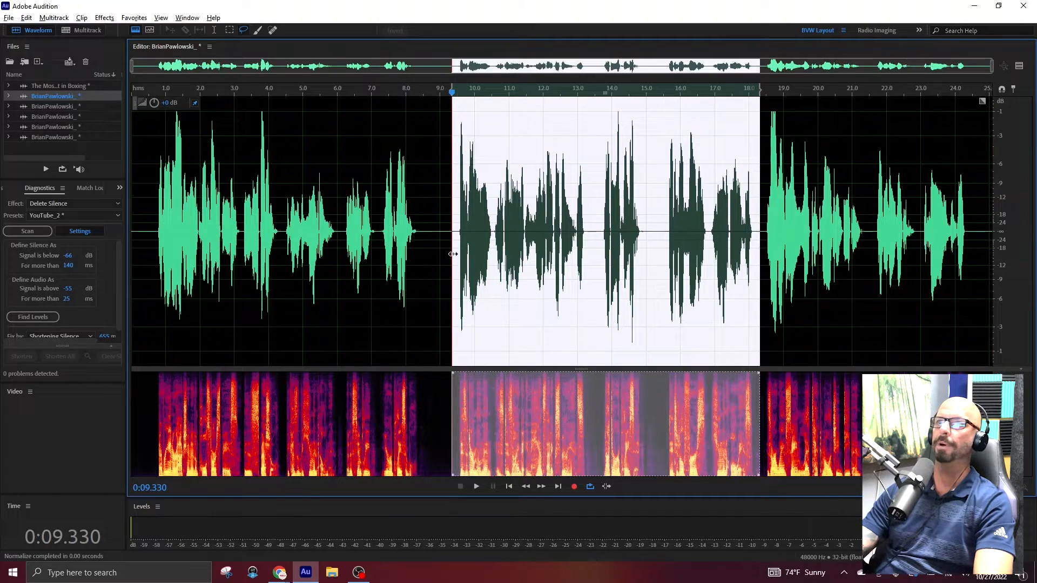
# Play the take back from about 9.4 s and again from about 15.6 s to check the levels.
pyautogui.click(454, 236)
pyautogui.press('space')
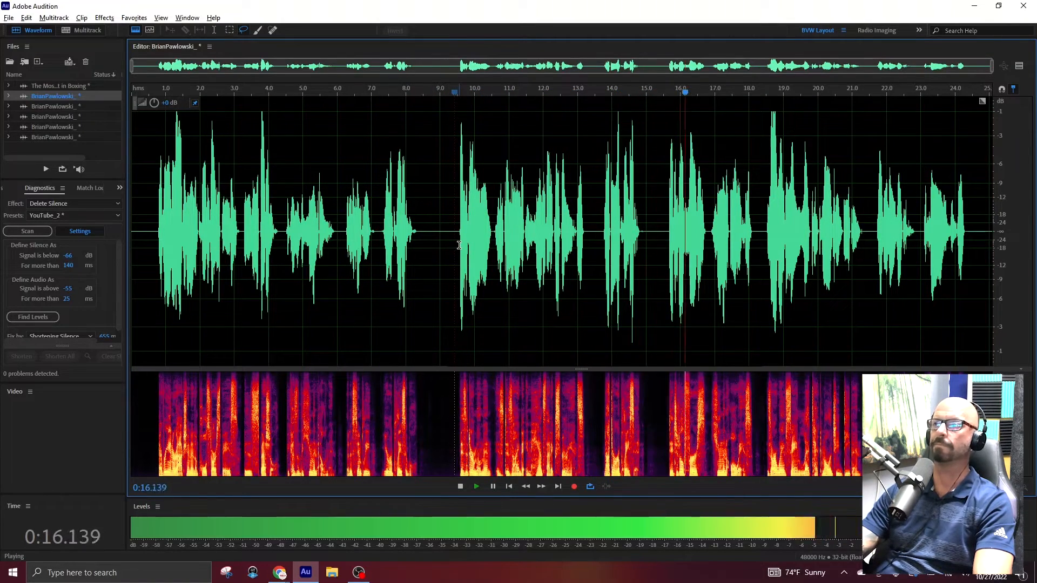
pyautogui.click(668, 232)
pyautogui.press('space')
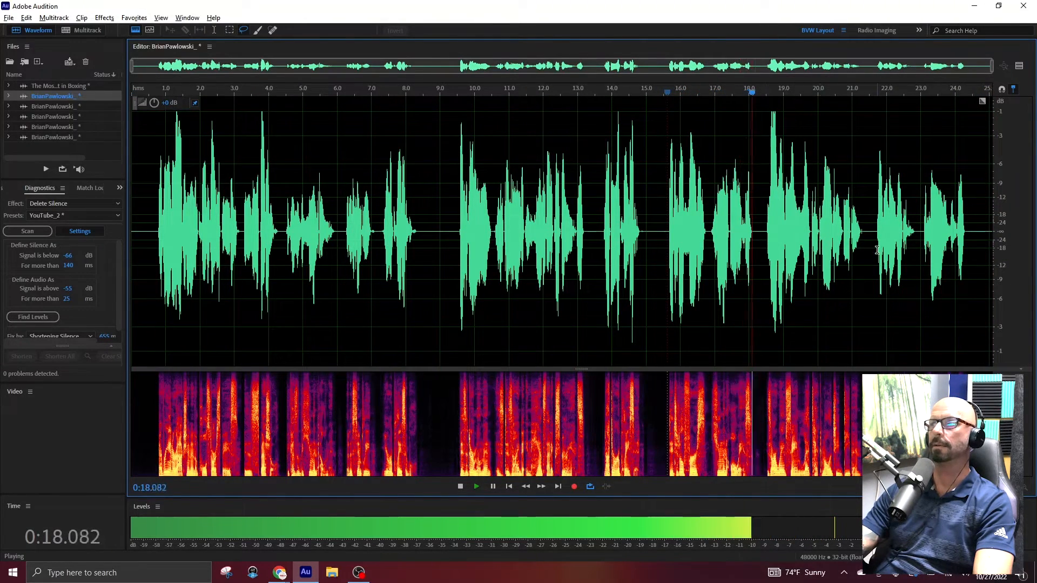
pyautogui.press('space')
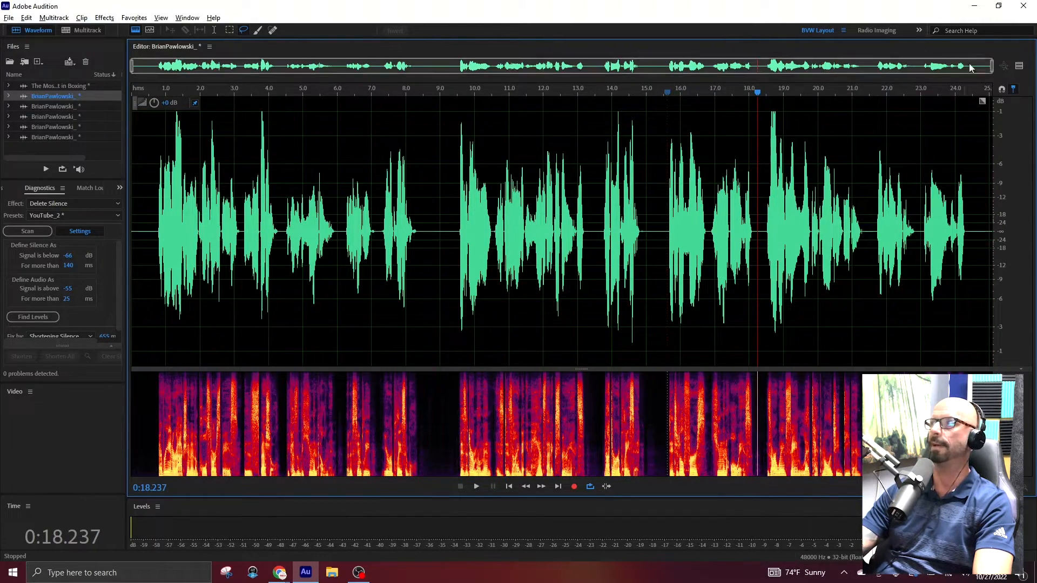
# Attach the newest audition MP3 from the 10.27 folder to the Polestar Visitor Moments (Male) reply.
pyautogui.click(999, 6)
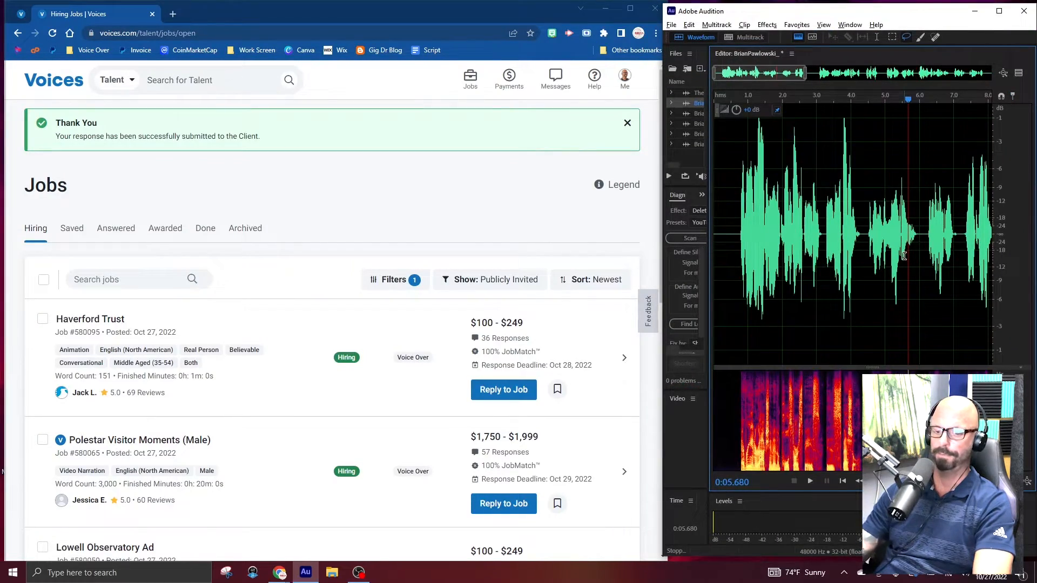
pyautogui.hotkey('ctrl', 'o')
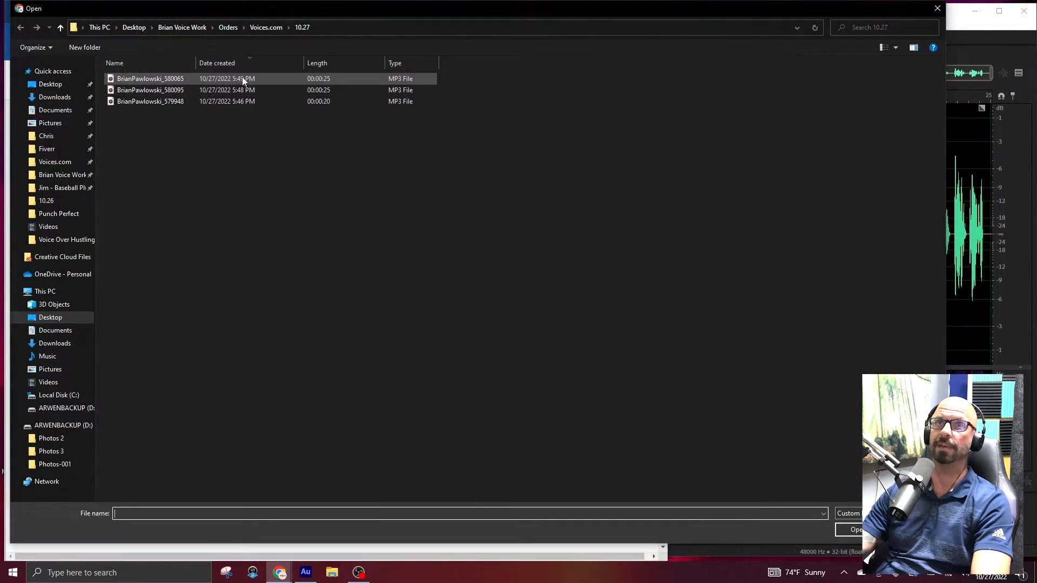
pyautogui.click(130, 82)
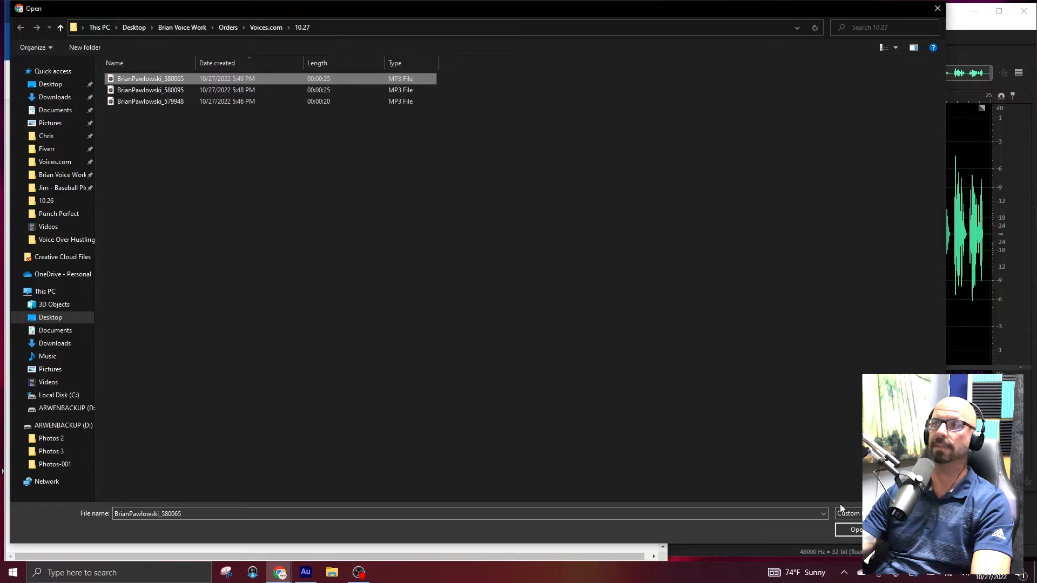
pyautogui.click(840, 533)
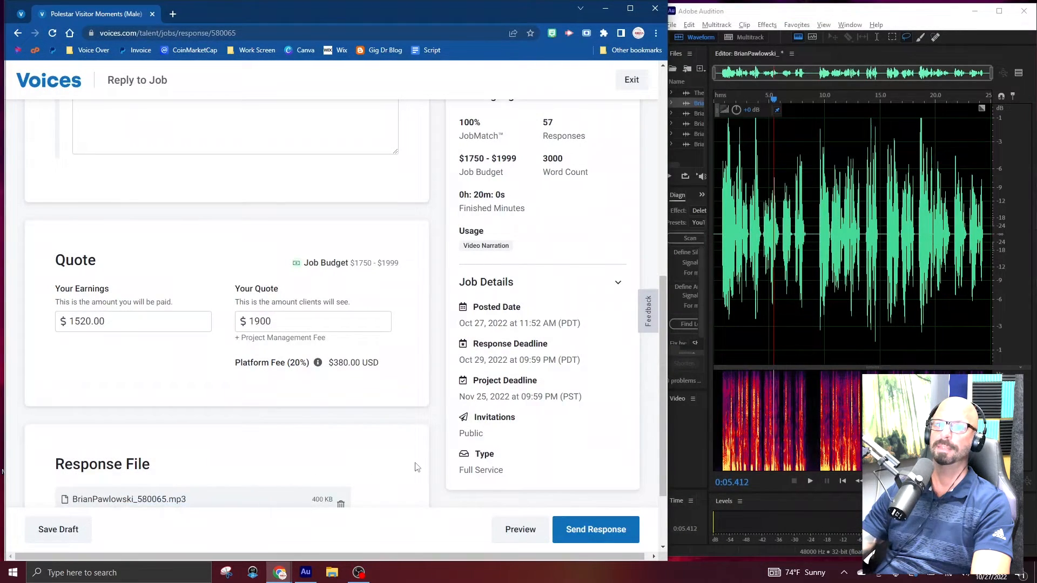
# Review the Polestar reply's proposal, quote and attached file, and send the response.
pyautogui.scroll(15, 412, 468)
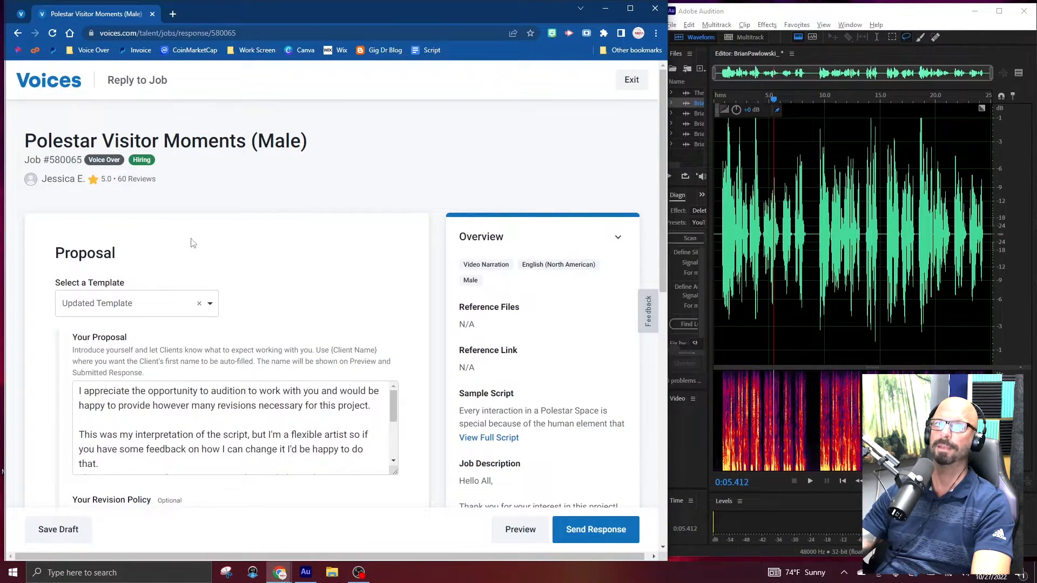
pyautogui.scroll(-12, 324, 324)
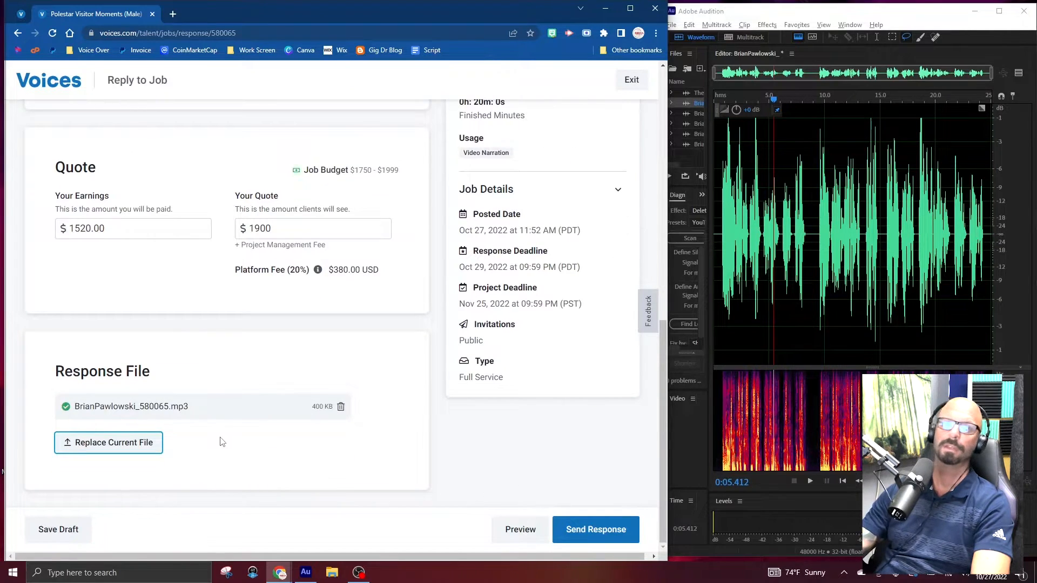
pyautogui.scroll(3, 221, 440)
pyautogui.scroll(-3, 238, 454)
pyautogui.click(590, 539)
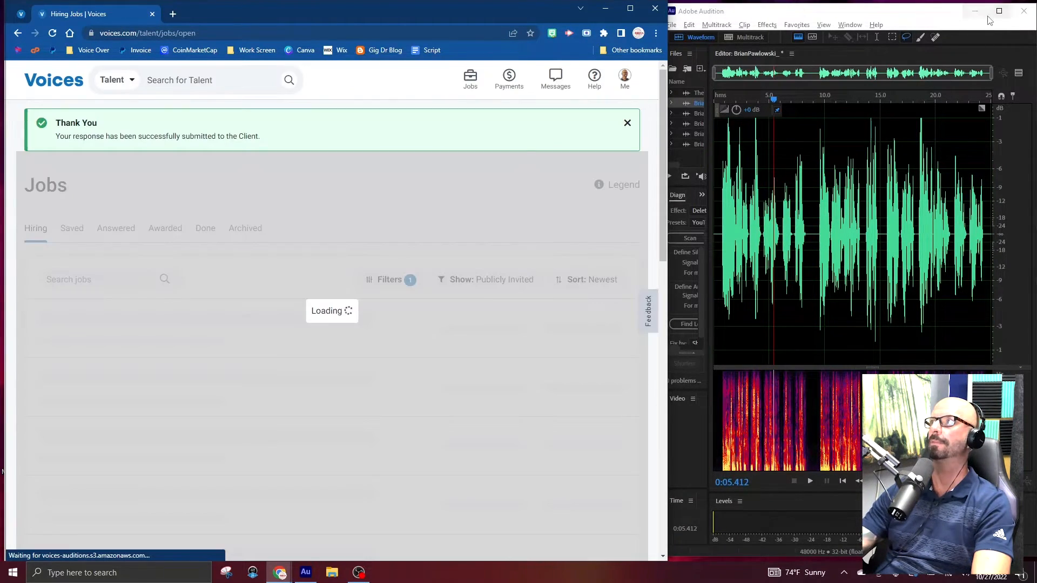
# Return to Audition, open the recording containing Marker 10, and cut the audio around that marker from about 25.3 to 28.2 s.
pyautogui.click(990, 18)
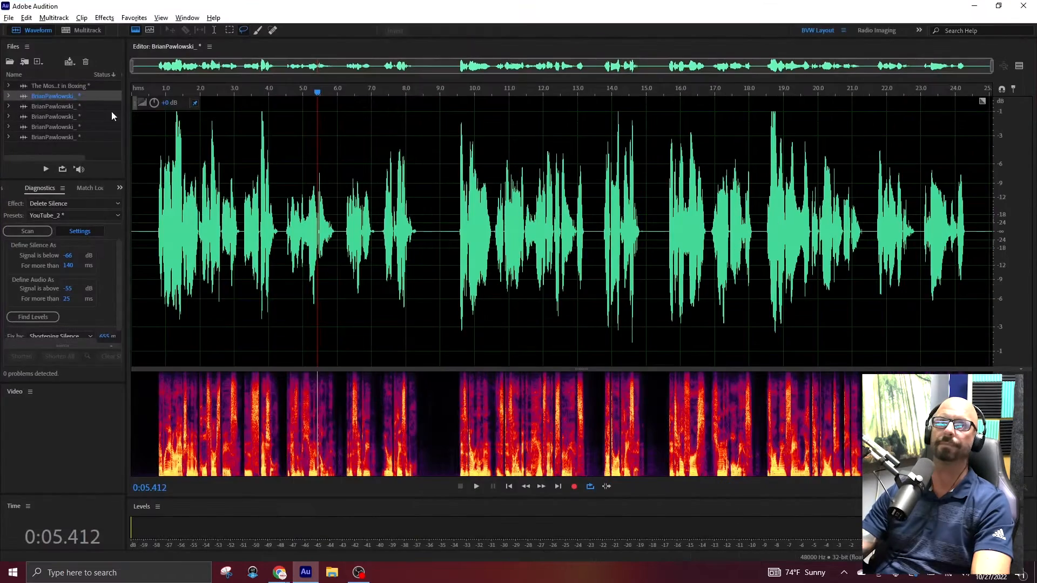
pyautogui.click(92, 104)
pyautogui.click(49, 117)
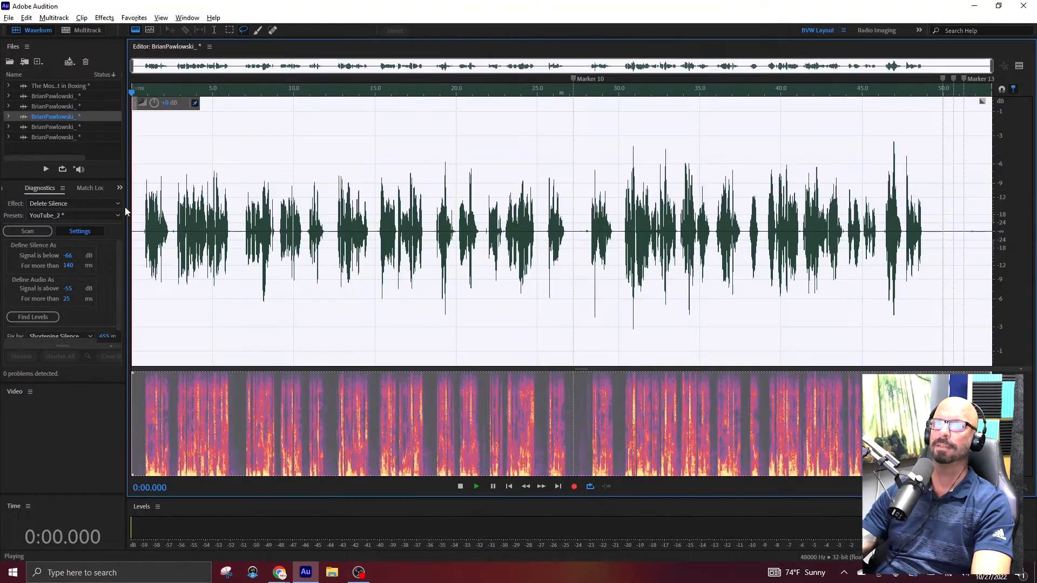
pyautogui.press('space')
pyautogui.press('space')
pyautogui.click(578, 243)
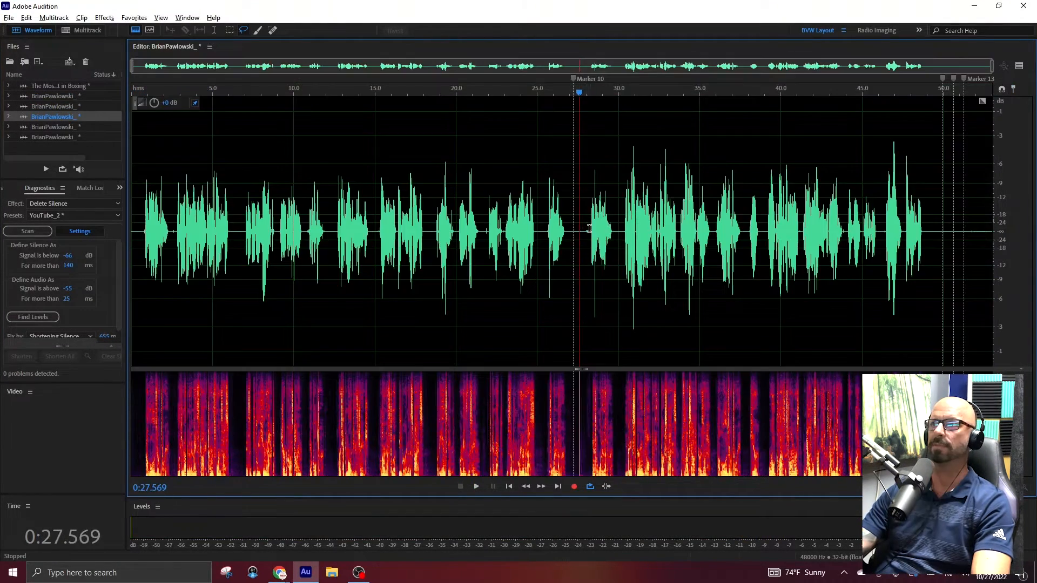
pyautogui.press('space')
pyautogui.press('space')
pyautogui.click(542, 232)
pyautogui.press('space')
pyautogui.press('space')
pyautogui.moveTo(543, 232); pyautogui.dragTo(588, 258)
pyautogui.press('Delete')
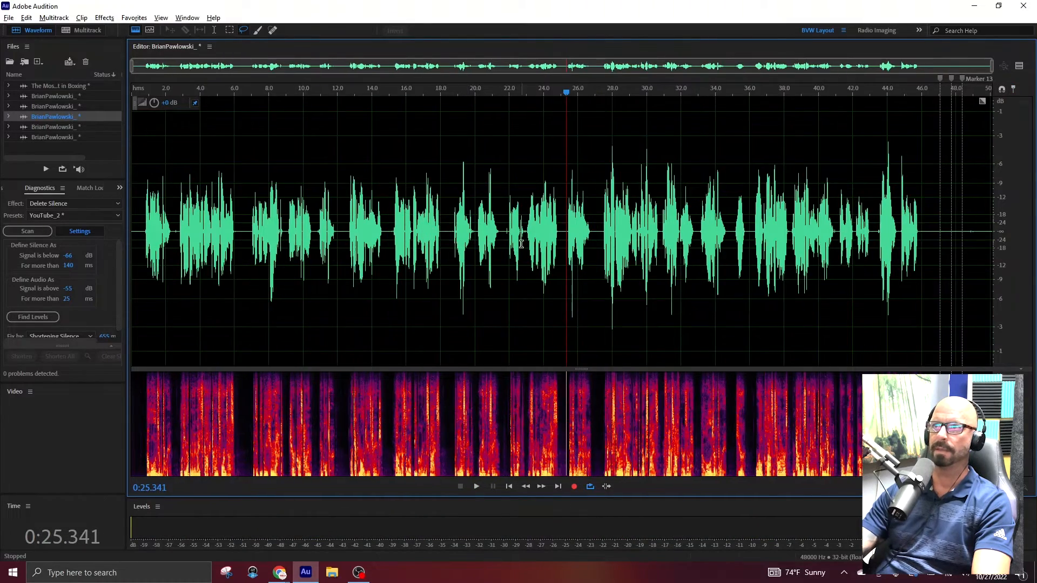
# Remove a short piece of the pause near 22 s and delete everything after about 46.4 s.
pyautogui.scroll(4, 521, 246)
pyautogui.moveTo(459, 246); pyautogui.dragTo(470, 246)
pyautogui.press('Delete')
pyautogui.scroll(-4, 777, 265)
pyautogui.moveTo(931, 227); pyautogui.dragTo(993, 227)
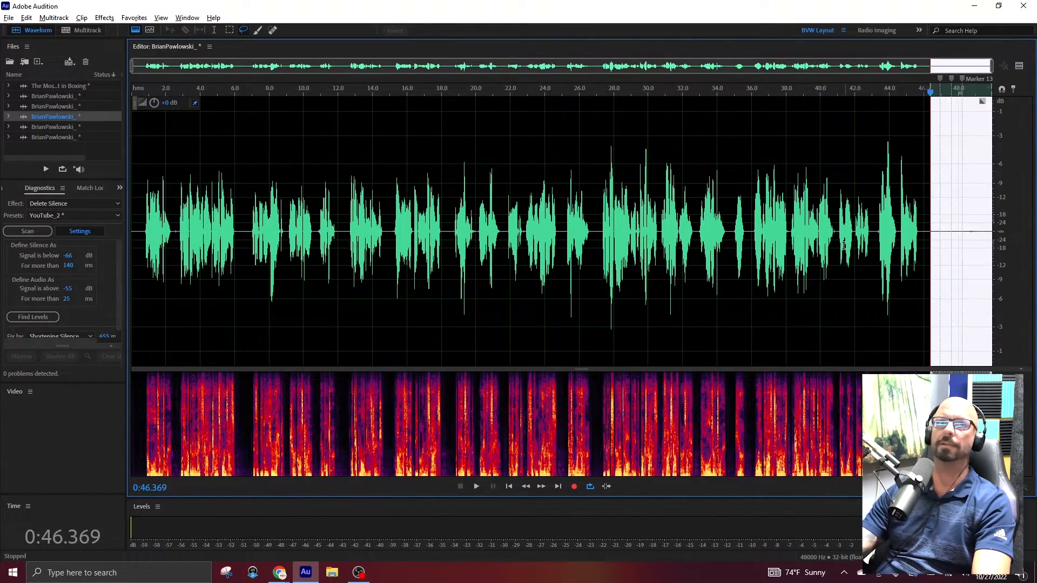
pyautogui.press('Delete')
# Normalize the whole trimmed take and return the playhead to its start.
pyautogui.hotkey('ctrl', 'a')
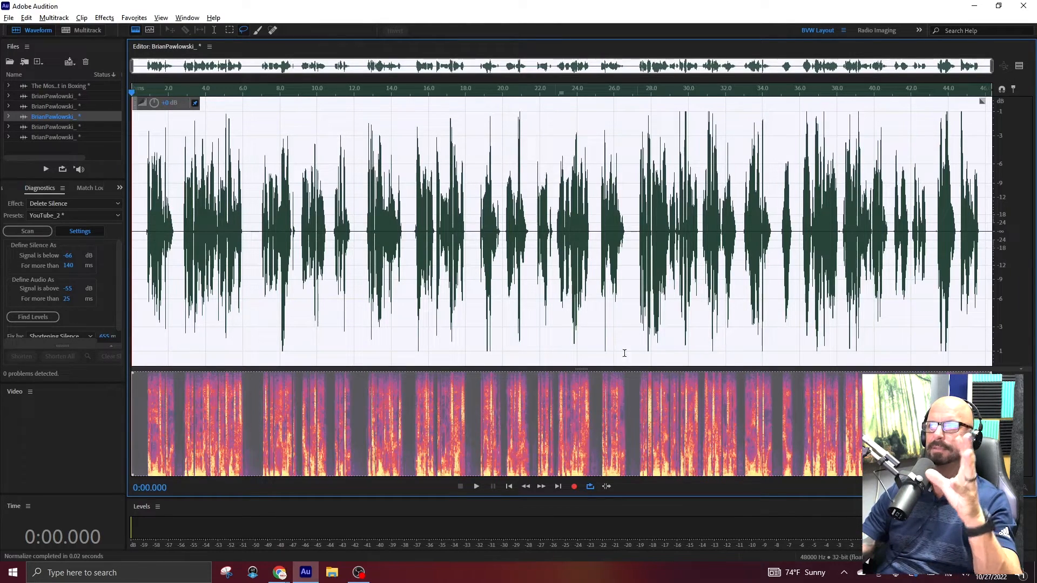
pyautogui.click(408, 311)
pyautogui.press('Home')
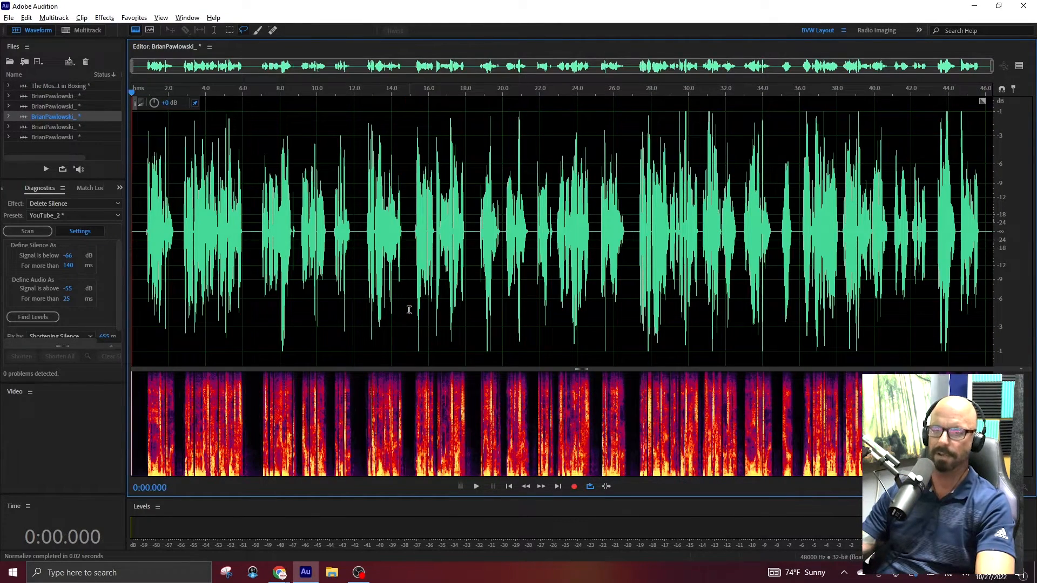
# Play back the normalized take and export it as an MP3, adding the Lowell Observatory Ad's job number 580050 to the file name.
pyautogui.press('space')
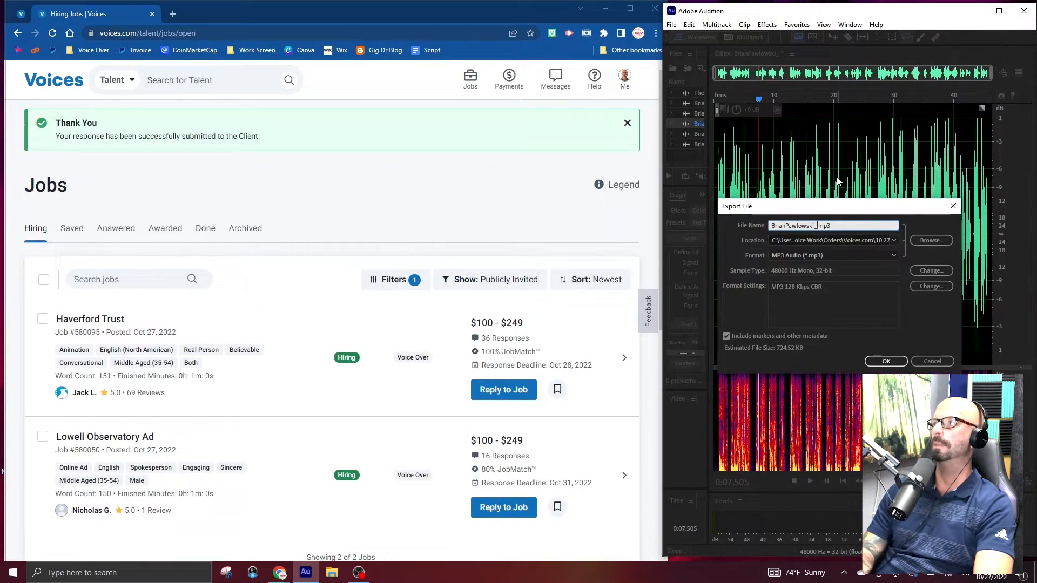
pyautogui.scroll(-4, 324, 416)
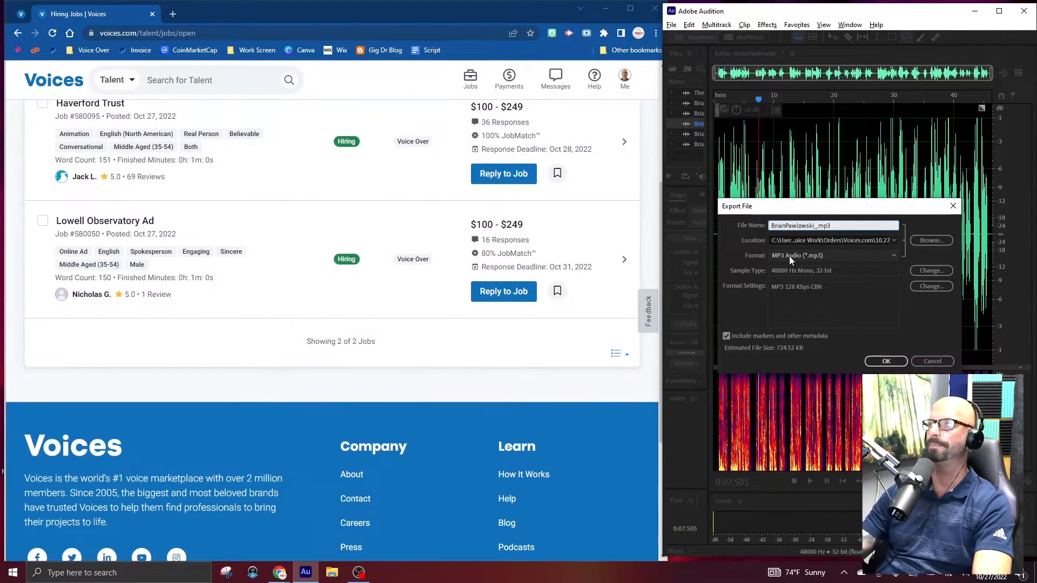
pyautogui.write('580050')
pyautogui.press('Return')
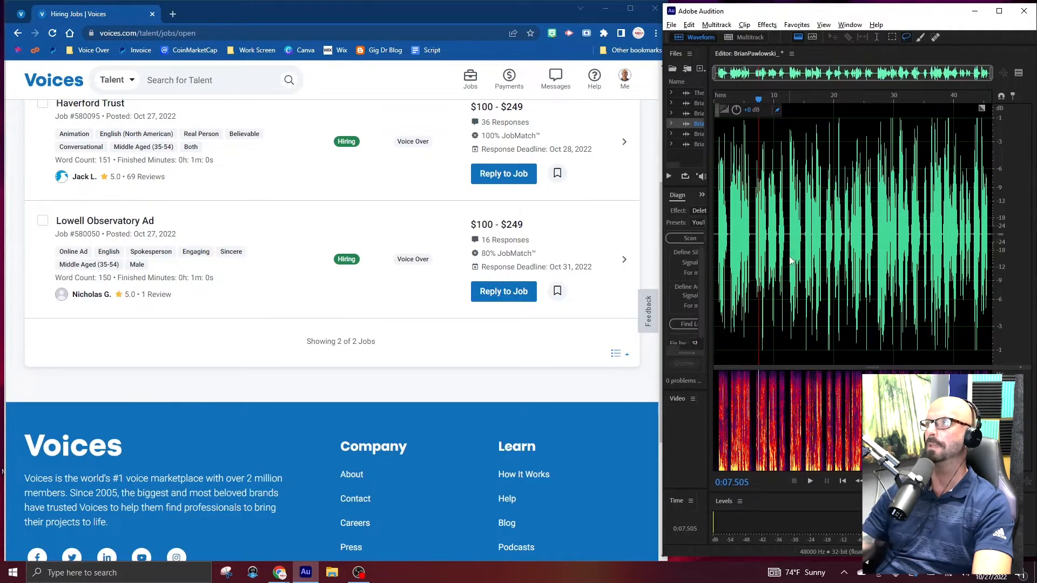
# Switch to the Voices.com browser window, start a reply to the Lowell Observatory Ad job and set its quote to $200.
pyautogui.click(503, 291)
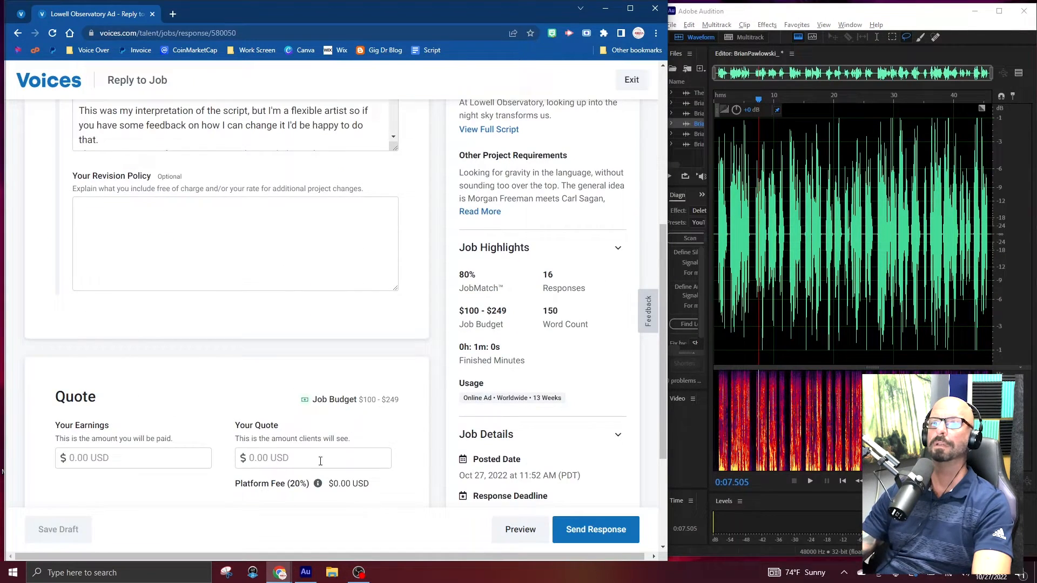
pyautogui.click(313, 456)
pyautogui.write('200')
pyautogui.scroll(-3, 326, 403)
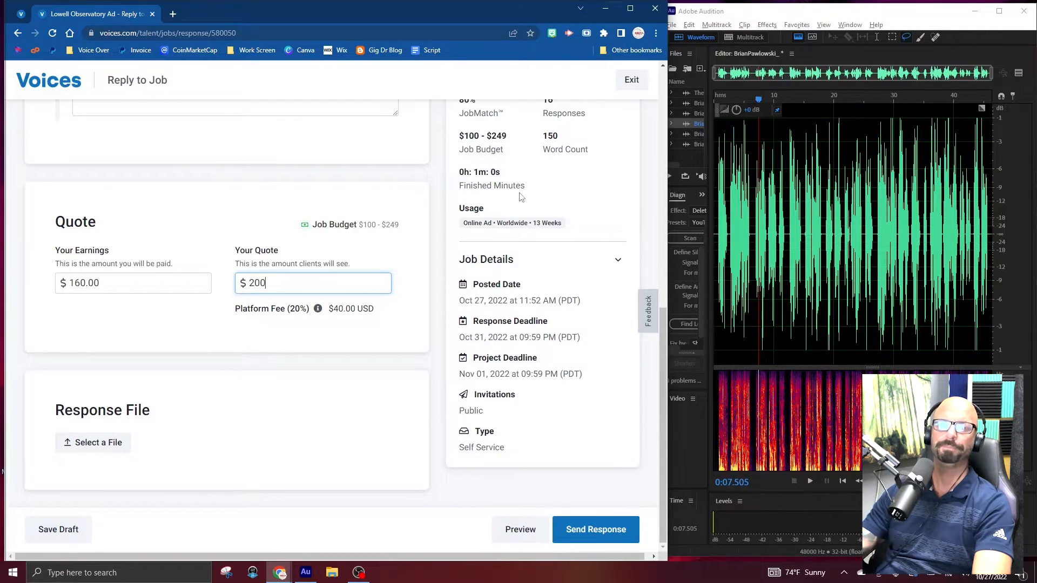
pyautogui.scroll(1, 252, 432)
# Attach the exported 580050 MP3 as the Lowell Observatory Ad response file and review the proposal and quote.
pyautogui.click(104, 500)
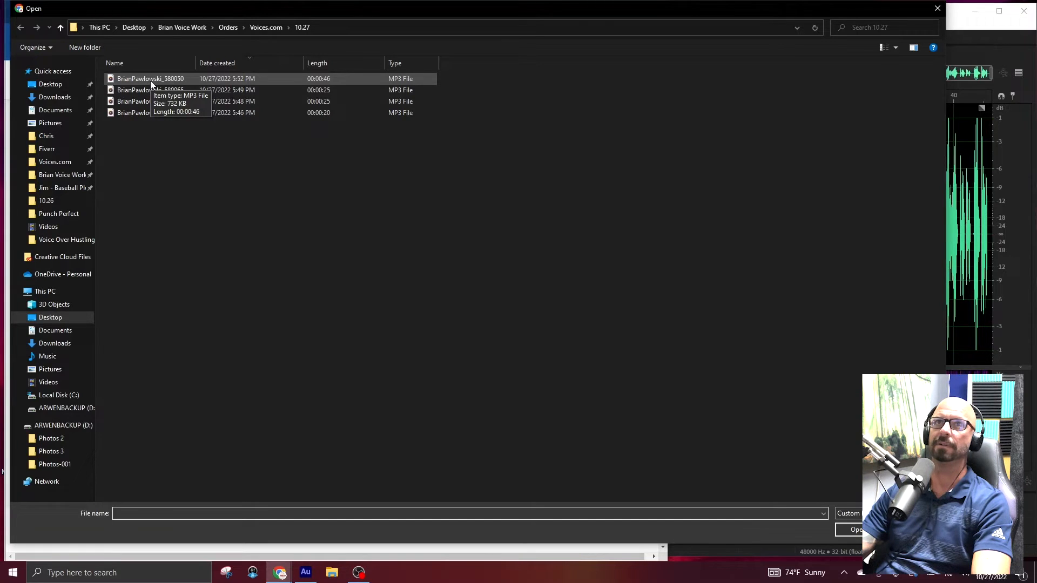
pyautogui.click(150, 80)
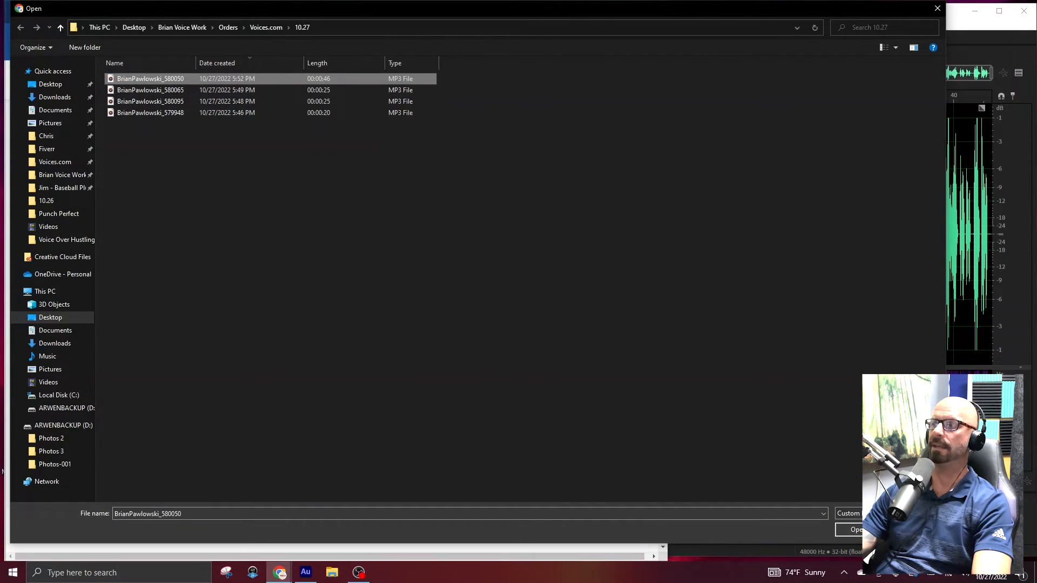
pyautogui.click(849, 530)
pyautogui.scroll(10, 333, 455)
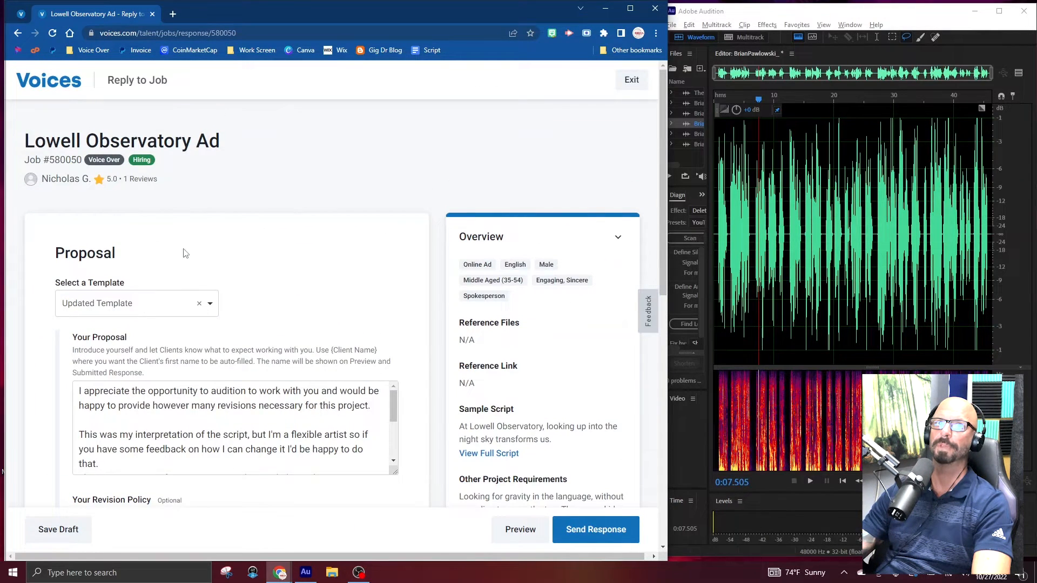
pyautogui.scroll(-8, 311, 432)
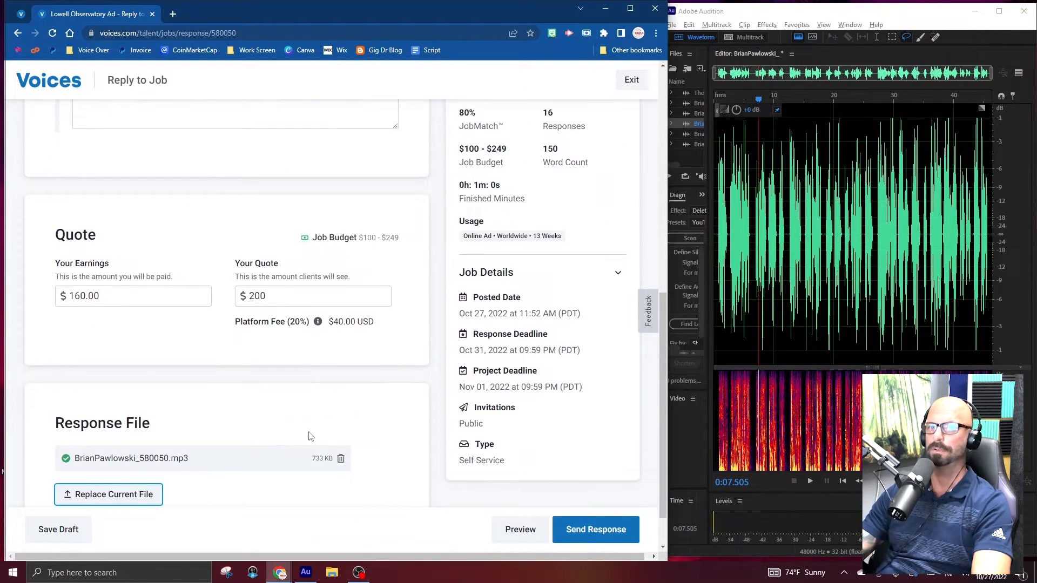
pyautogui.scroll(1, 332, 415)
# Review the Haverford Trust reply's proposal, $200 quote and attached response file.
pyautogui.scroll(-2, 389, 432)
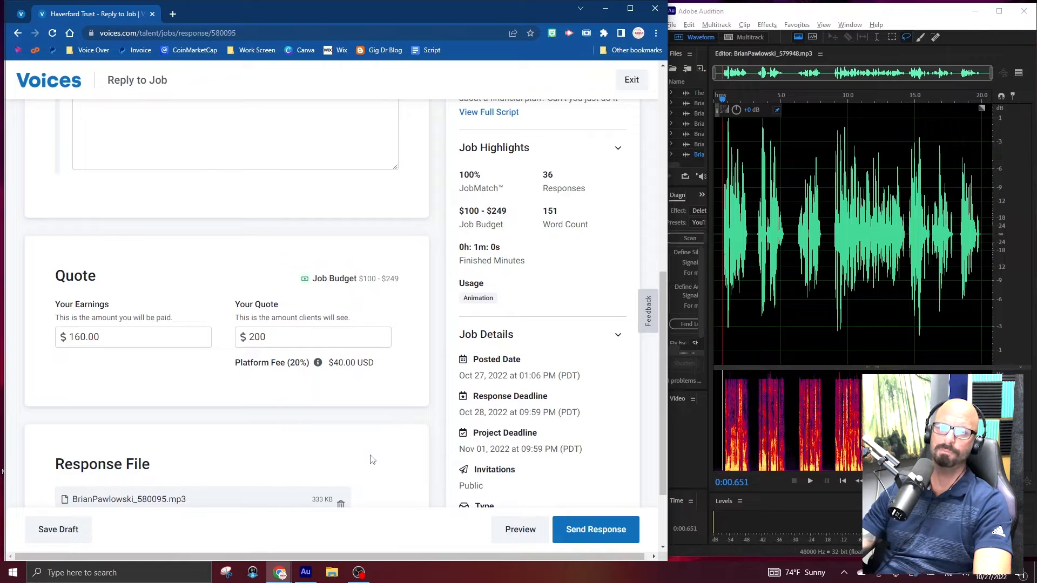
pyautogui.scroll(1, 370, 463)
pyautogui.scroll(-3, 368, 463)
pyautogui.scroll(10, 384, 453)
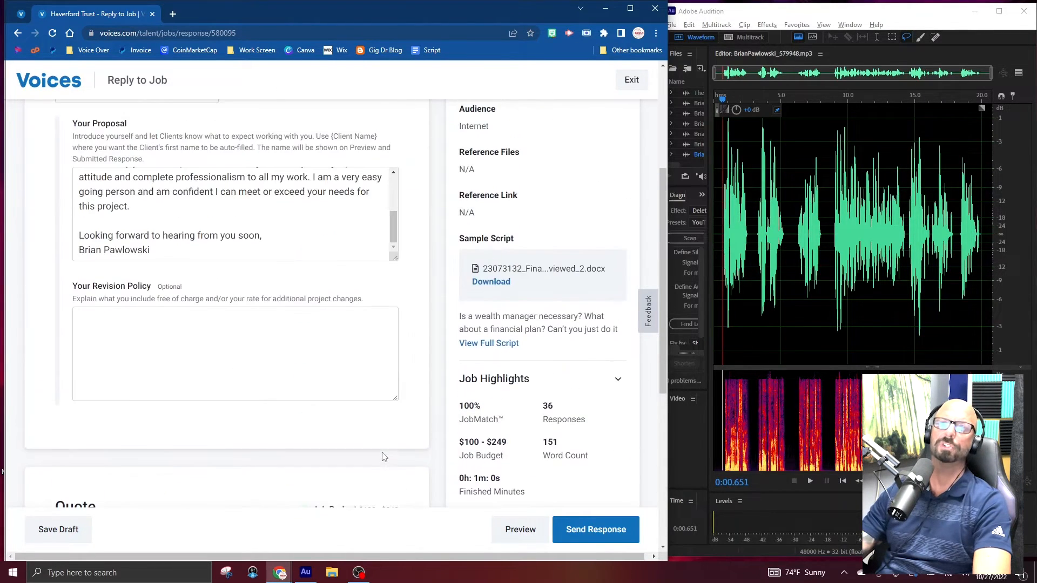
pyautogui.scroll(-8, 386, 449)
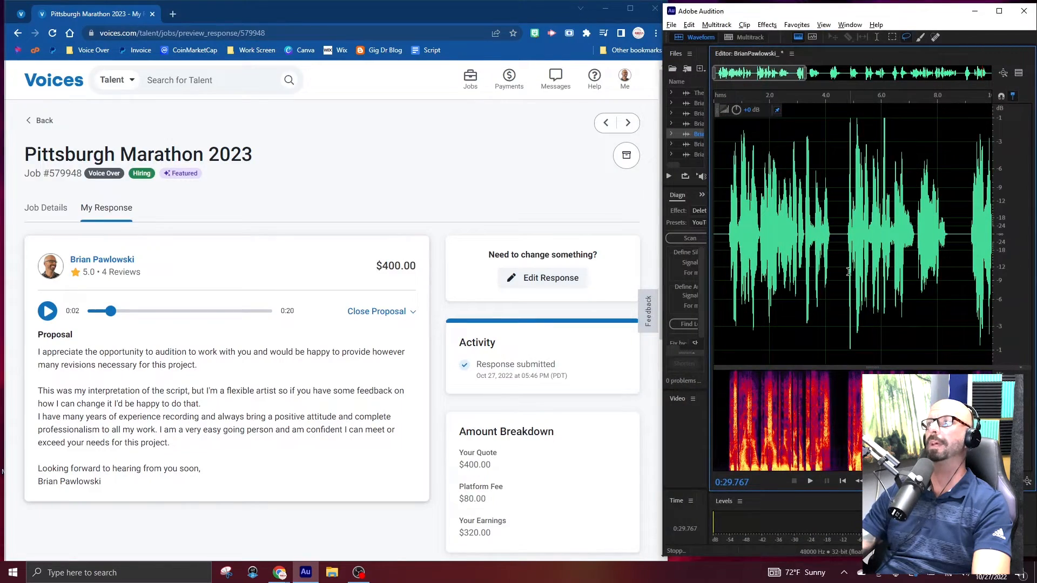
# Return to Audition and export the roughly 30-second take as an MP3, adding job number 579948 and a trailing underscore to the file name.
pyautogui.click(845, 270)
pyautogui.scroll(-3, 833, 267)
pyautogui.click(837, 216)
pyautogui.hotkey('ctrl', 'shift', 'e')
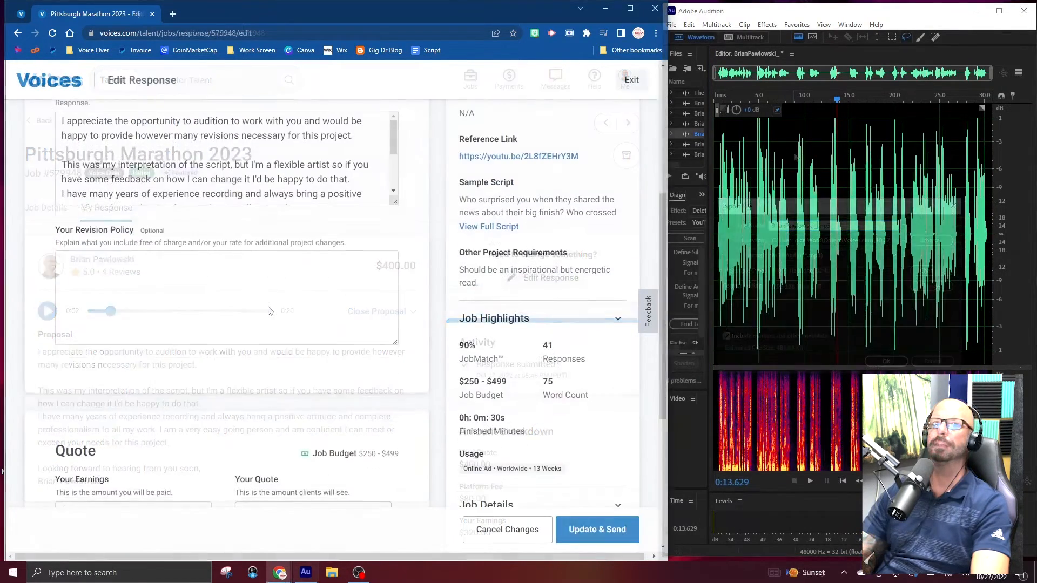
# In the Pittsburgh Marathon 2023 response on Voices.com, delete the current response file and attach the new 579948_ MP3.
pyautogui.scroll(-5, 288, 318)
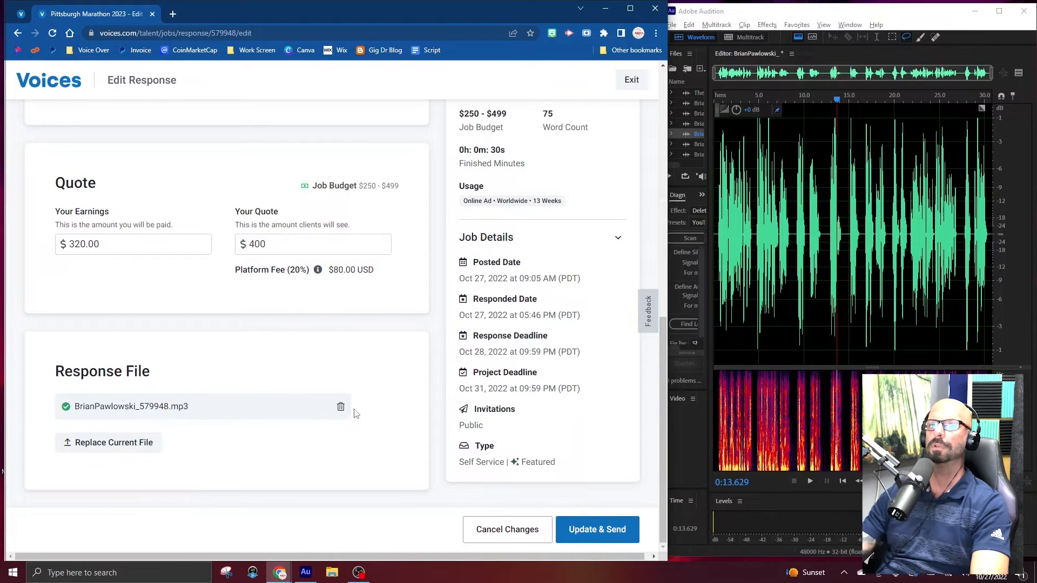
pyautogui.click(341, 408)
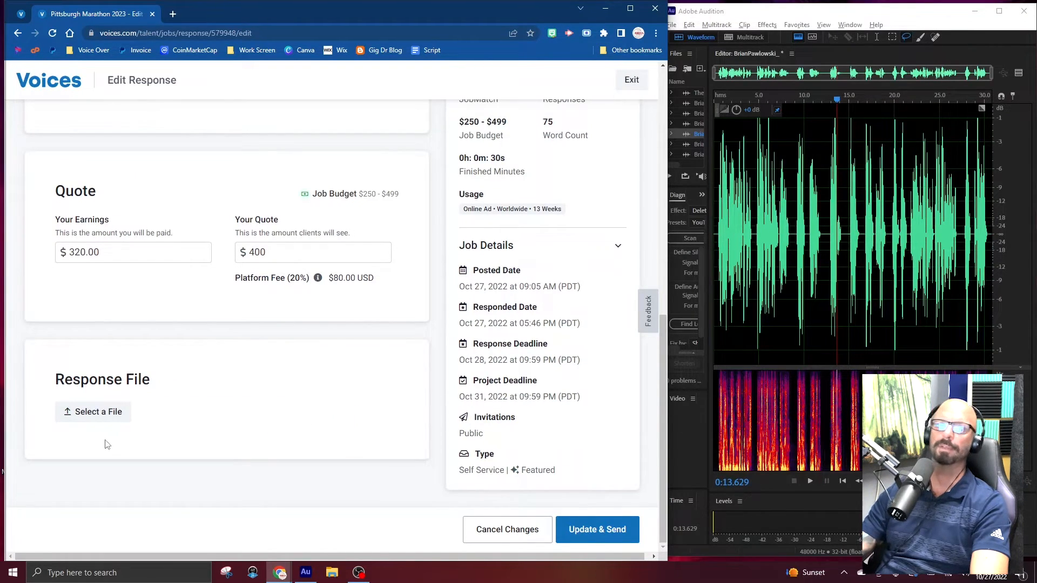
pyautogui.scroll(2, 104, 443)
pyautogui.scroll(-1, 102, 495)
pyautogui.scroll(1, 104, 487)
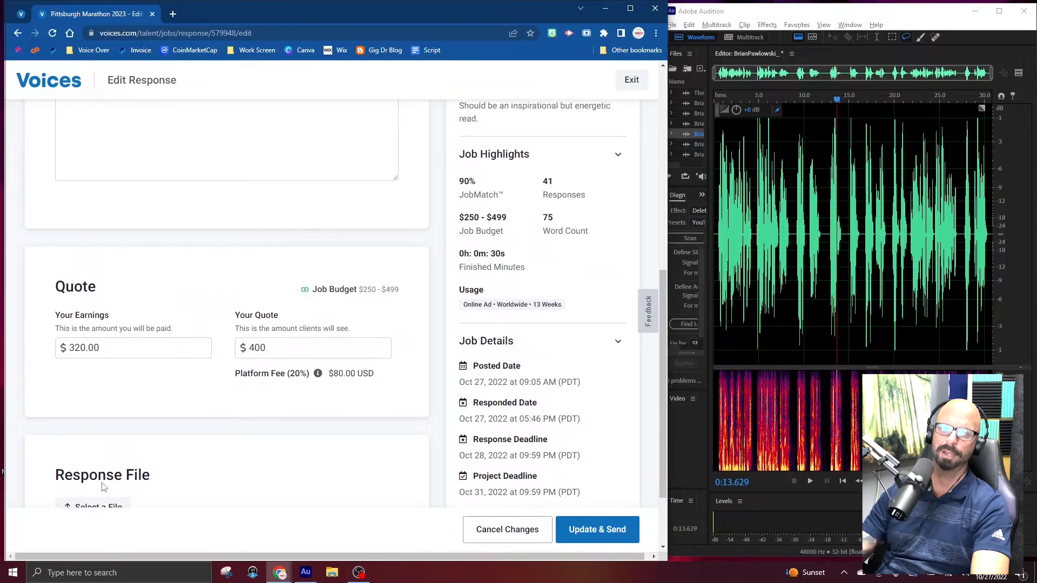
pyautogui.scroll(-1, 108, 478)
pyautogui.click(113, 469)
pyautogui.doubleClick(162, 79)
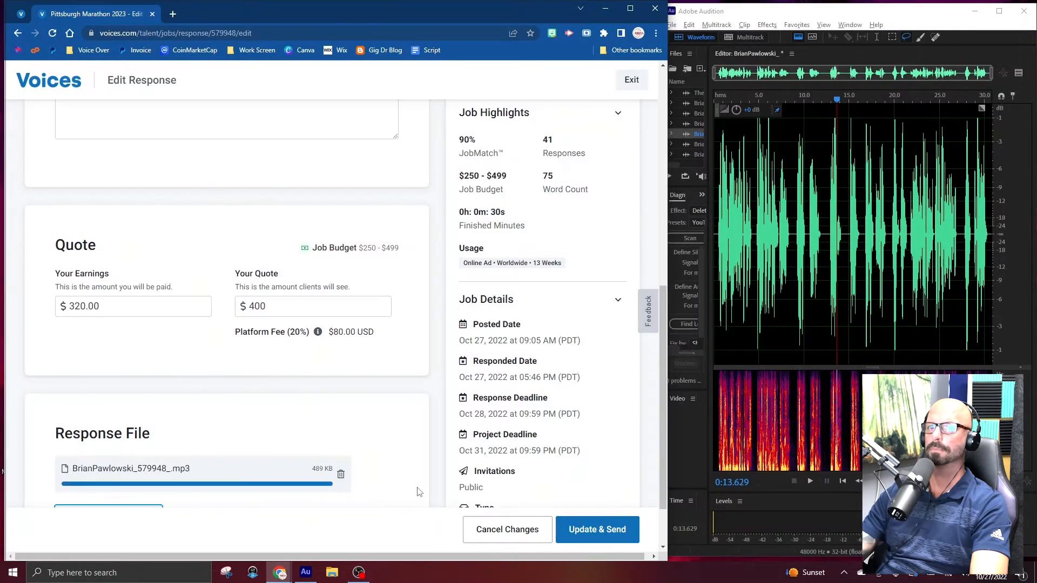
# Send the updated Pittsburgh Marathon 2023 response and return to the Voices.com account home page.
pyautogui.click(596, 526)
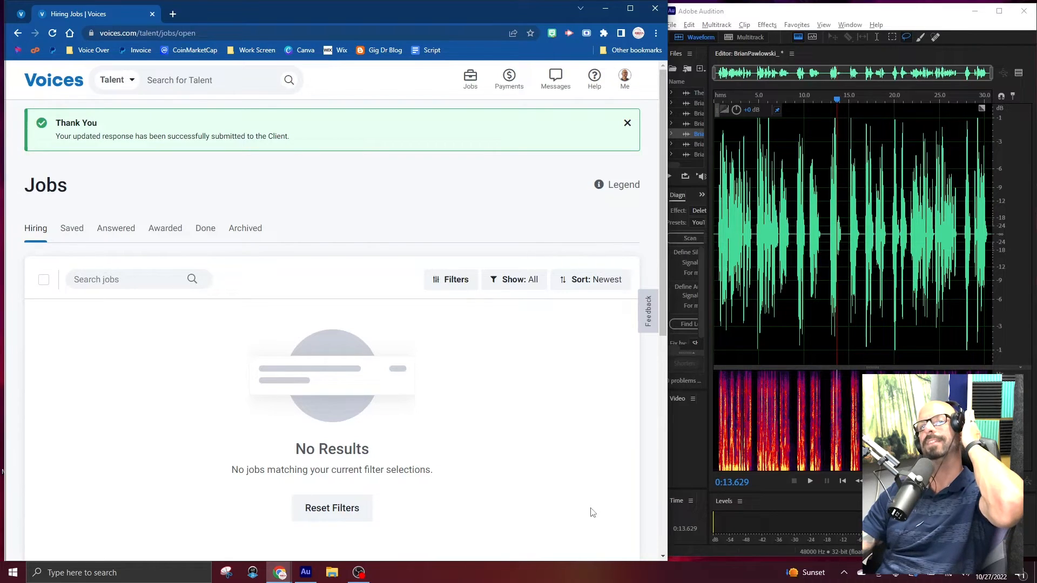
pyautogui.click(43, 82)
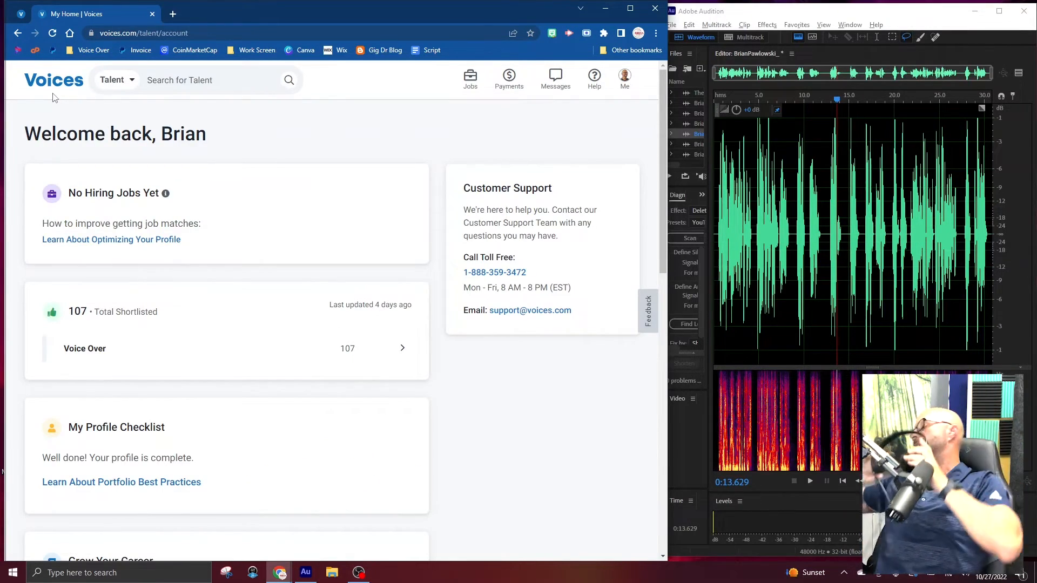